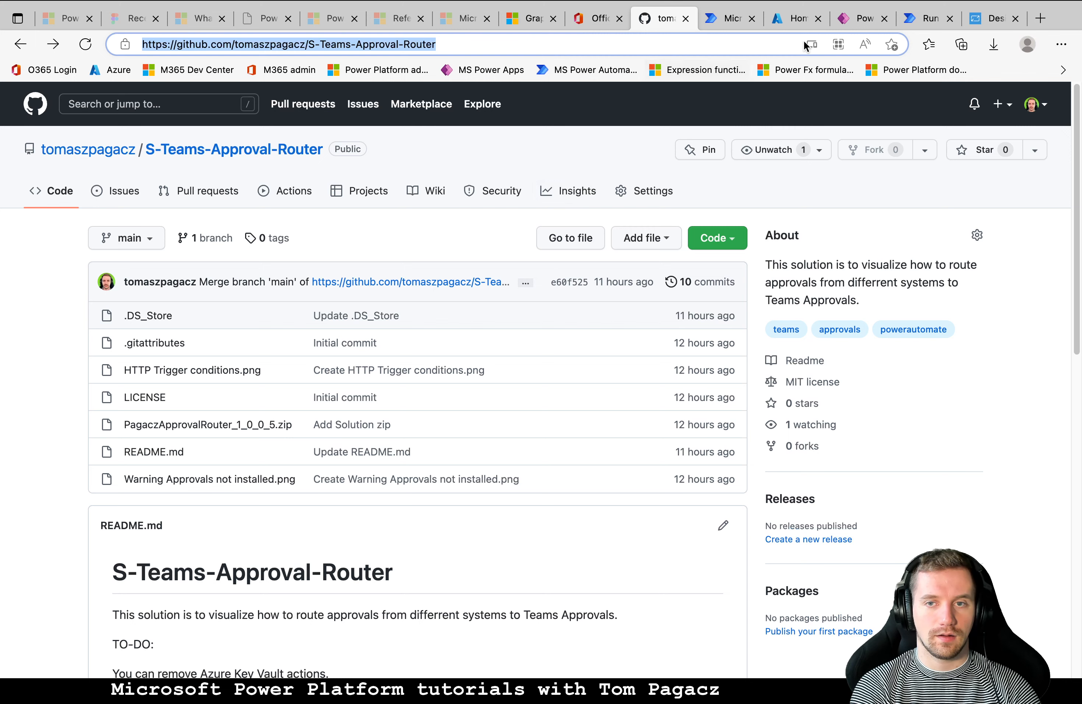
- Show the QR code for the S-Teams-Approval-Router repository page, and dismiss it
{"action": "left_click", "coordinate": [844, 47]}
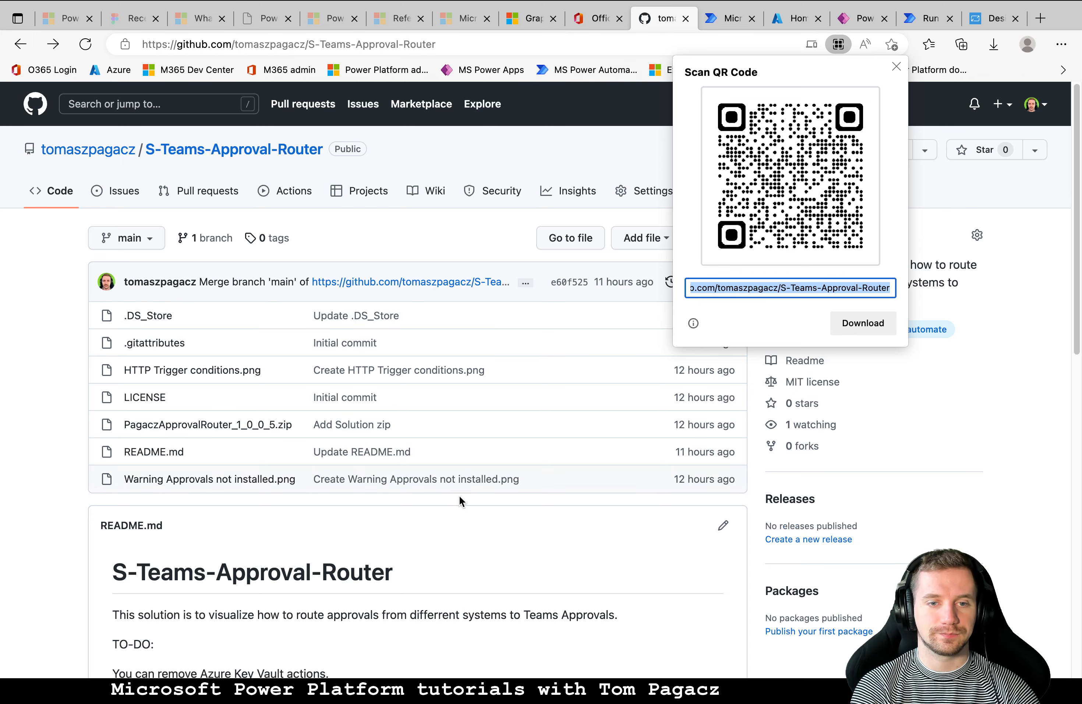
{"action": "left_click", "coordinate": [541, 537]}
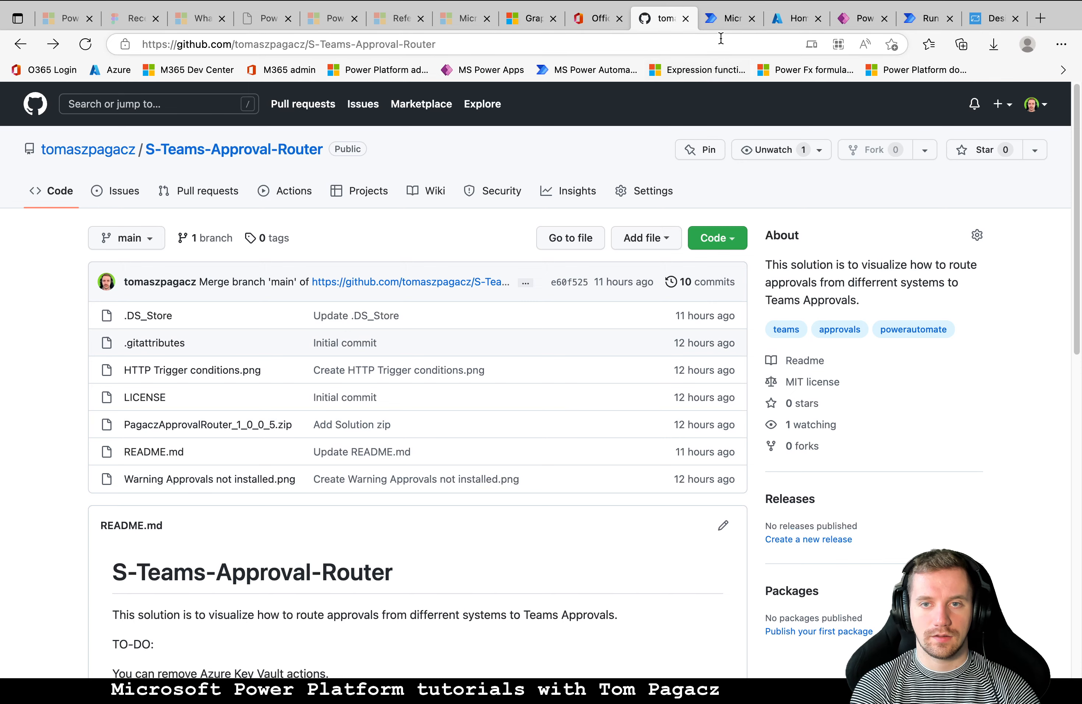
- Switch to Power Automate and open the solution's cloud flow "Trigger input from sample service" for editing
{"action": "left_click", "coordinate": [719, 24]}
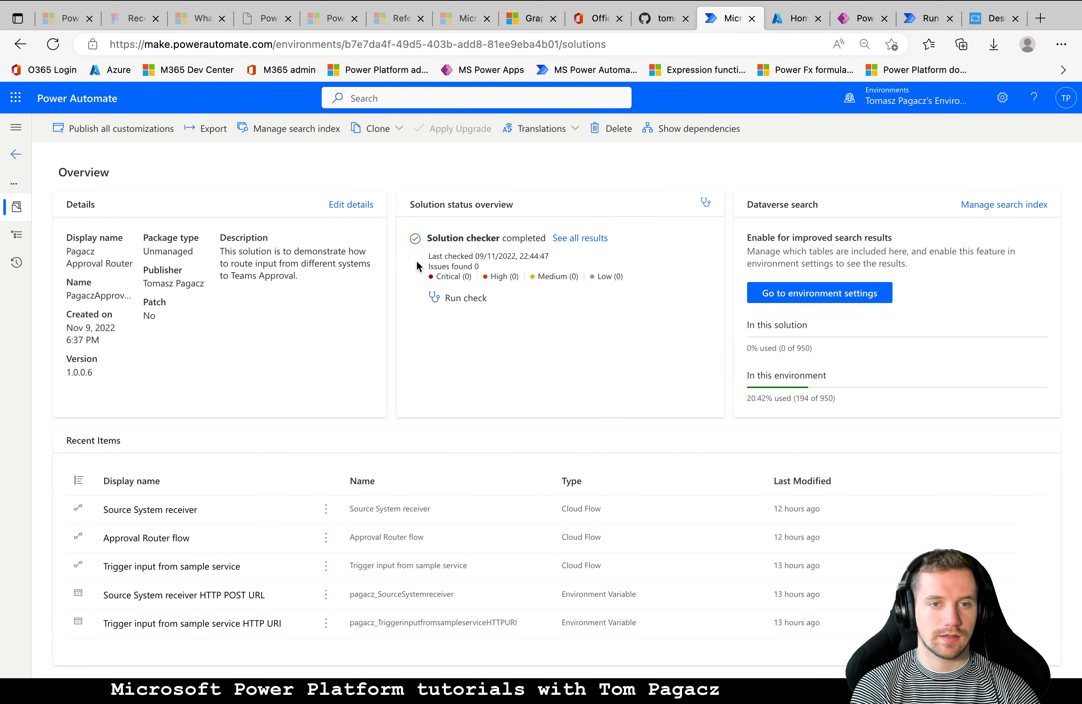
{"action": "left_click", "coordinate": [18, 236]}
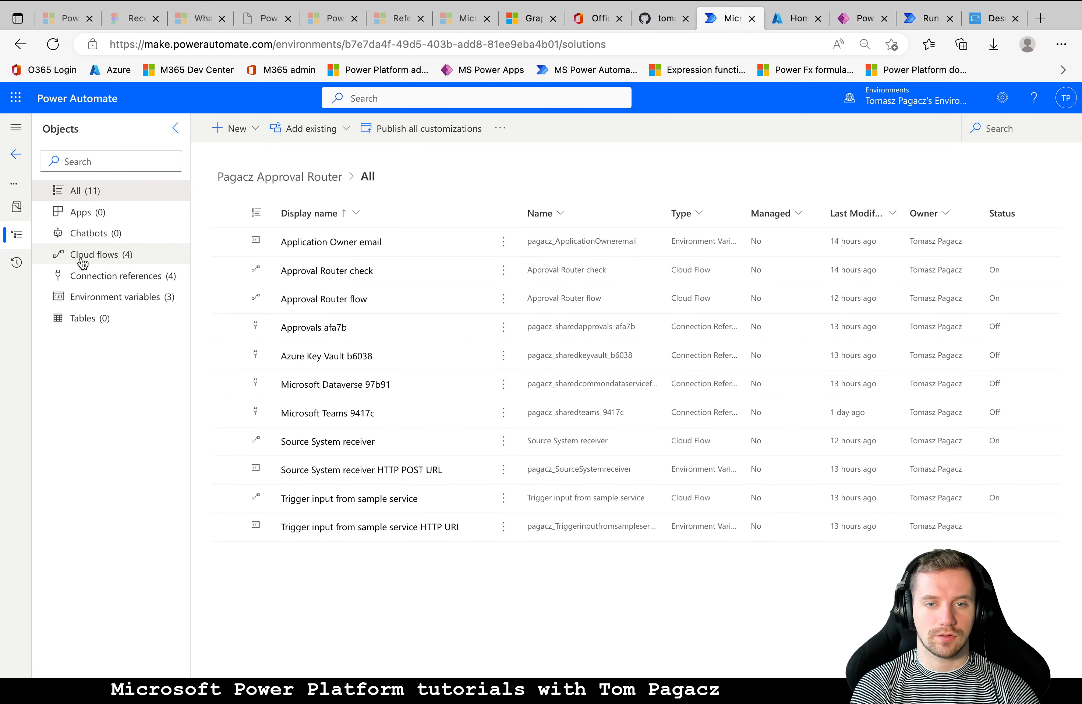
{"action": "left_click", "coordinate": [82, 260]}
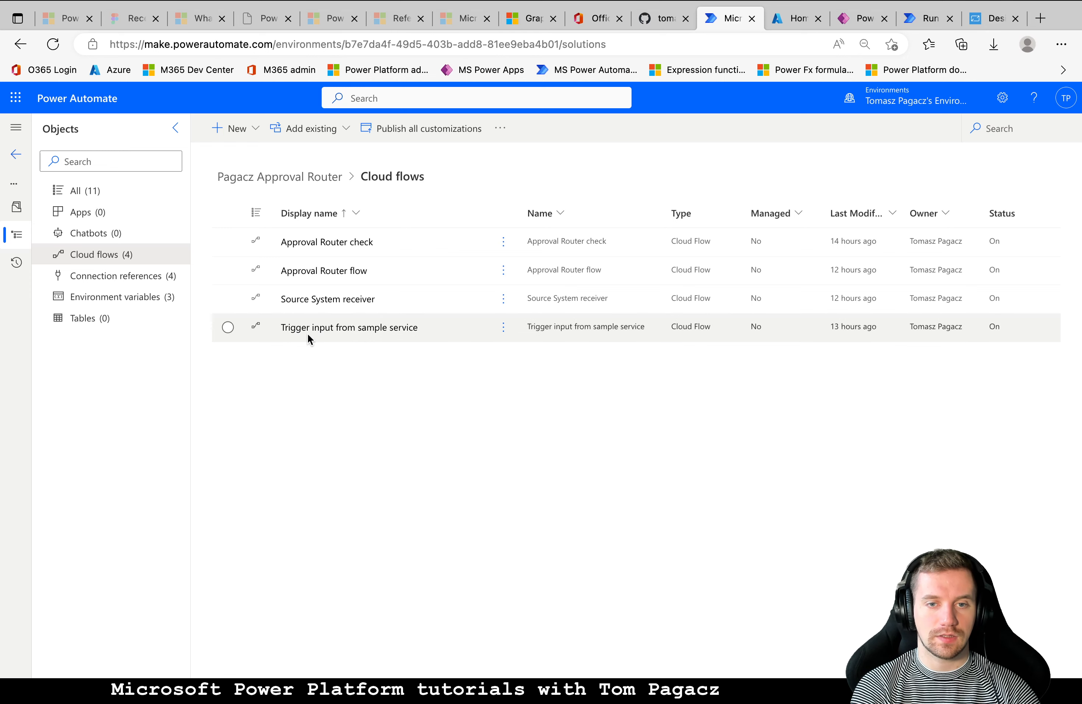
{"action": "left_click", "coordinate": [371, 330]}
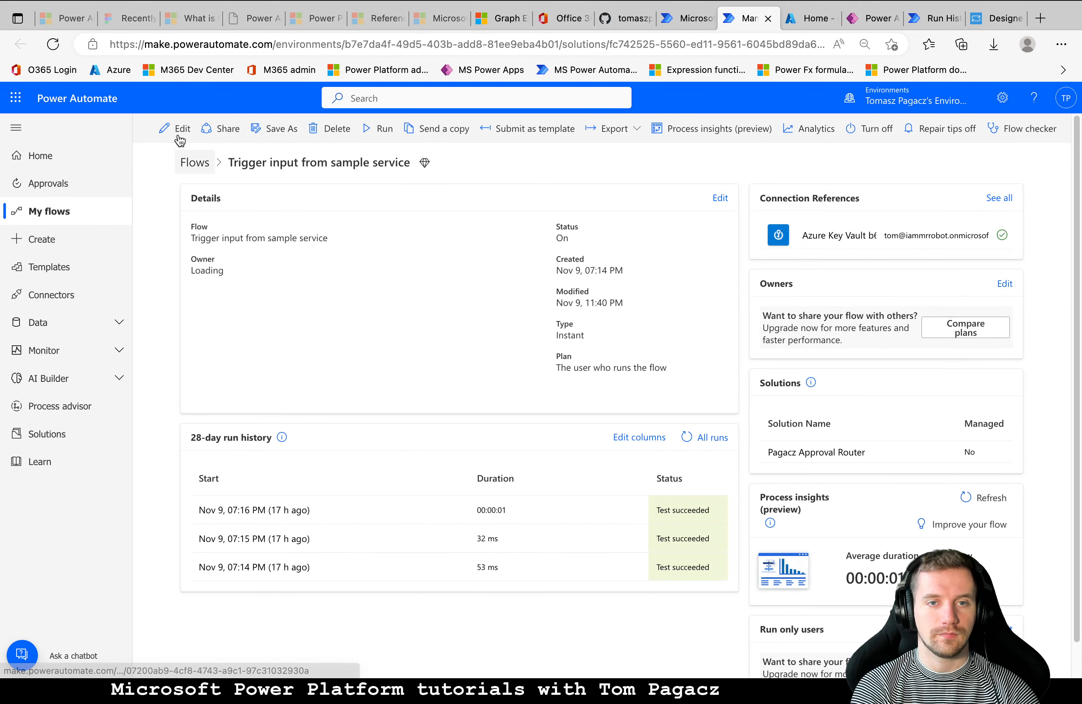
{"action": "left_click", "coordinate": [180, 132]}
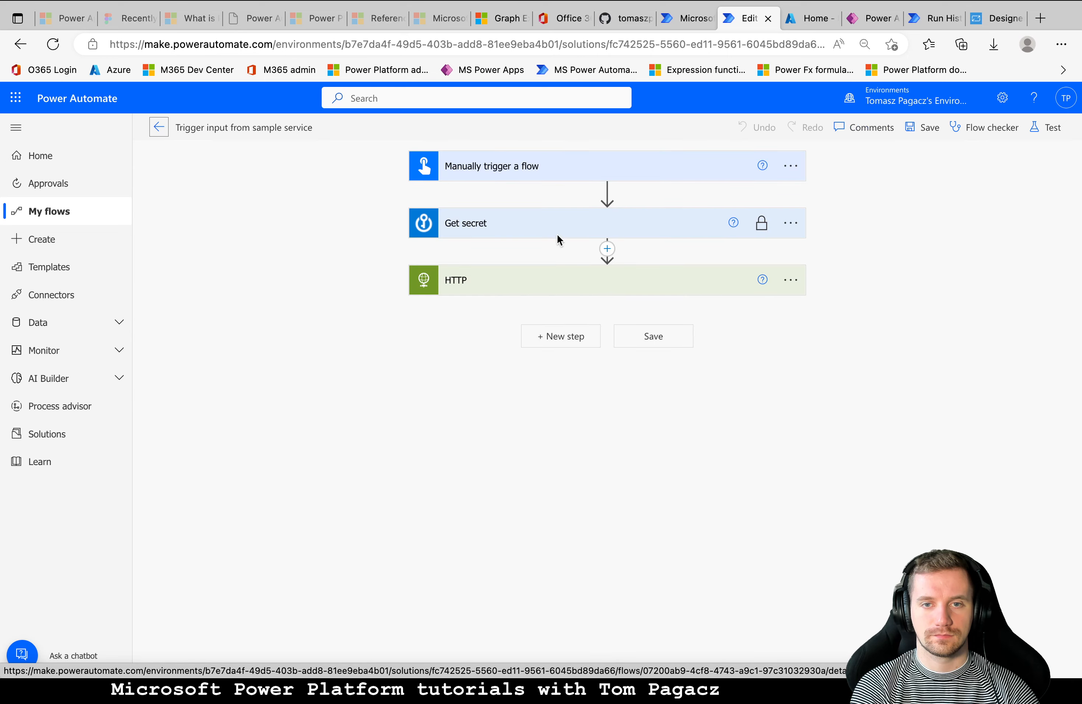
- Expand the Manually trigger a flow and HTTP cards to examine the trigger inputs and the request's method, URI and headers
{"action": "left_click", "coordinate": [549, 179]}
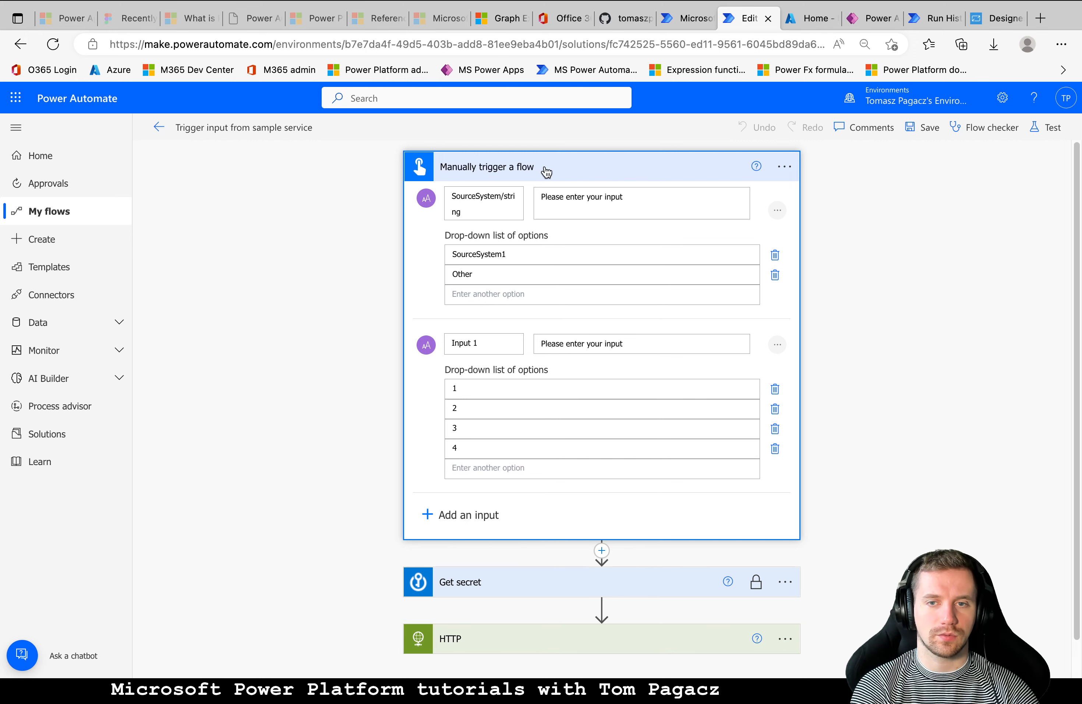
{"action": "scroll", "coordinate": [522, 406], "scroll_direction": "down", "scroll_amount": 1}
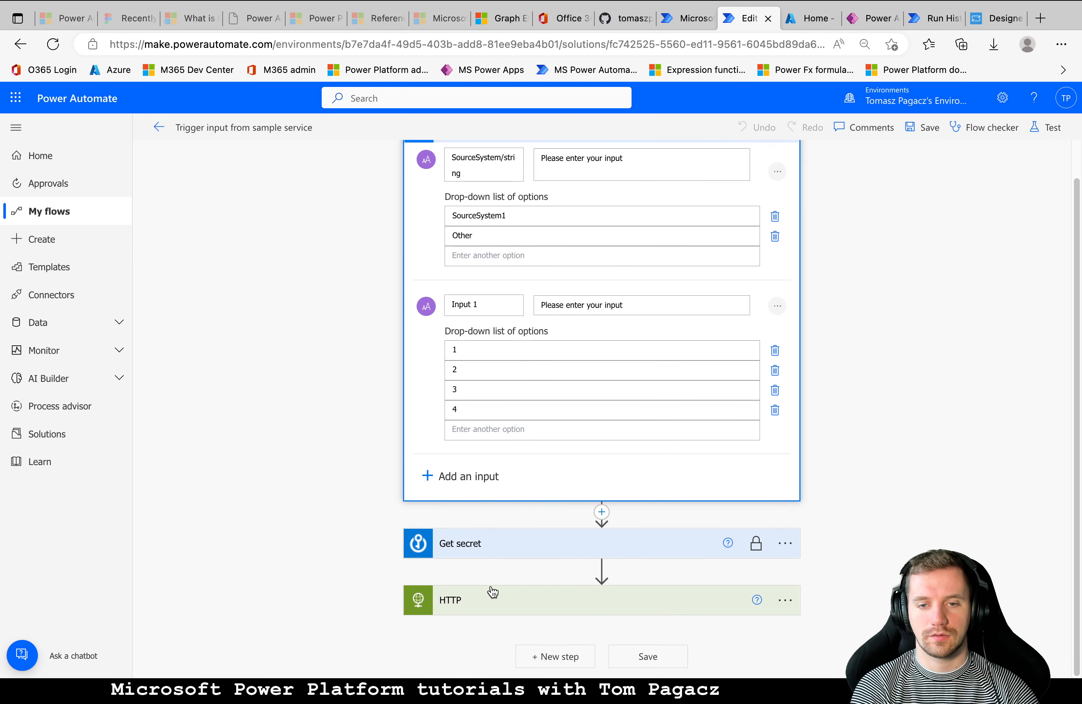
{"action": "left_click", "coordinate": [499, 608]}
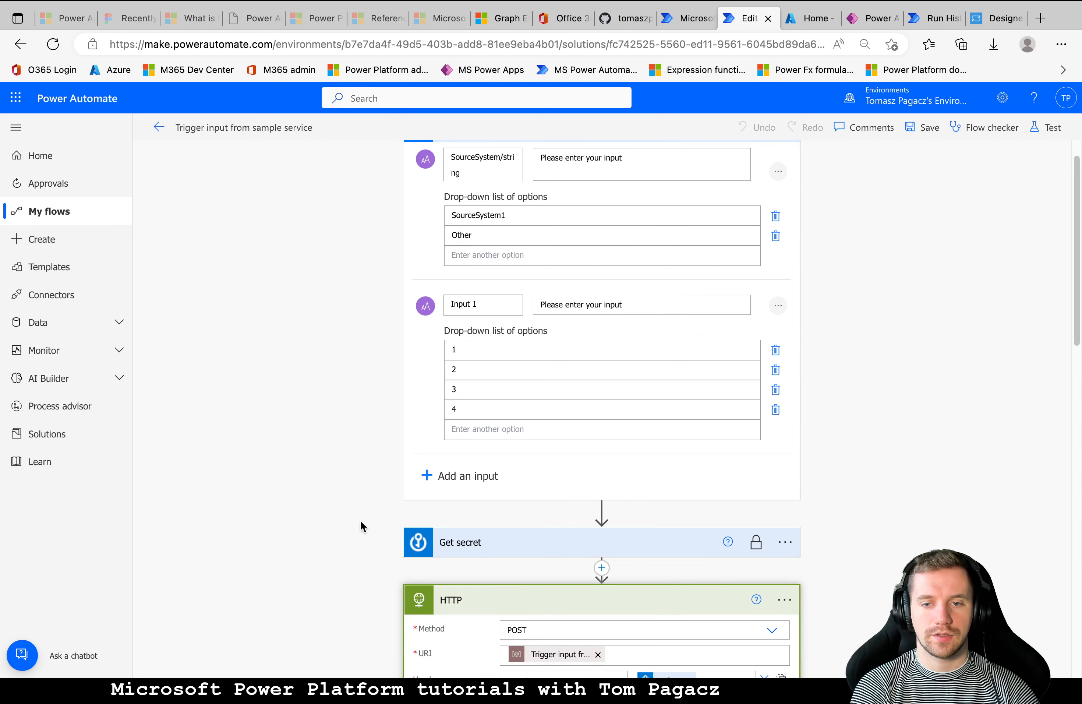
{"action": "scroll", "coordinate": [304, 539], "scroll_direction": "down", "scroll_amount": 7}
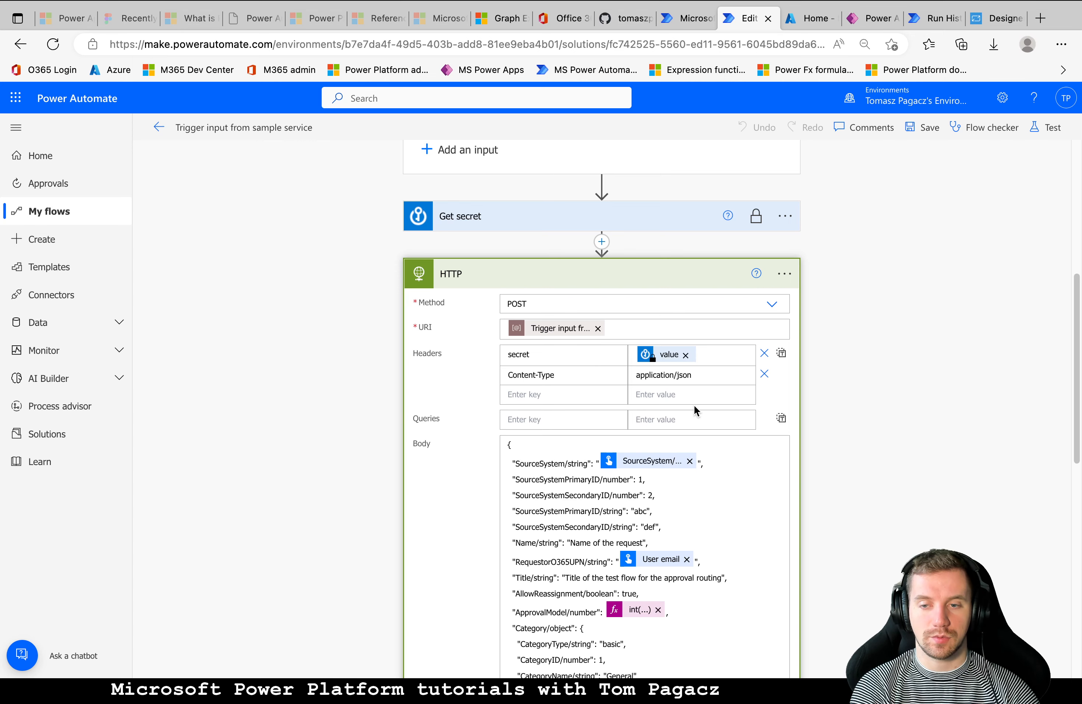
- Switch to the GitHub repository and examine the trigger condition expression in HTTP Trigger conditions.png, then go back to the file list
{"action": "left_click", "coordinate": [617, 26]}
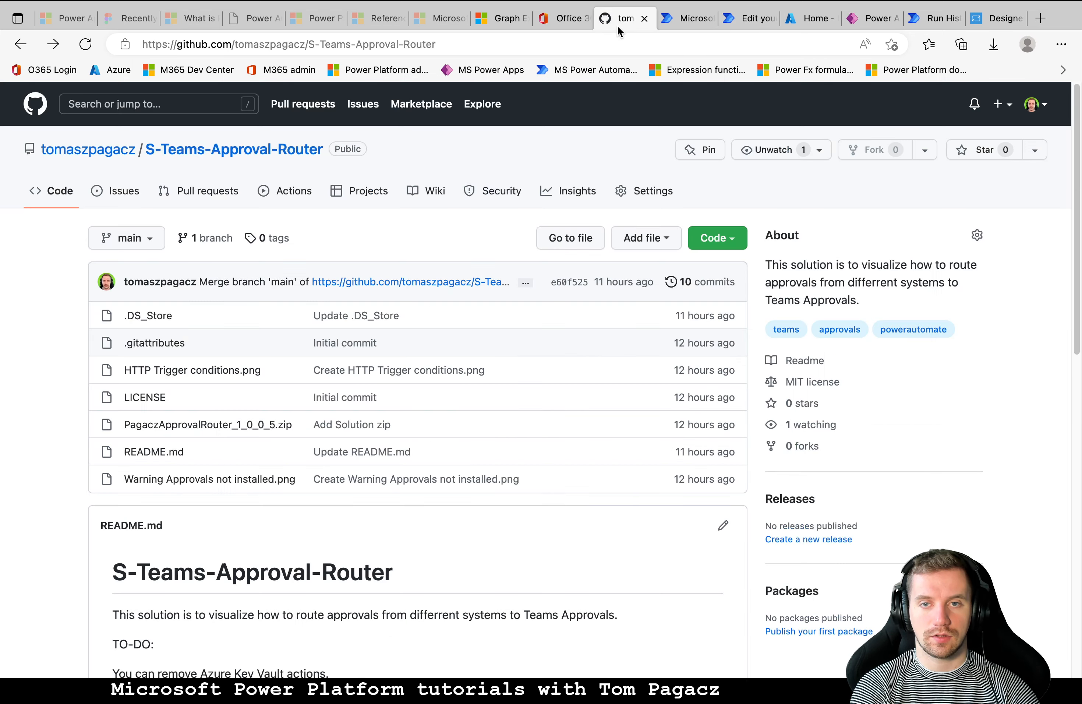
{"action": "left_click", "coordinate": [219, 374]}
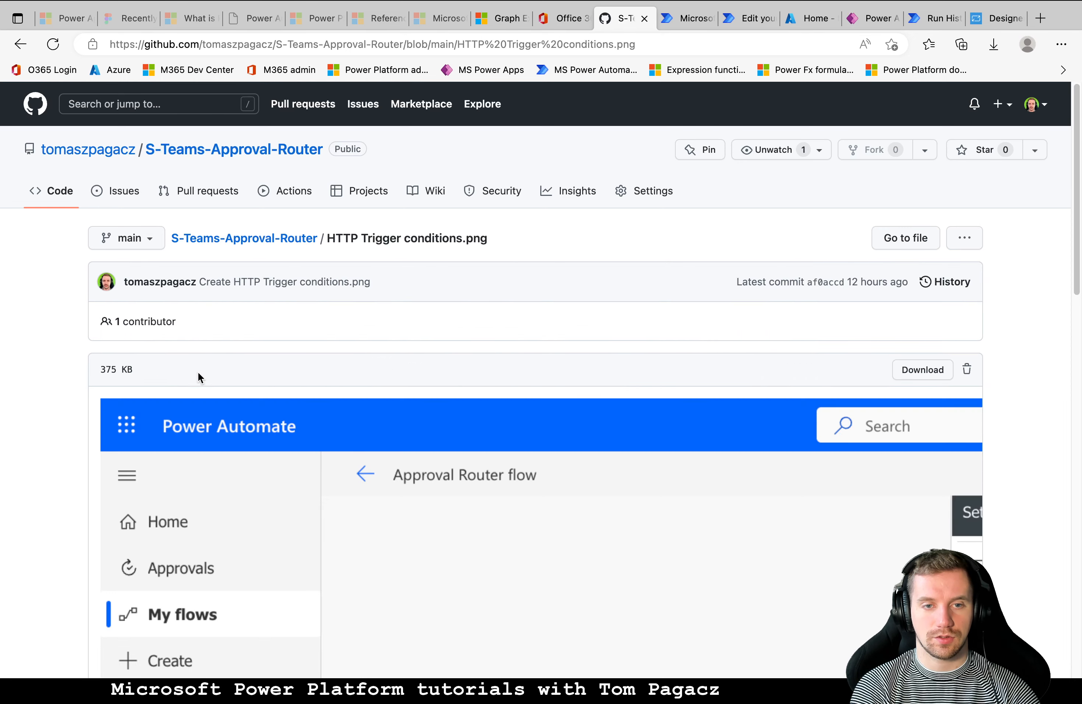
{"action": "scroll", "coordinate": [464, 505], "scroll_direction": "down", "scroll_amount": 15}
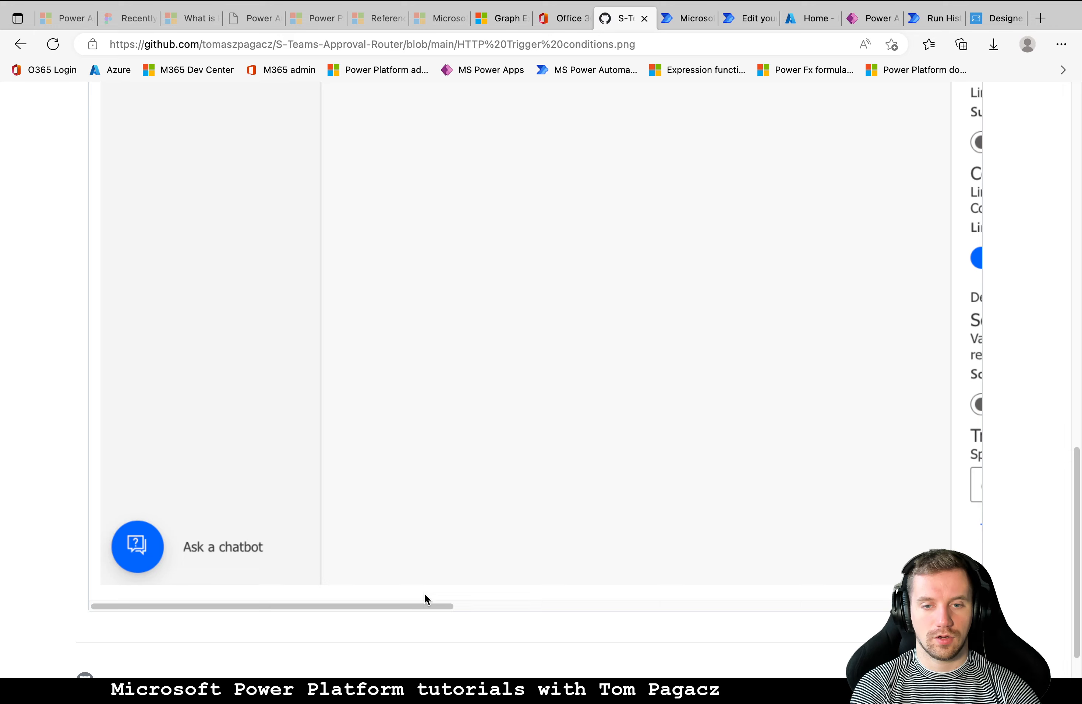
{"action": "left_click_drag", "start_coordinate": [424, 605], "coordinate": [740, 622]}
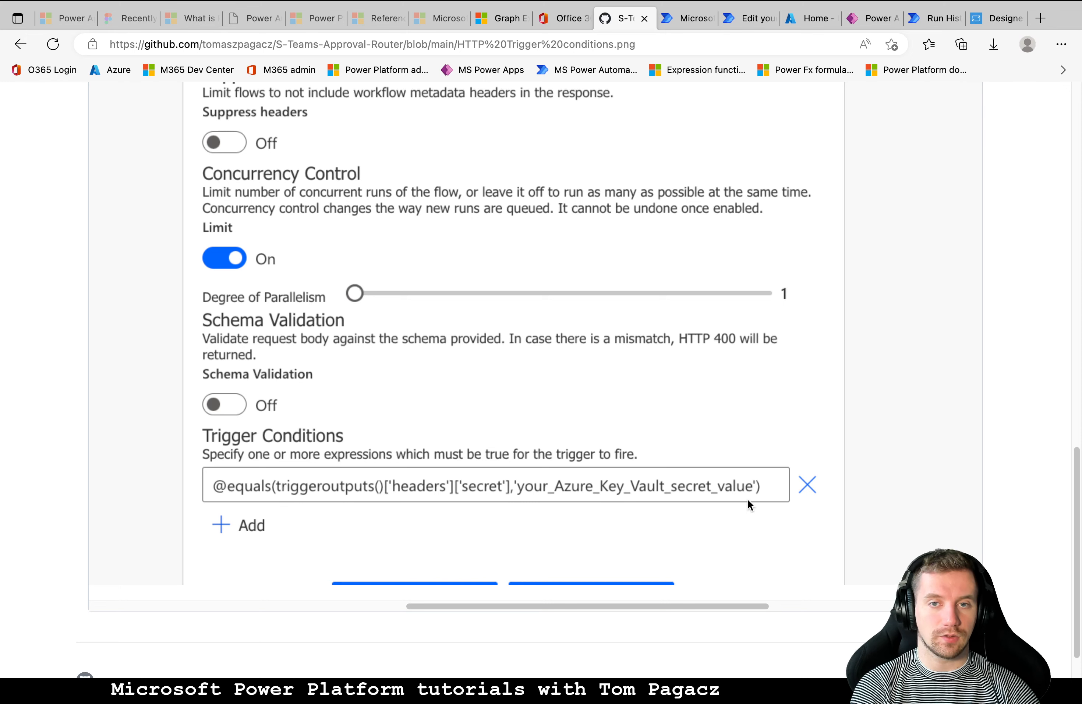
{"action": "left_click", "coordinate": [20, 44]}
- Return to the sample service flow in Power Automate and review the HTTP action's full JSON body
{"action": "left_click", "coordinate": [736, 20]}
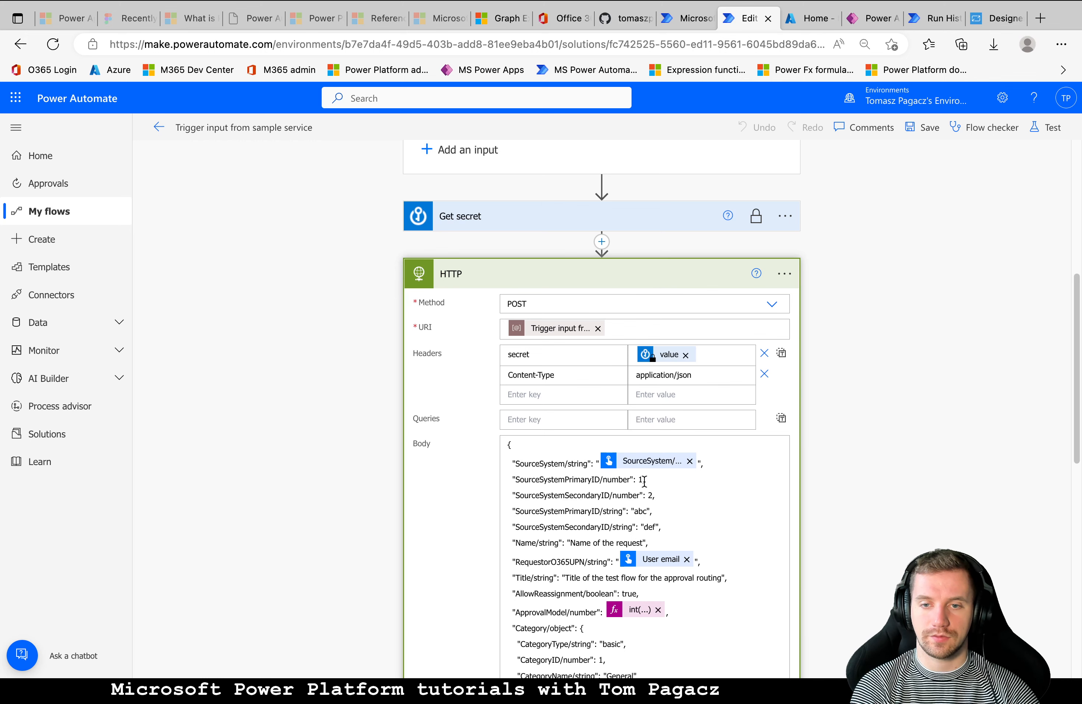
{"action": "scroll", "coordinate": [881, 519], "scroll_direction": "down", "scroll_amount": 5}
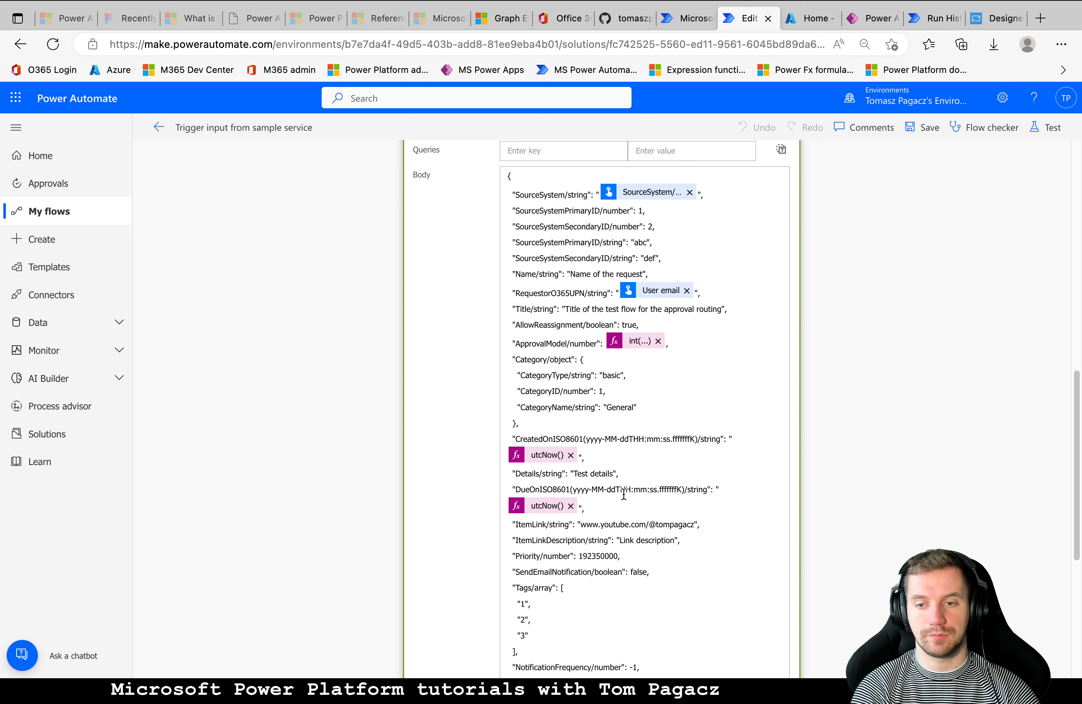
{"action": "scroll", "coordinate": [622, 511], "scroll_direction": "down", "scroll_amount": 7}
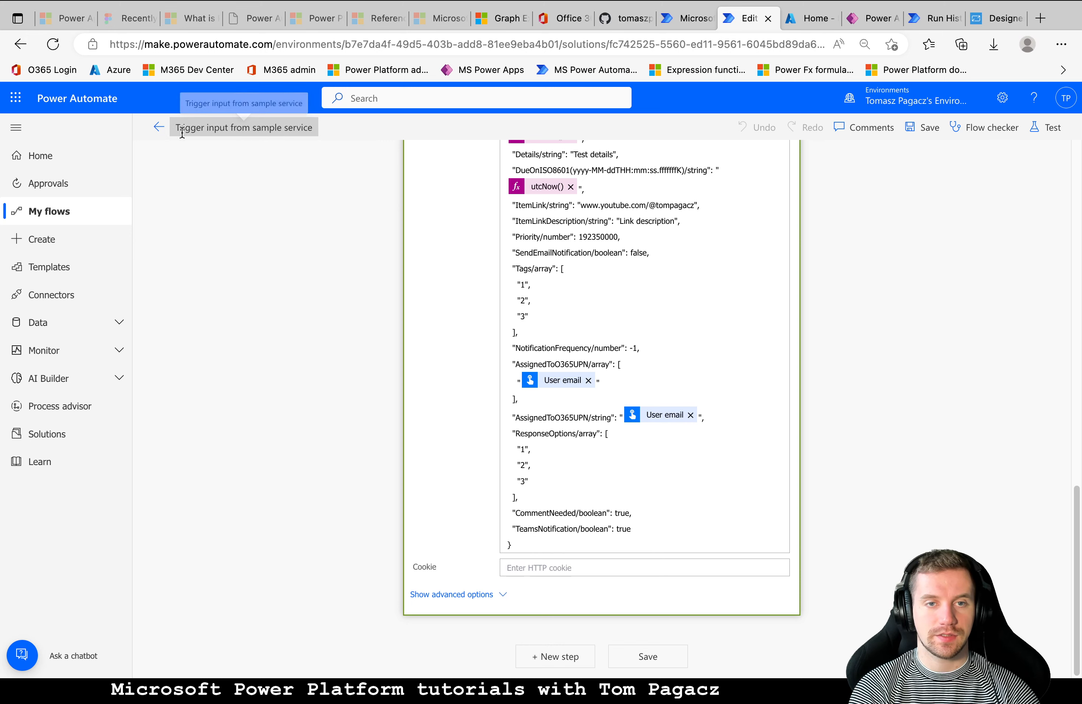
- Leave the sample service flow and open the Approval Router flow for editing from the list of flows
{"action": "left_click", "coordinate": [155, 127]}
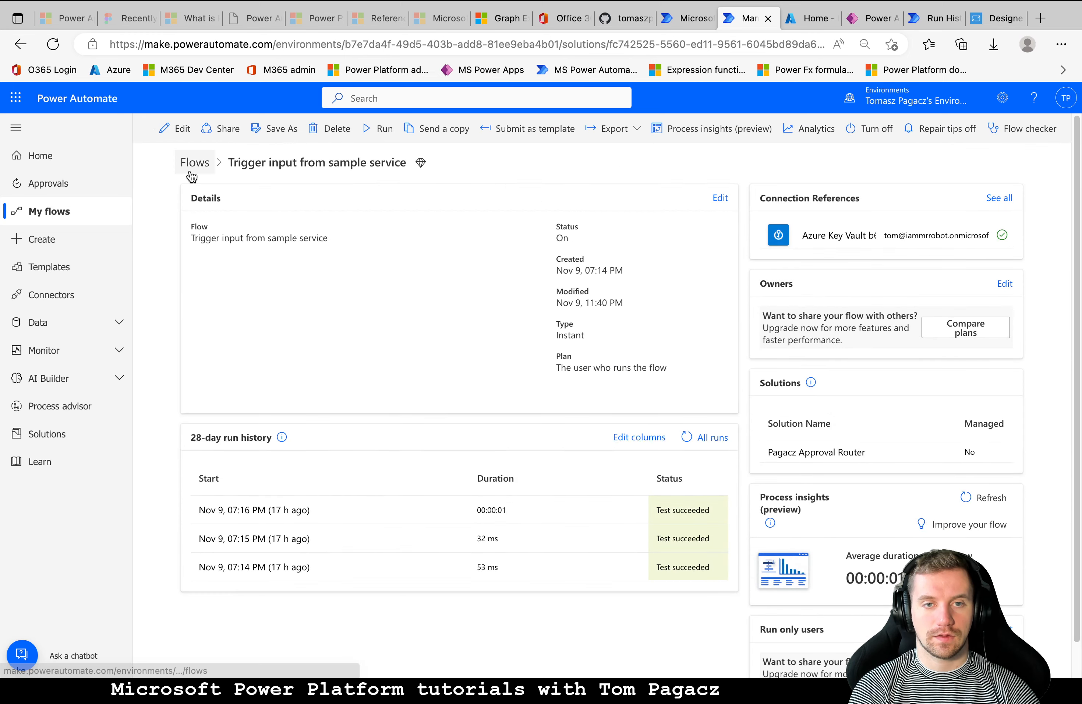
{"action": "left_click", "coordinate": [192, 163]}
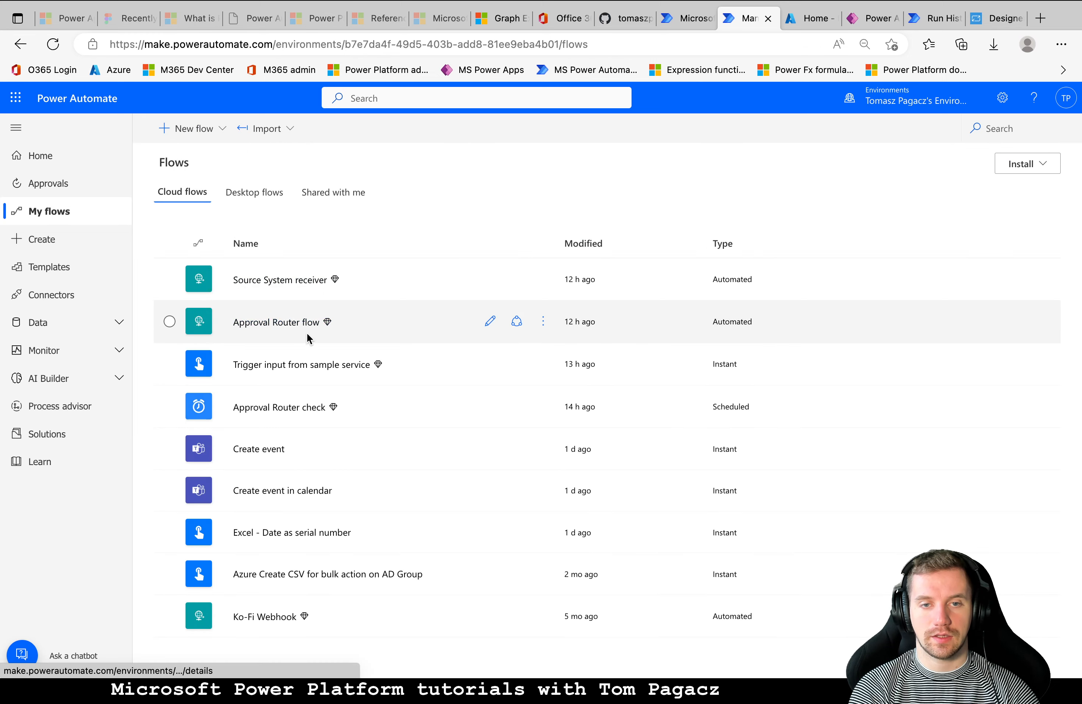
{"action": "left_click", "coordinate": [286, 323]}
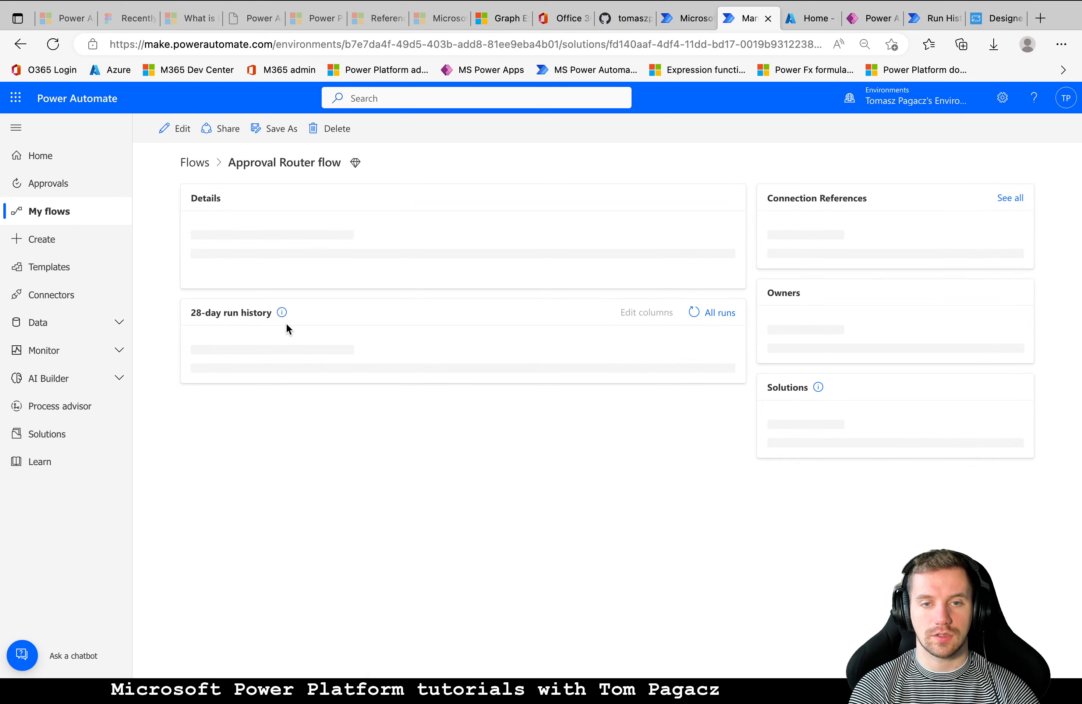
{"action": "left_click", "coordinate": [176, 129]}
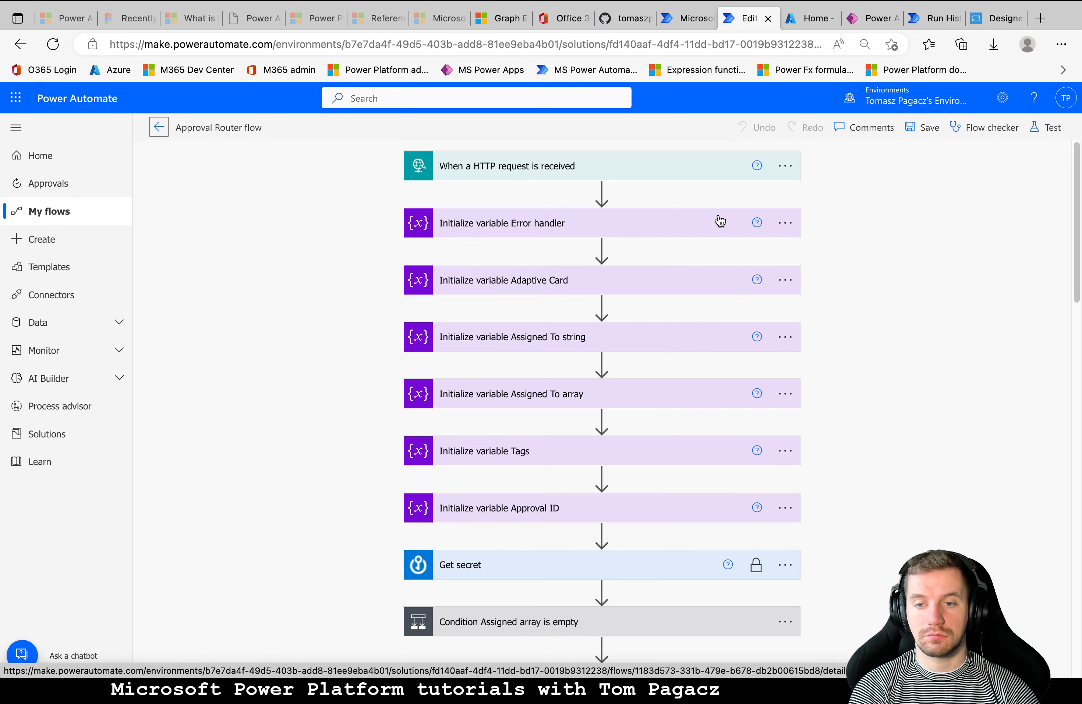
- Expand the When a HTTP request is received trigger and review its JSON schema and the variable initializations below it
{"action": "left_click", "coordinate": [674, 179]}
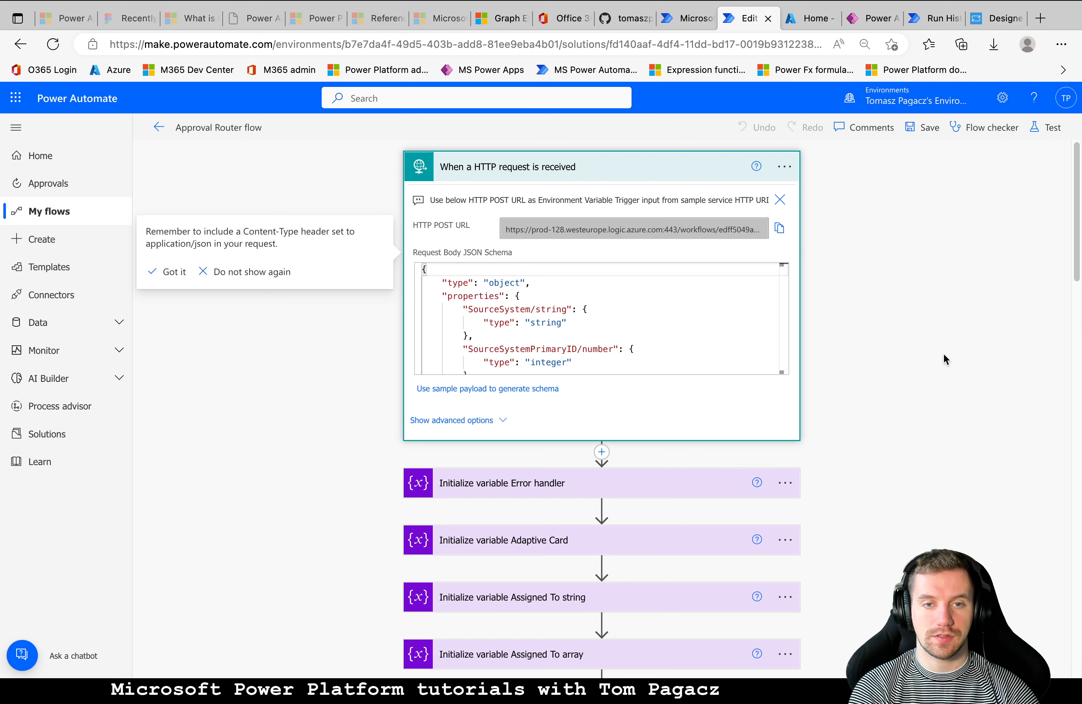
{"action": "scroll", "coordinate": [939, 382], "scroll_direction": "down", "scroll_amount": 3}
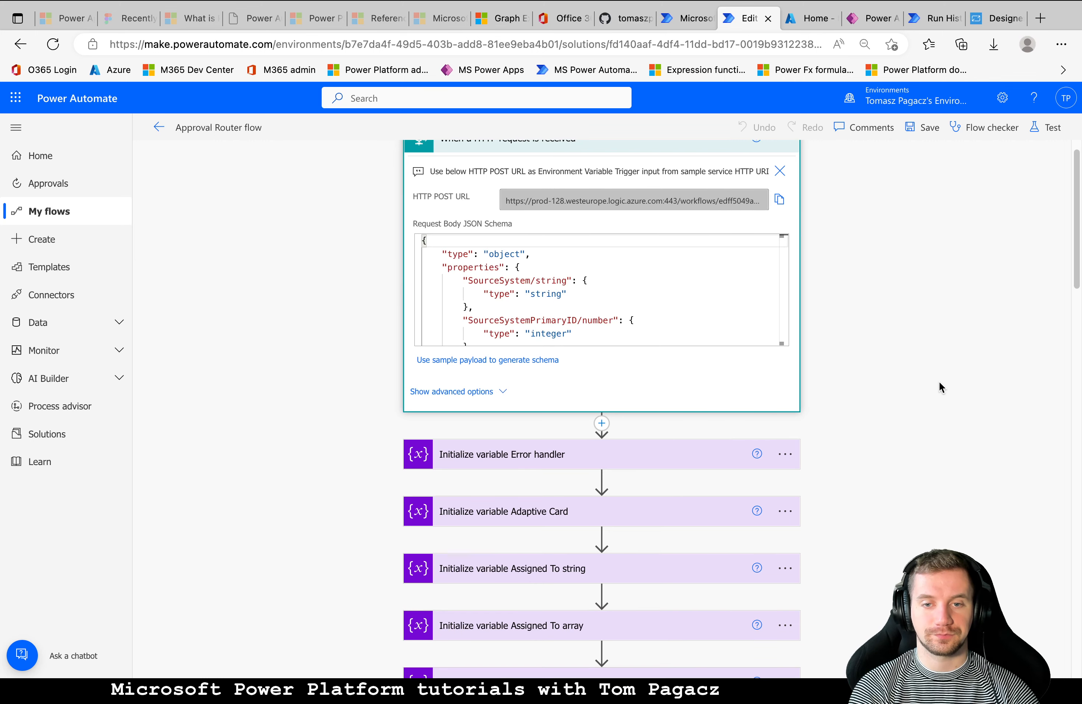
{"action": "scroll", "coordinate": [939, 382], "scroll_direction": "down", "scroll_amount": 3}
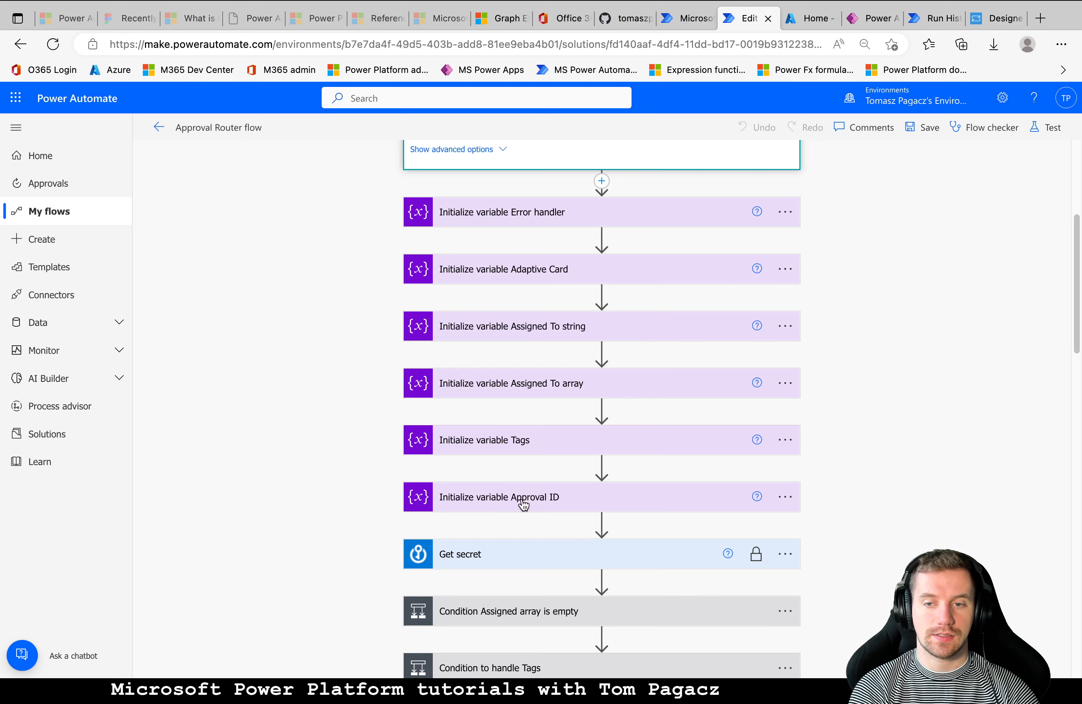
{"action": "scroll", "coordinate": [820, 490], "scroll_direction": "down", "scroll_amount": 6}
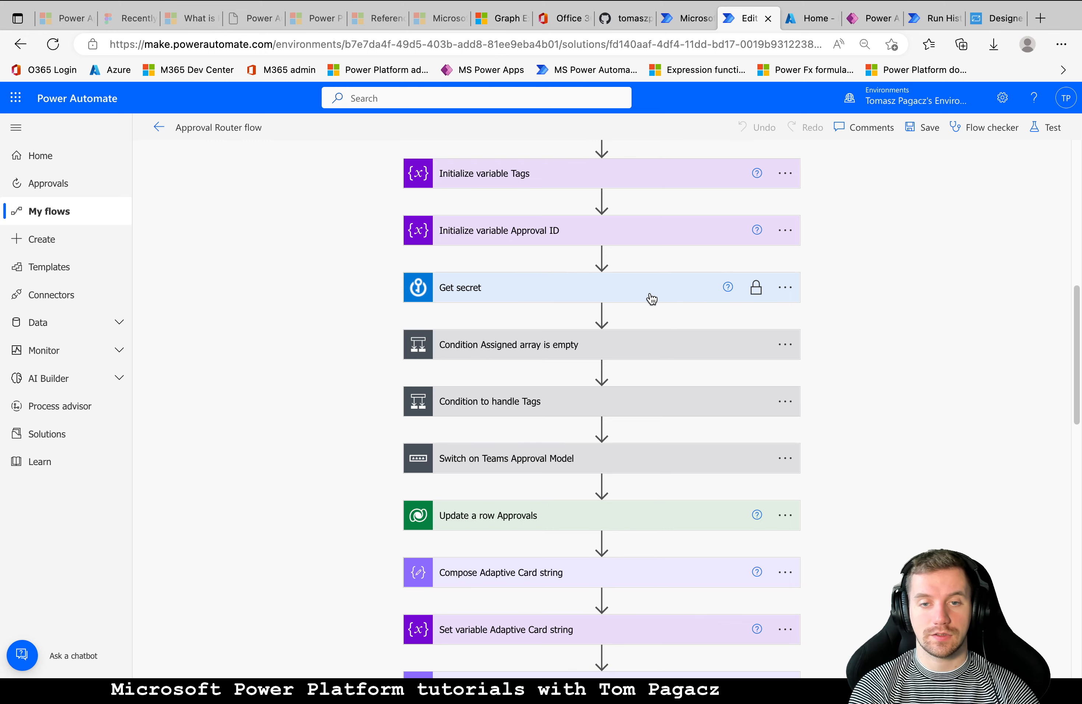
- Expand Condition Assigned array is empty and examine its comparison and the actions in both branches
{"action": "left_click", "coordinate": [657, 354]}
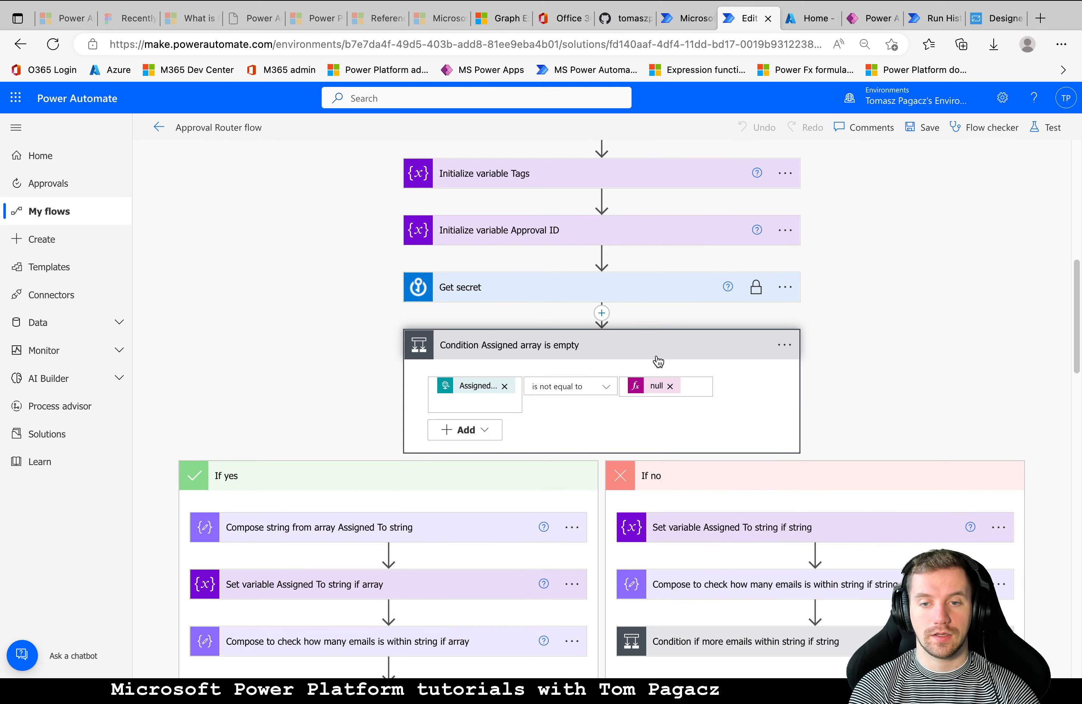
{"action": "scroll", "coordinate": [638, 416], "scroll_direction": "down", "scroll_amount": 3}
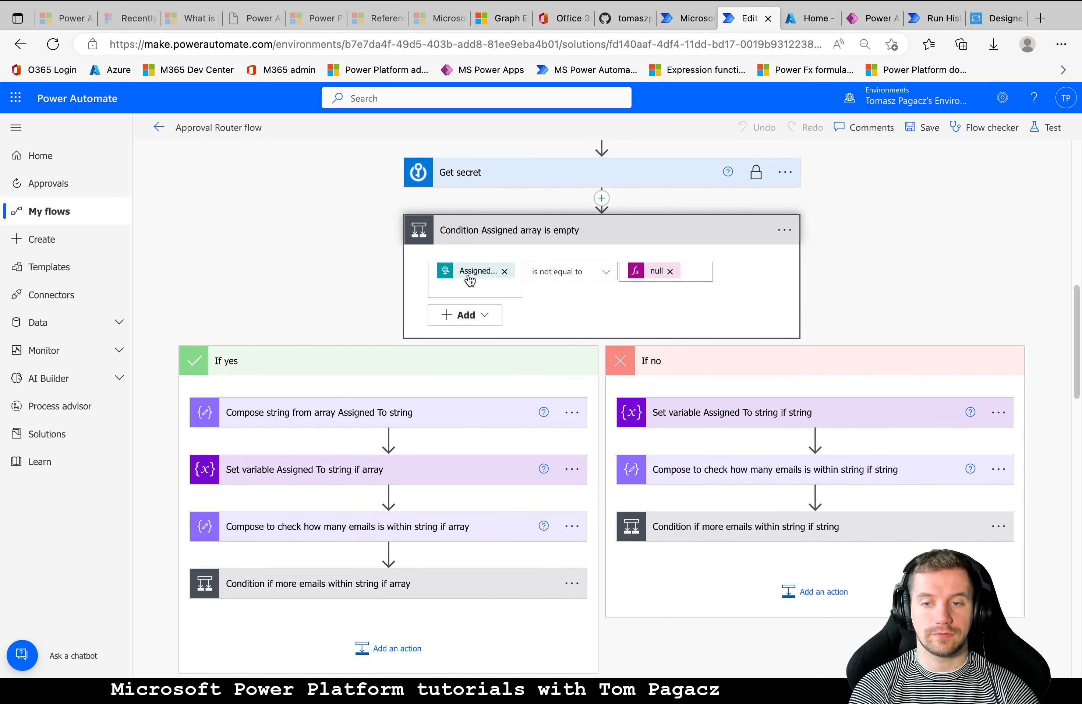
{"action": "mouse_move", "coordinate": [468, 275]}
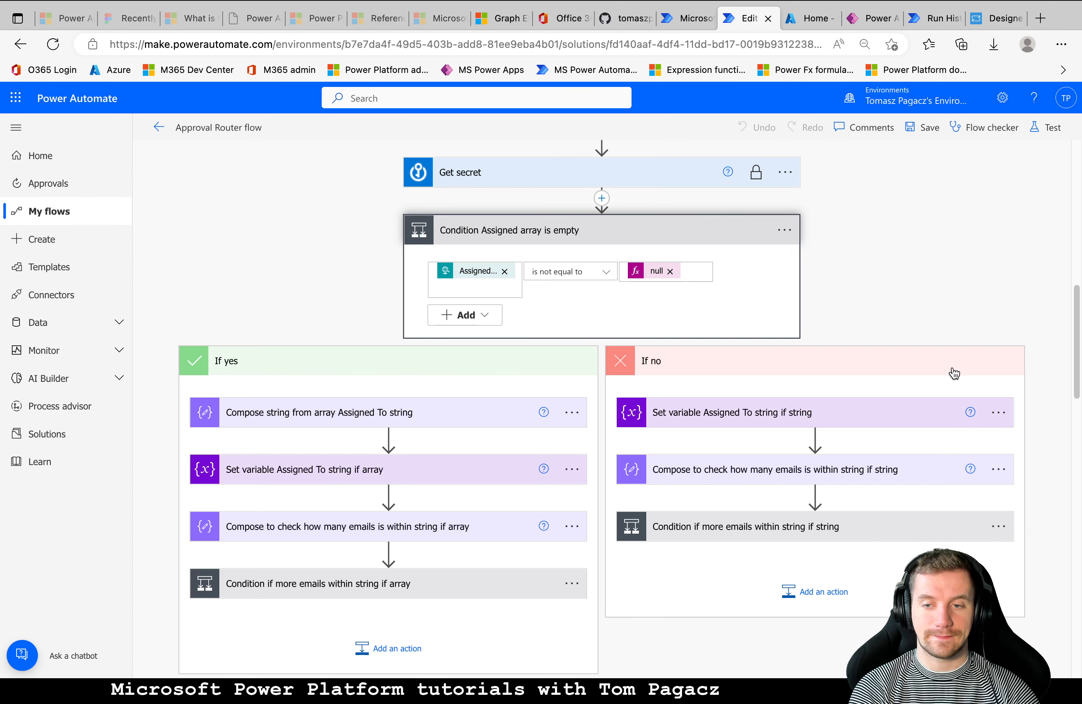
{"action": "scroll", "coordinate": [923, 356], "scroll_direction": "down", "scroll_amount": 1}
{"action": "scroll", "coordinate": [922, 356], "scroll_direction": "down", "scroll_amount": 3}
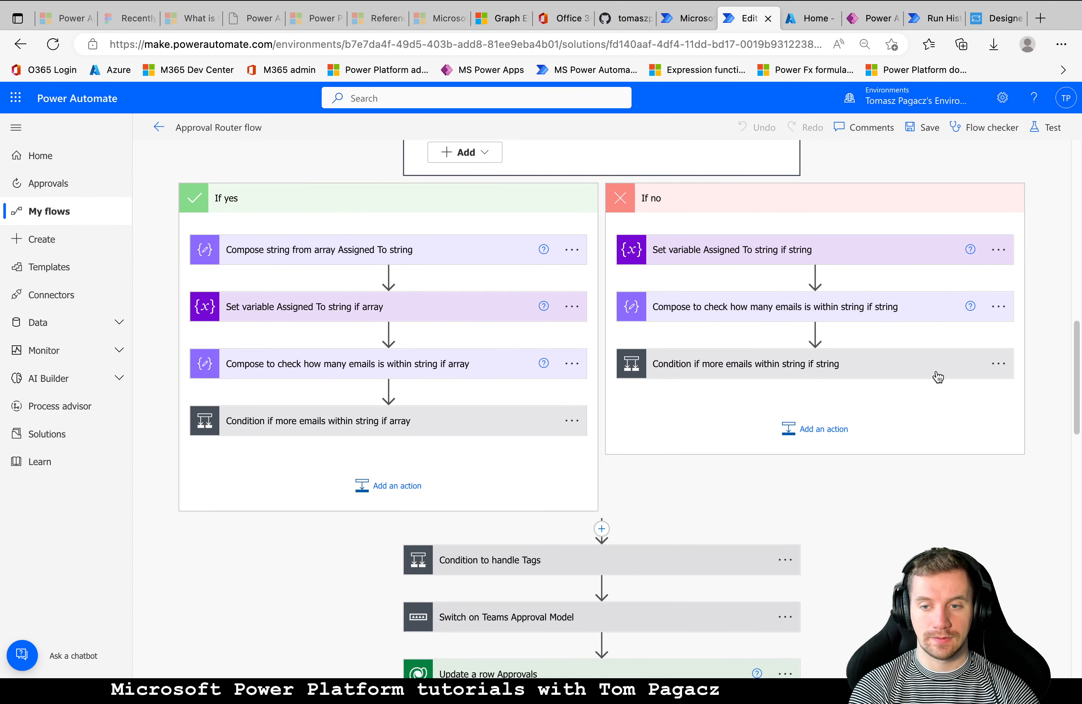
{"action": "scroll", "coordinate": [868, 487], "scroll_direction": "down", "scroll_amount": 2}
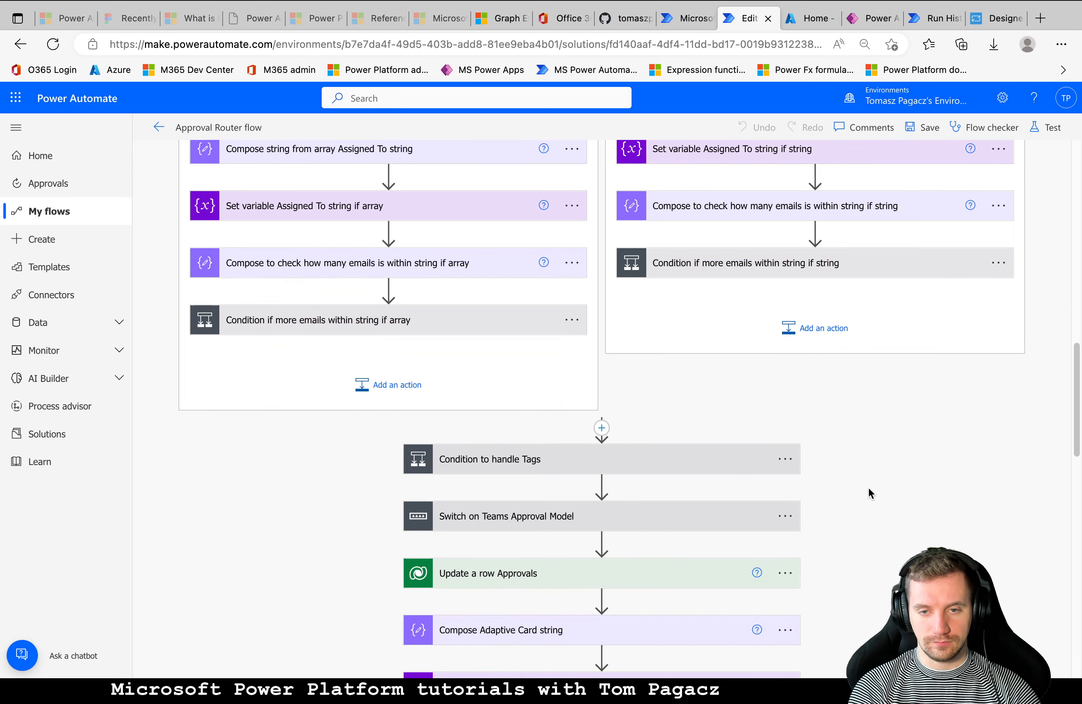
- Expand Condition to handle Tags, review its comparison and branches, and expand the Switch on Teams Approval Model below it
{"action": "left_click", "coordinate": [692, 463]}
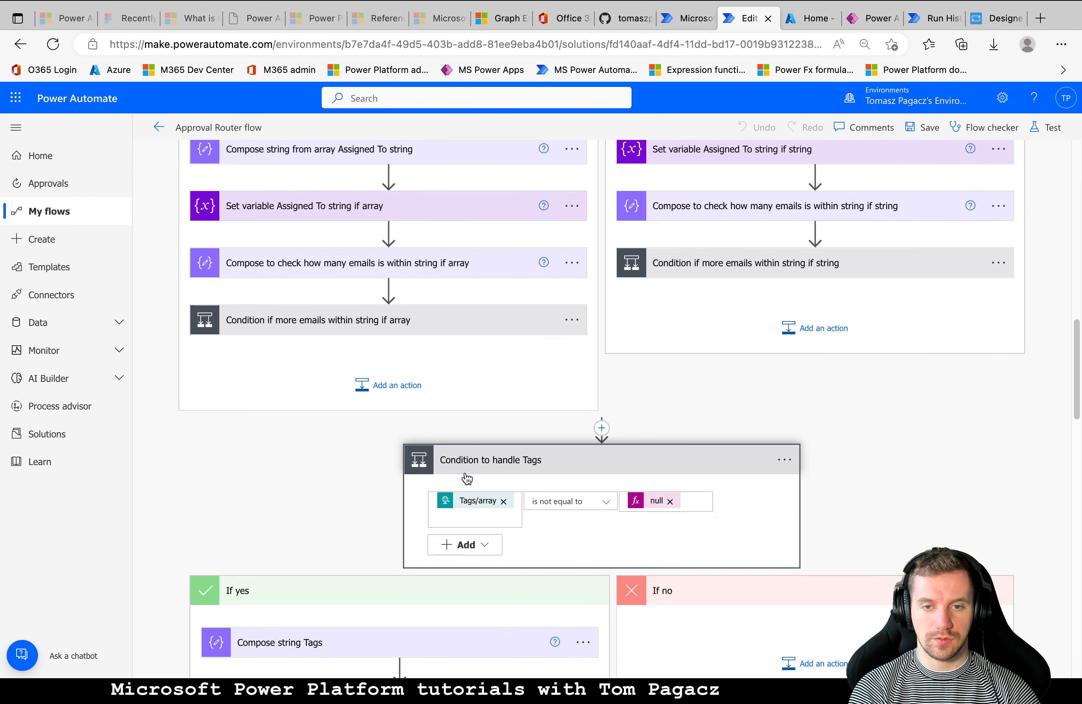
{"action": "scroll", "coordinate": [551, 491], "scroll_direction": "down", "scroll_amount": 6}
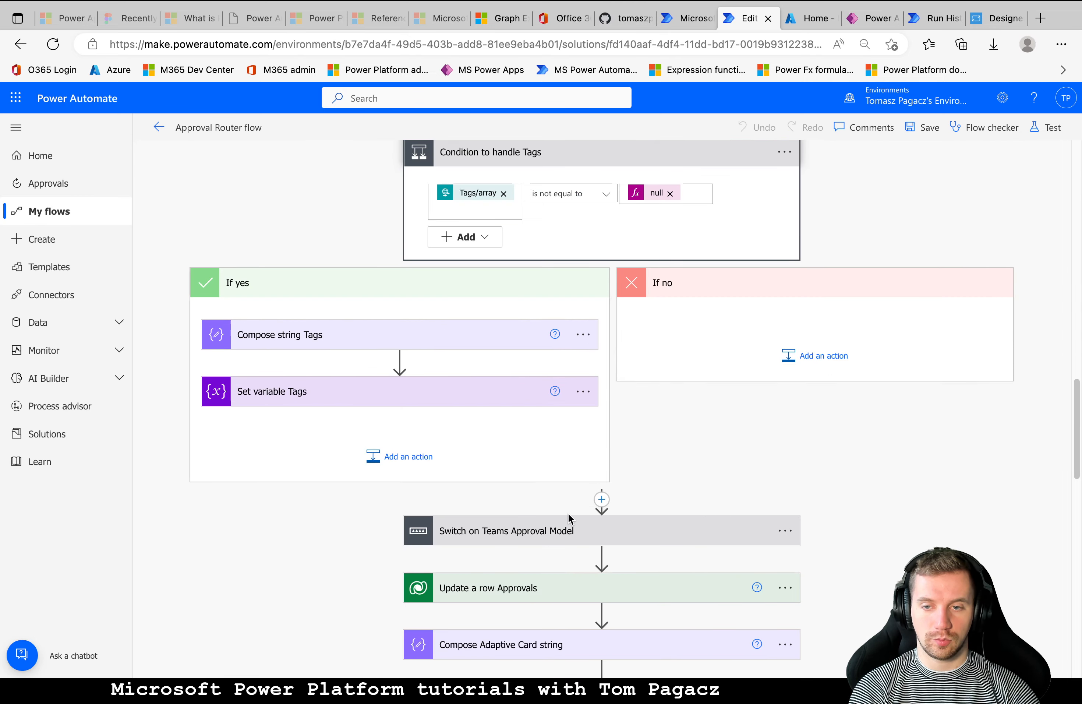
{"action": "left_click", "coordinate": [590, 532]}
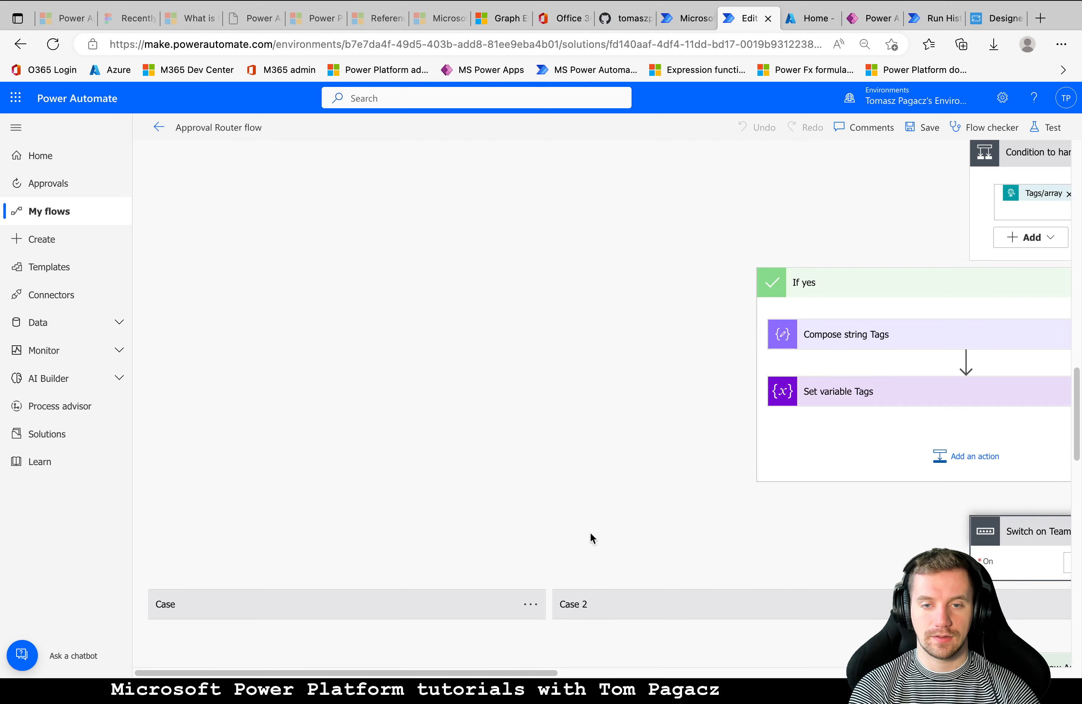
{"action": "scroll", "coordinate": [590, 532], "scroll_direction": "down", "scroll_amount": 3}
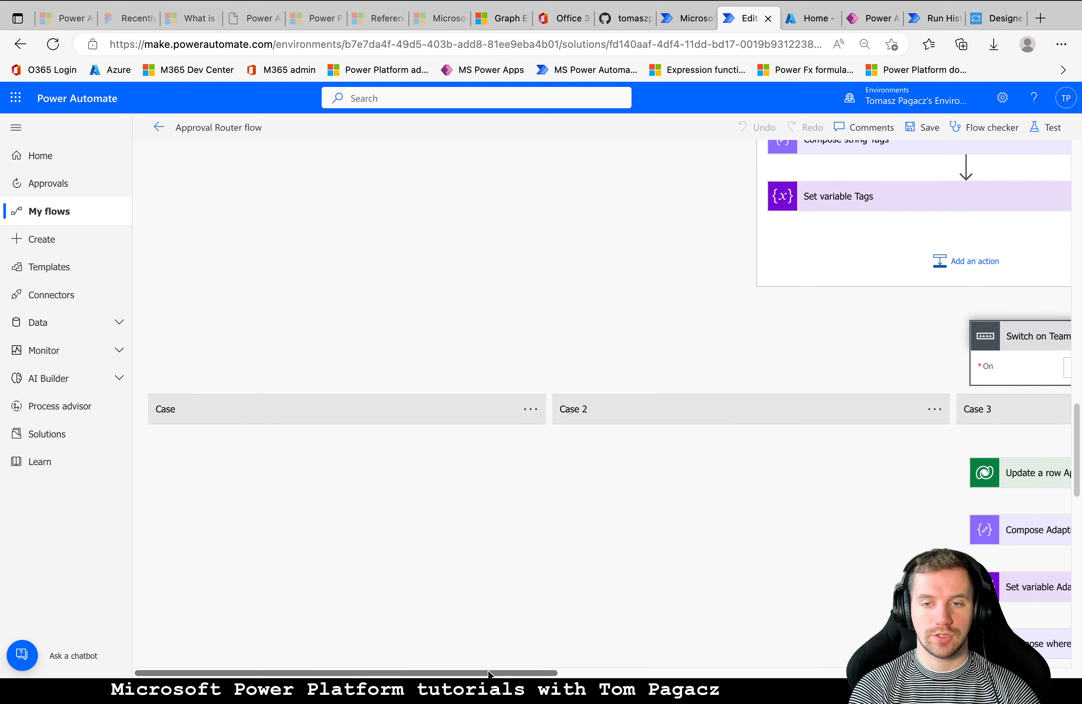
- Expand the switch's first case and its Create an approval action, and review the available approval type options
{"action": "mouse_move", "coordinate": [488, 673]}
{"action": "left_mouse_down"}
{"action": "mouse_move", "coordinate": [593, 674]}
{"action": "mouse_move", "coordinate": [488, 674]}
{"action": "left_mouse_up"}
{"action": "left_click", "coordinate": [363, 409]}
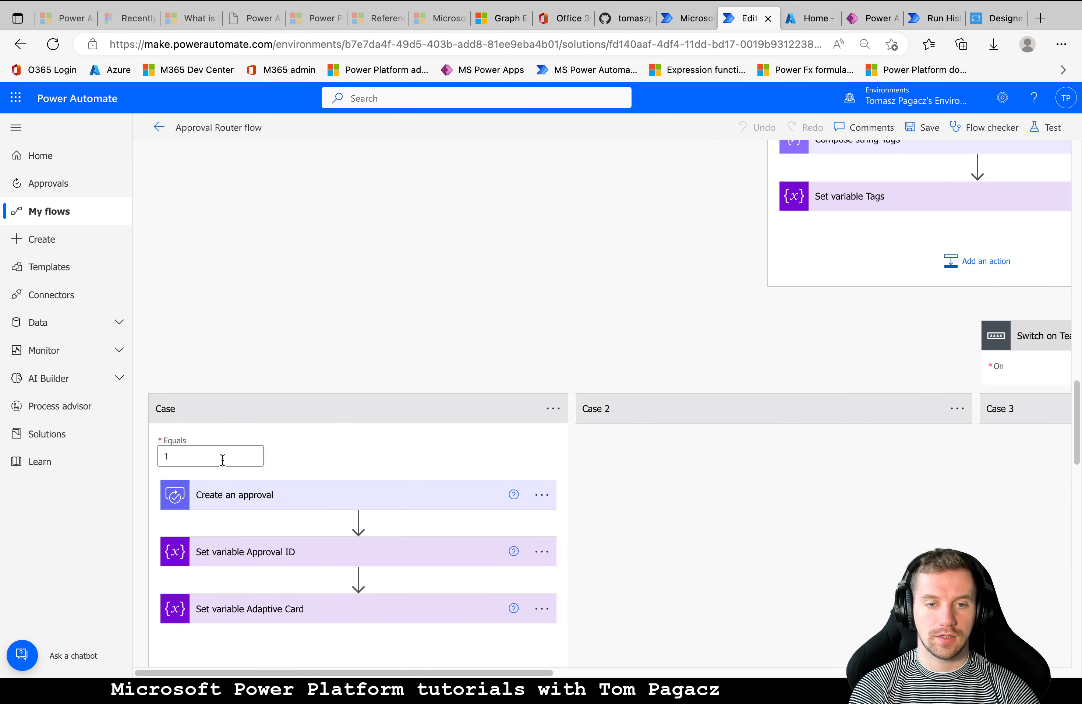
{"action": "left_click", "coordinate": [224, 494]}
{"action": "scroll", "coordinate": [335, 453], "scroll_direction": "down", "scroll_amount": 5}
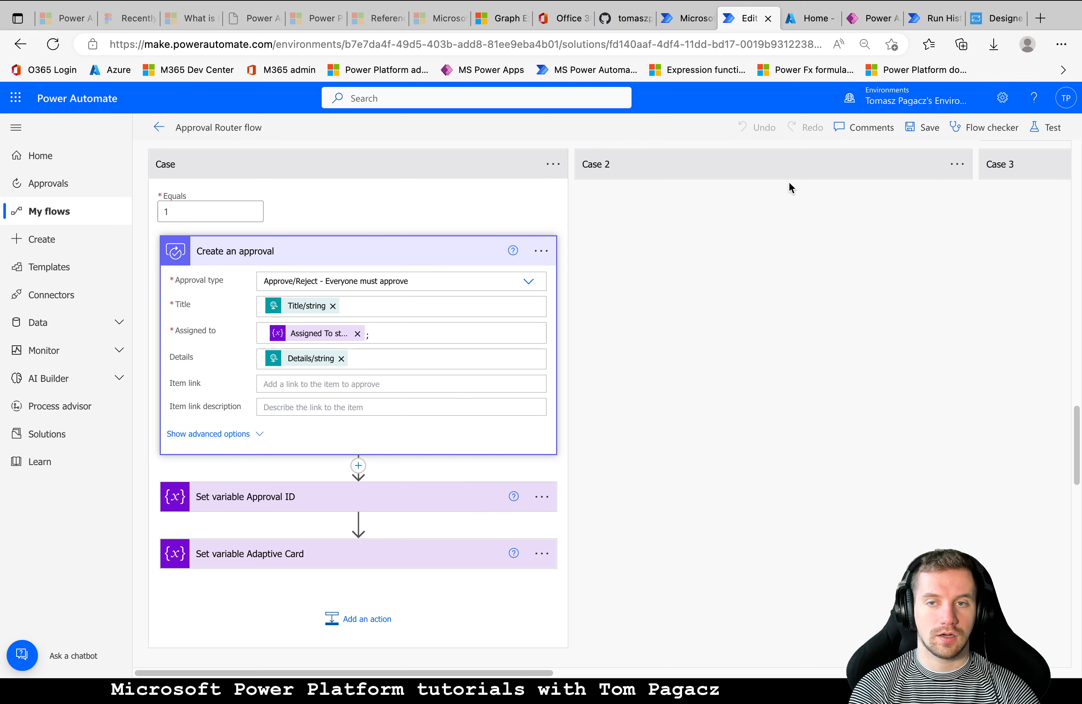
{"action": "left_click", "coordinate": [528, 281]}
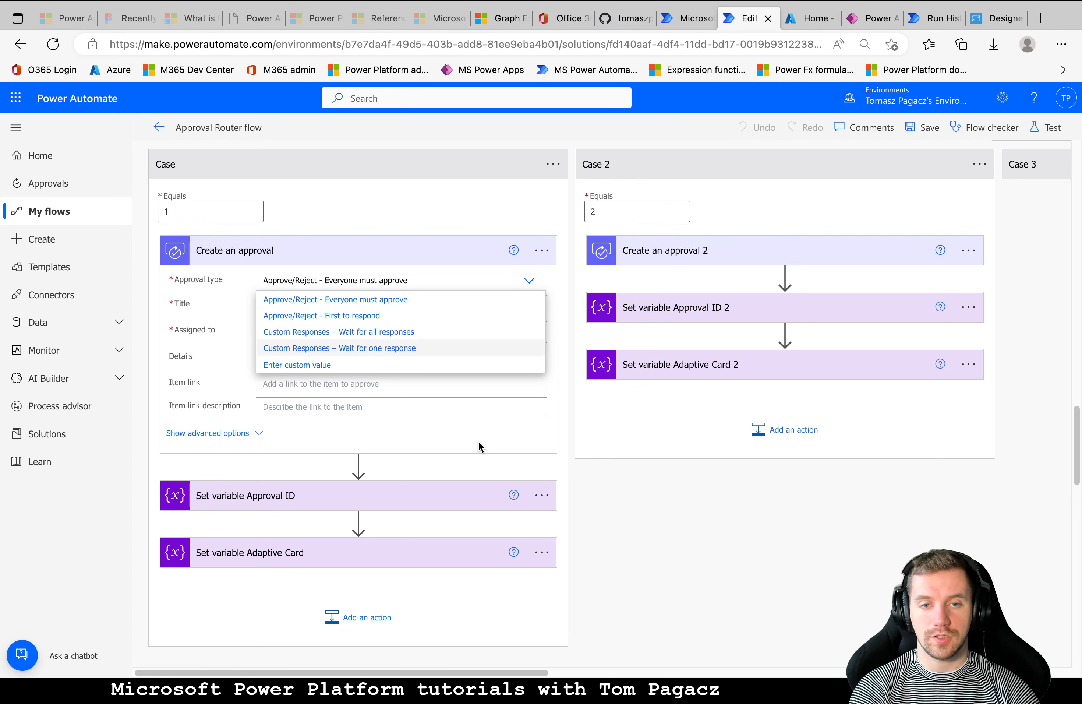
{"action": "left_click", "coordinate": [619, 507]}
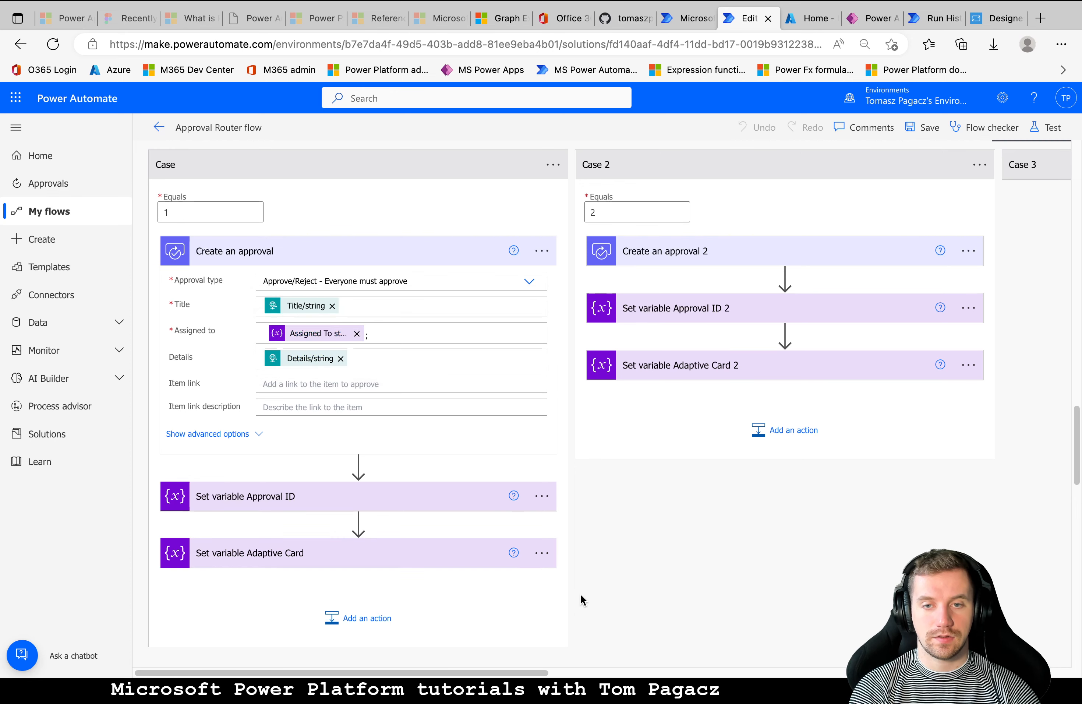
- Expand Create an approval 2 in Case 2 and Create an approval 3 in Case 3 to compare their approval types
{"action": "left_click", "coordinate": [638, 259]}
{"action": "left_click_drag", "start_coordinate": [543, 673], "coordinate": [551, 673]}
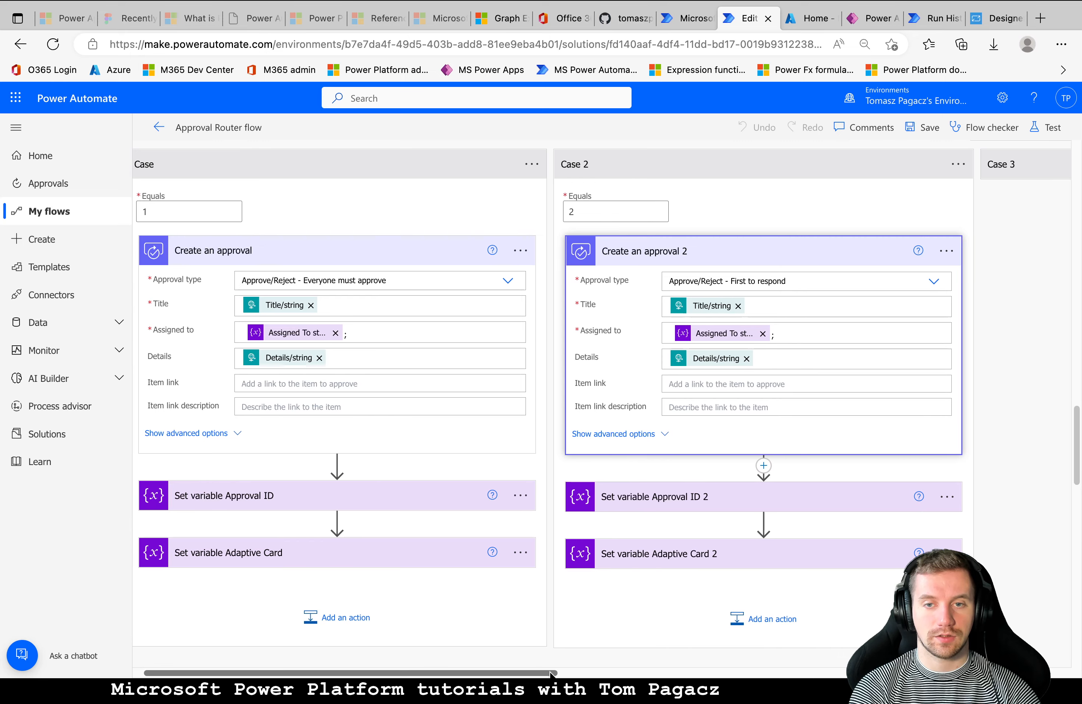
{"action": "scroll", "coordinate": [551, 673], "scroll_direction": "right", "scroll_amount": 9}
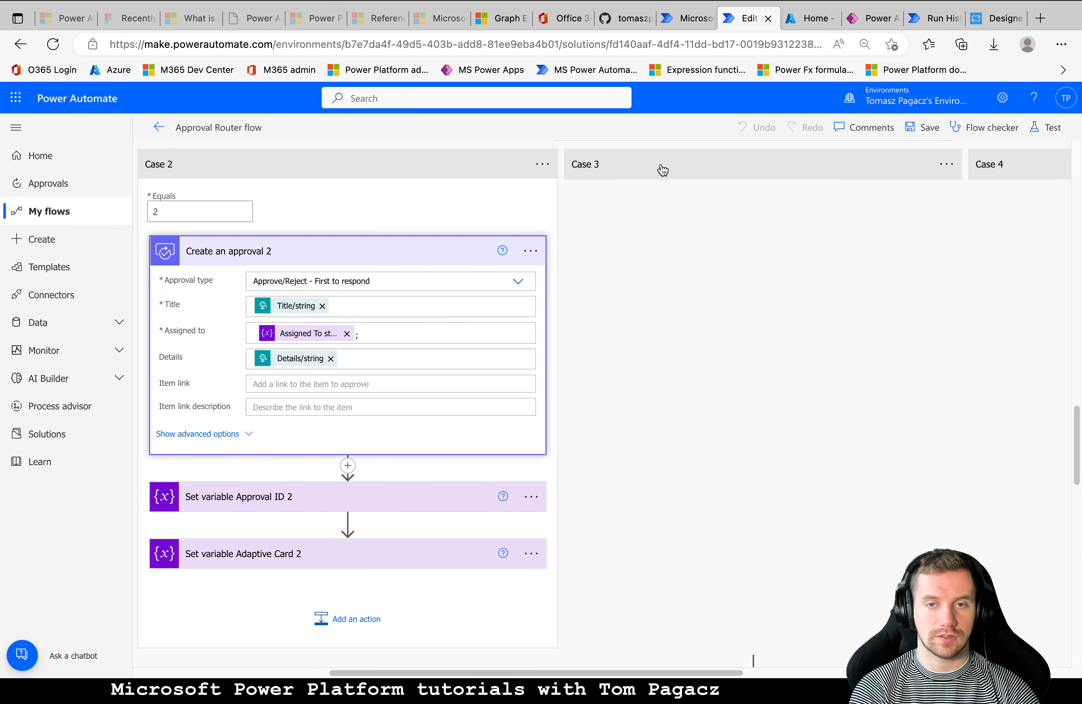
{"action": "left_click", "coordinate": [662, 170]}
{"action": "left_click", "coordinate": [681, 247]}
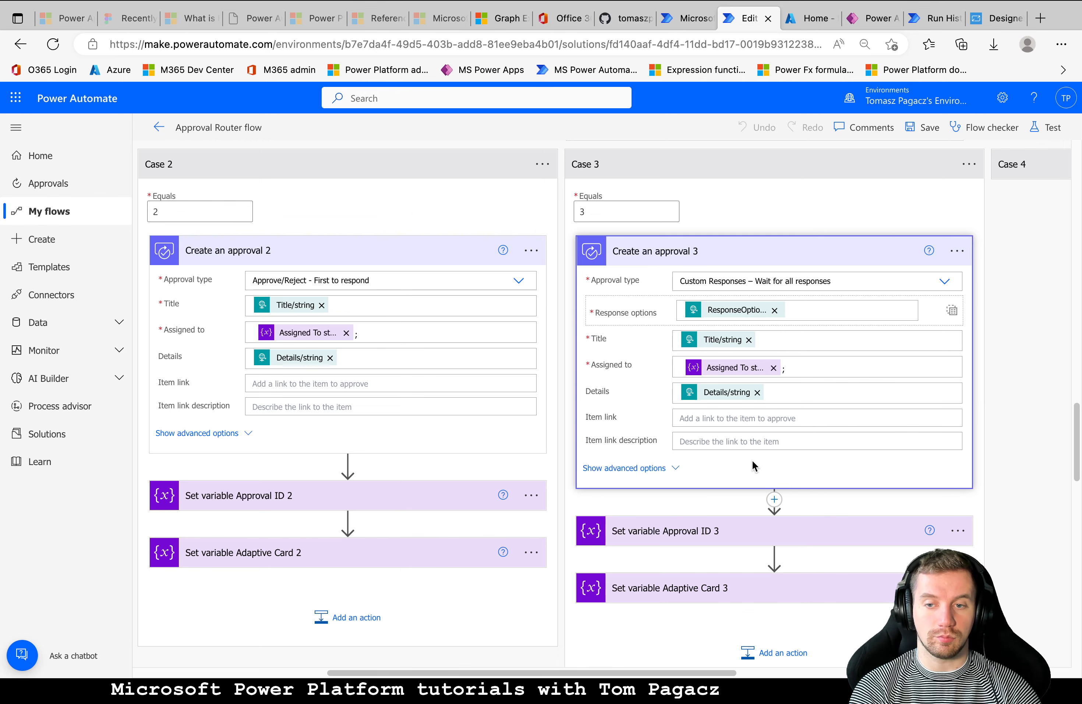
- Expand the Update a row Approvals action below the switch and review its table, row ID and name fields
{"action": "scroll", "coordinate": [752, 463], "scroll_direction": "down", "scroll_amount": 3}
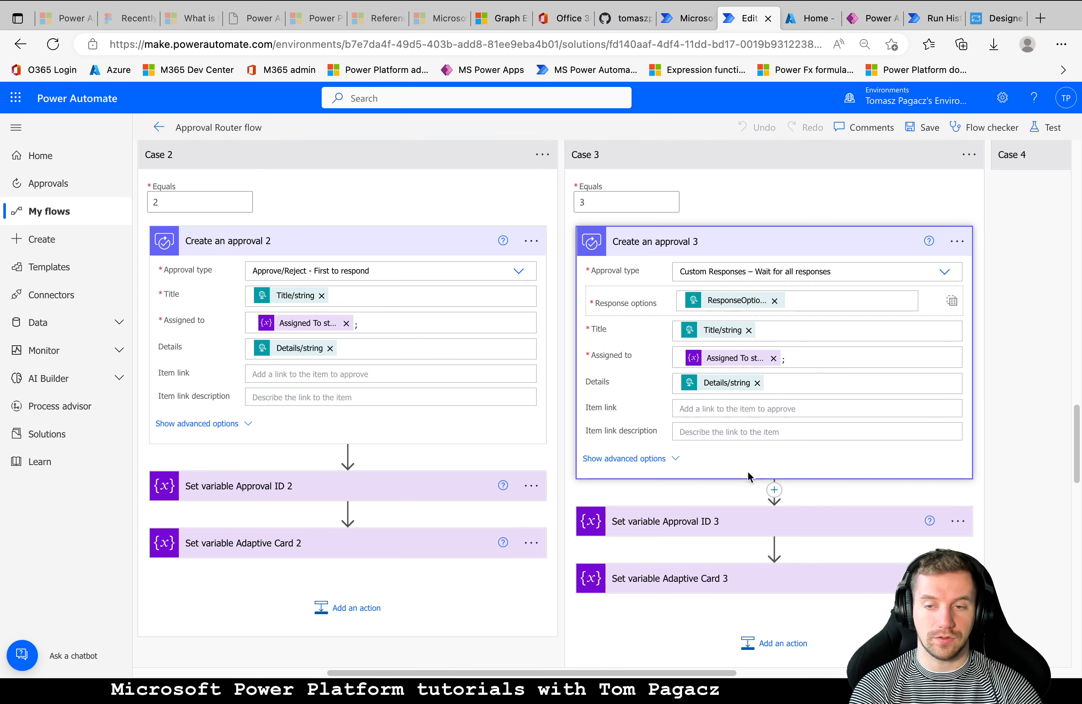
{"action": "scroll", "coordinate": [751, 471], "scroll_direction": "down", "scroll_amount": 2}
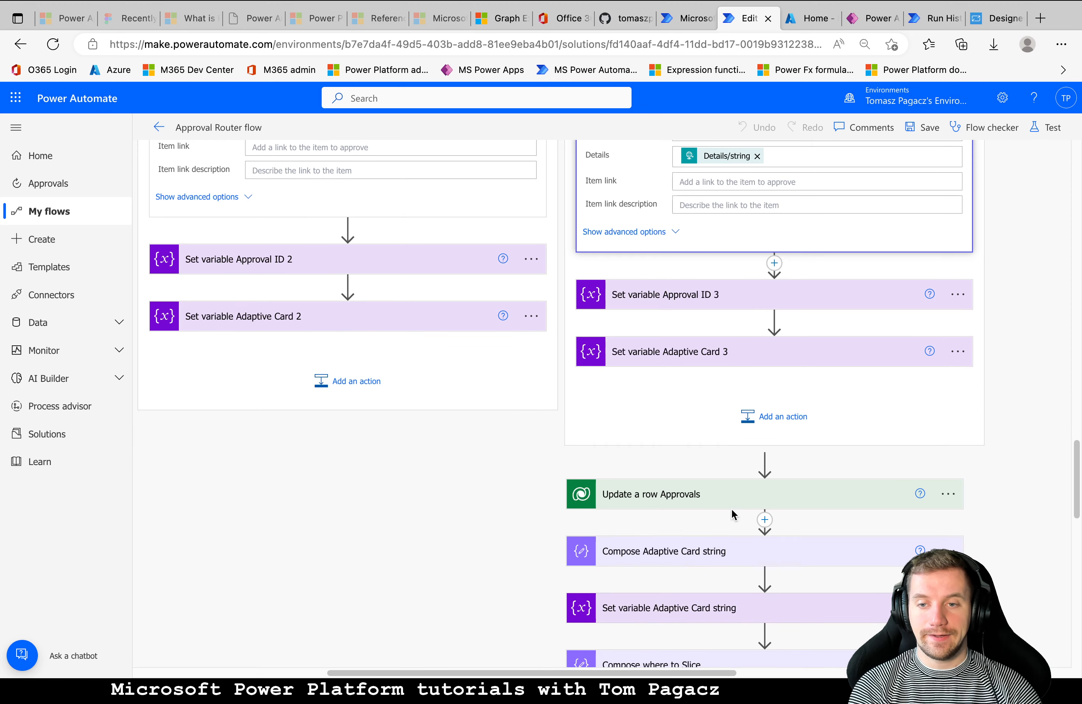
{"action": "left_click", "coordinate": [715, 502]}
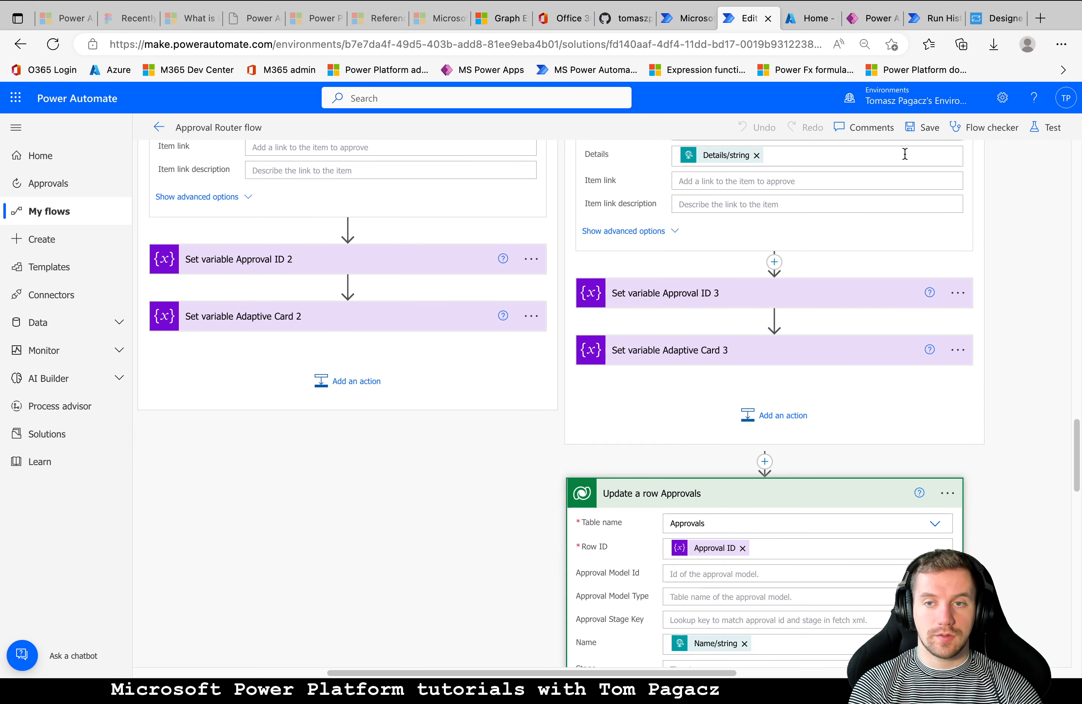
{"action": "scroll", "coordinate": [786, 332], "scroll_direction": "down", "scroll_amount": 3}
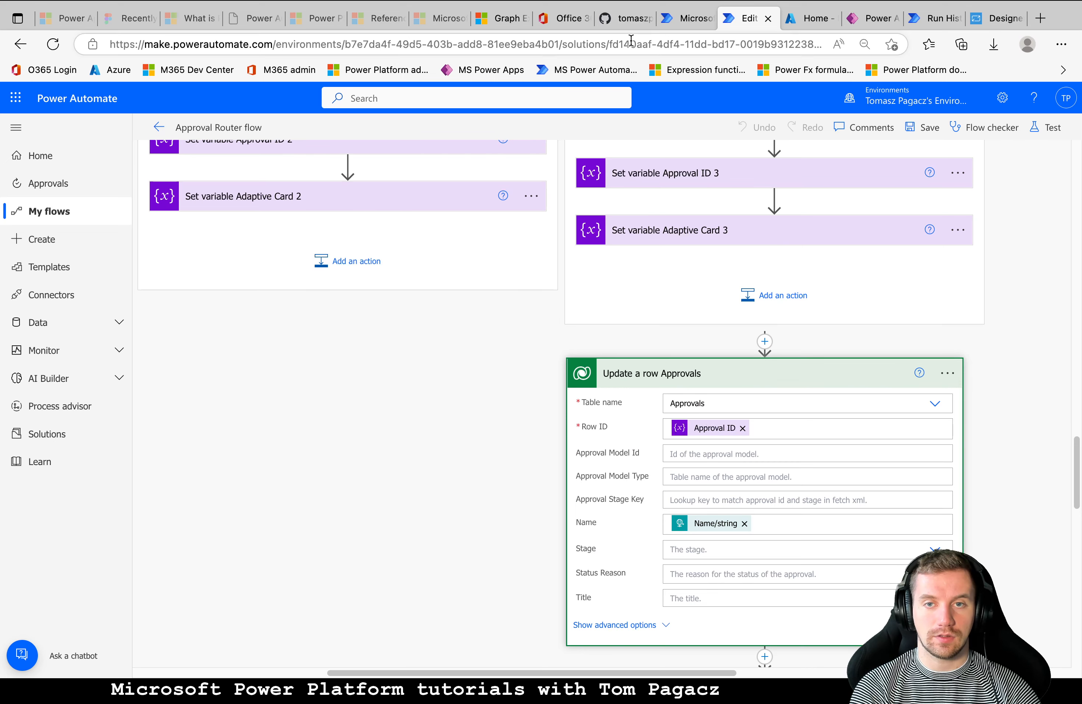
- Open the Power Automate approvals provisioning article linked in the solution's GitHub readme and read its provisioning and permissions sections
{"action": "left_click", "coordinate": [622, 27]}
{"action": "scroll", "coordinate": [372, 596], "scroll_direction": "down", "scroll_amount": 10}
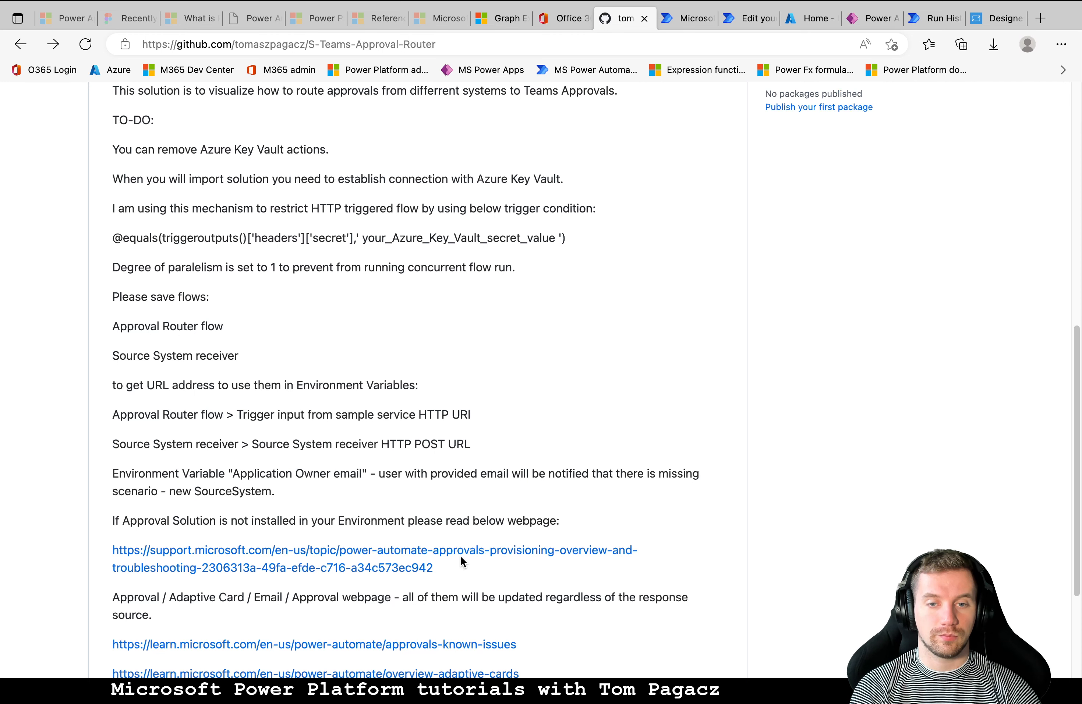
{"action": "left_click", "coordinate": [461, 555]}
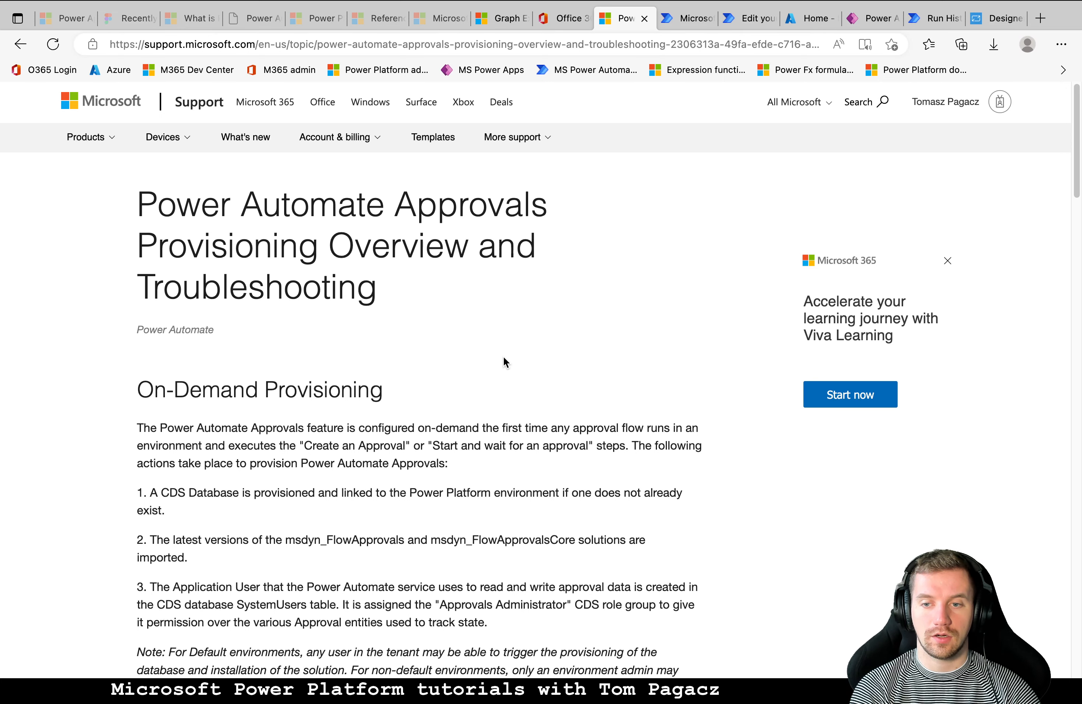
{"action": "scroll", "coordinate": [504, 416], "scroll_direction": "down", "scroll_amount": 10}
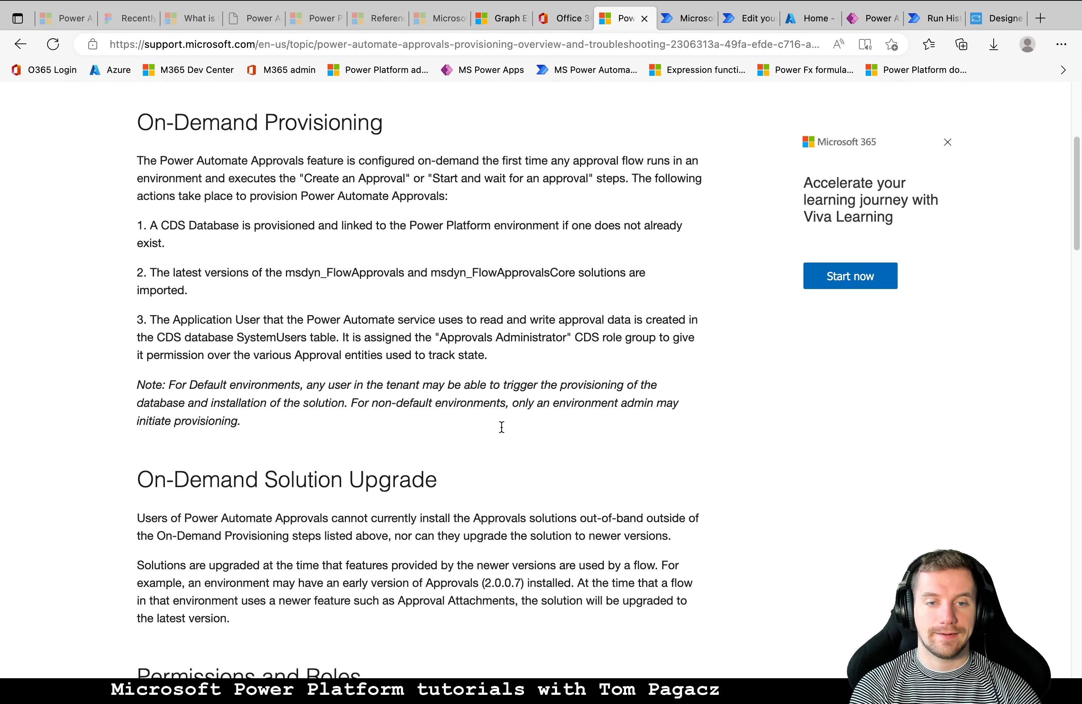
{"action": "scroll", "coordinate": [502, 427], "scroll_direction": "down", "scroll_amount": 4}
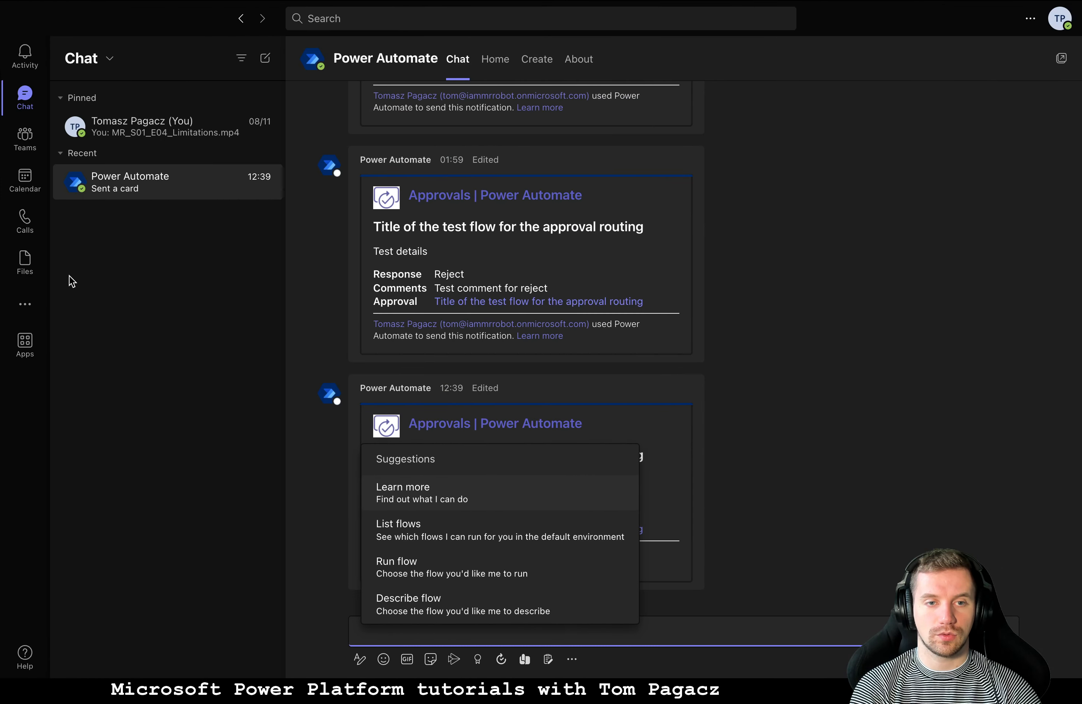
- Open the Approvals app in Microsoft Teams, switch it from the default to the owner's named environment, and review the environment list
{"action": "left_click", "coordinate": [25, 304]}
{"action": "left_click", "coordinate": [78, 249]}
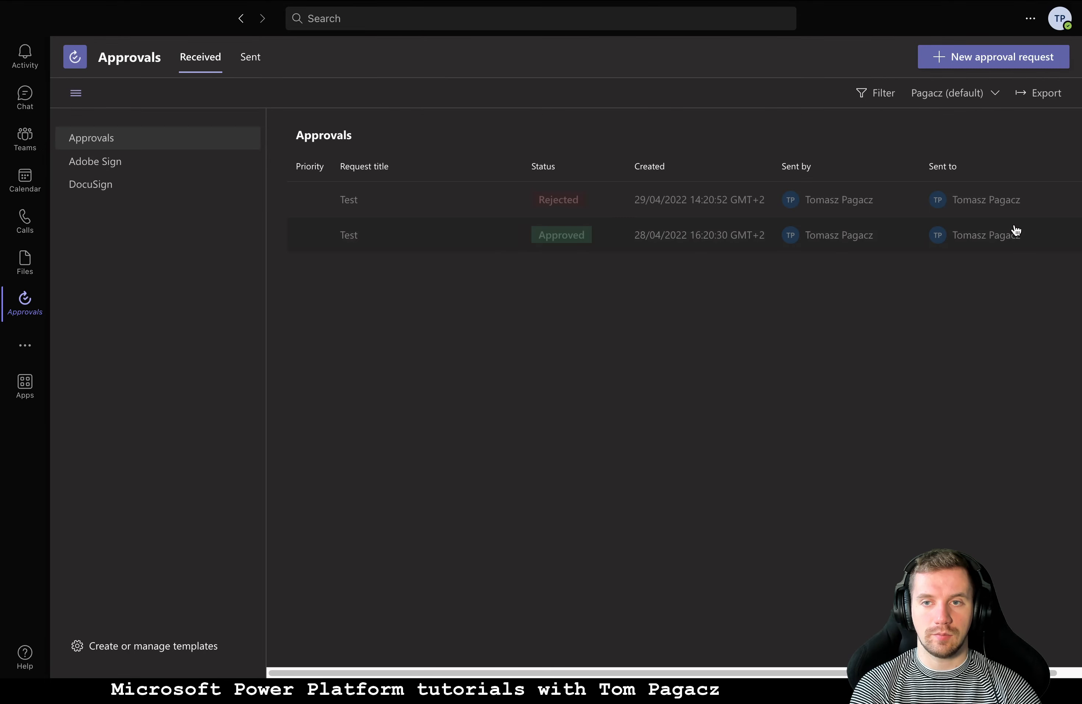
{"action": "left_click", "coordinate": [964, 103]}
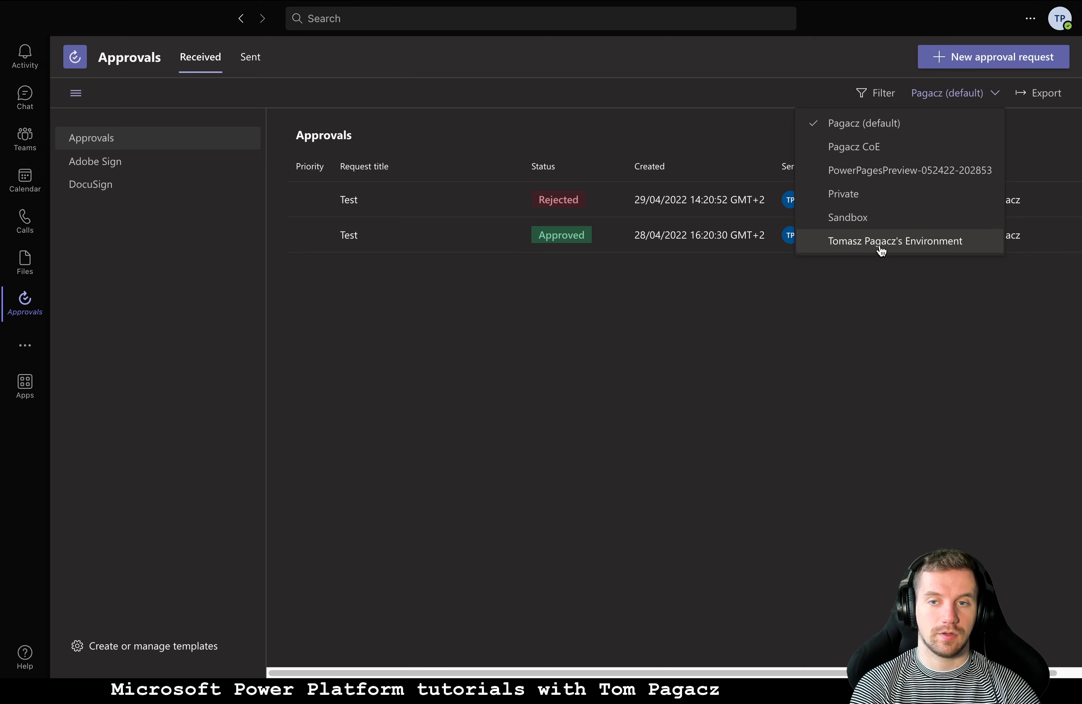
{"action": "left_click", "coordinate": [913, 244]}
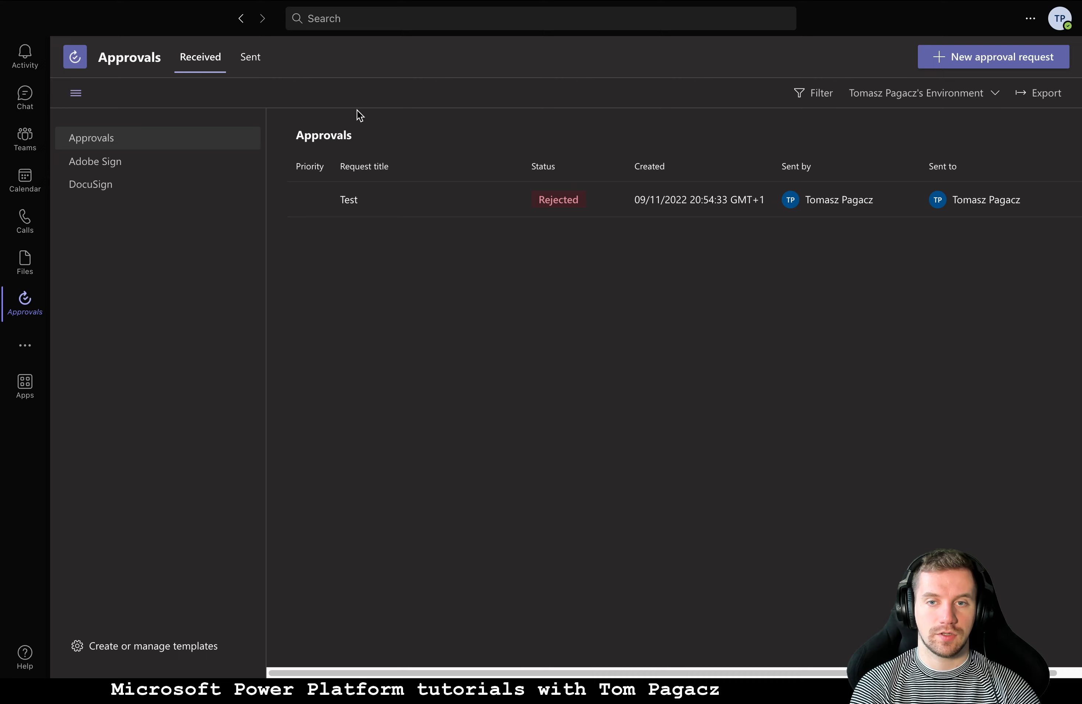
{"action": "left_click", "coordinate": [954, 101]}
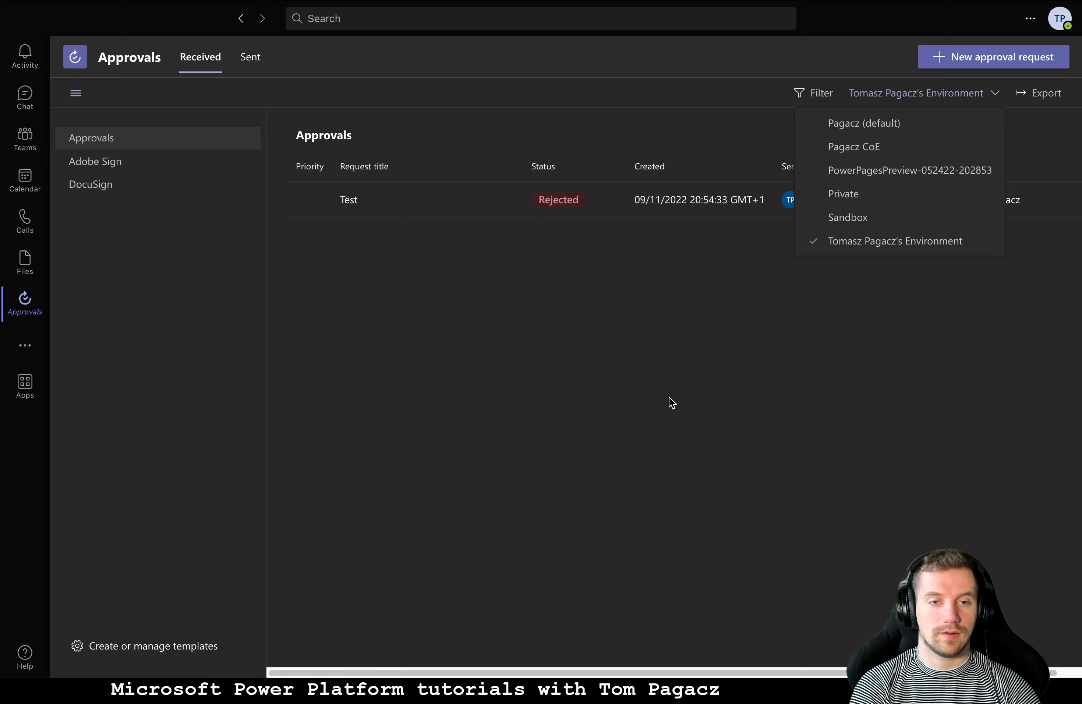
{"action": "left_click", "coordinate": [517, 419]}
- View the approval request email in Outlook, and return to the Approval Router flow in the browser
{"action": "key", "text": "ctrl+Right"}
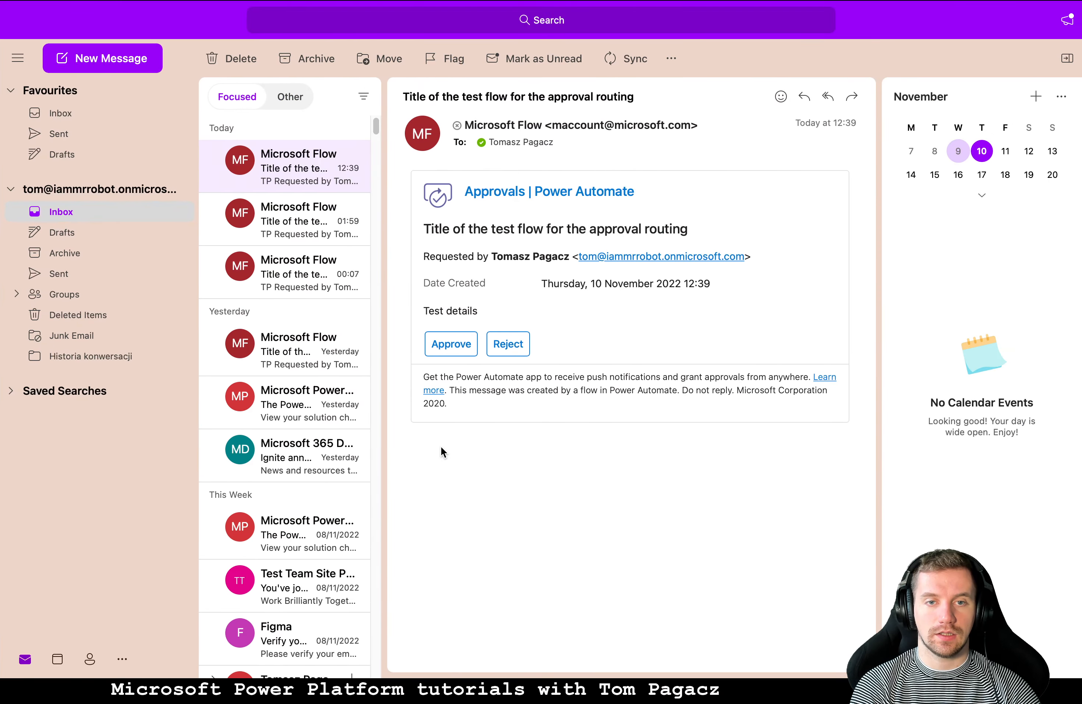
{"action": "key", "text": "ctrl+Left"}
{"action": "key", "text": "ctrl+Left"}
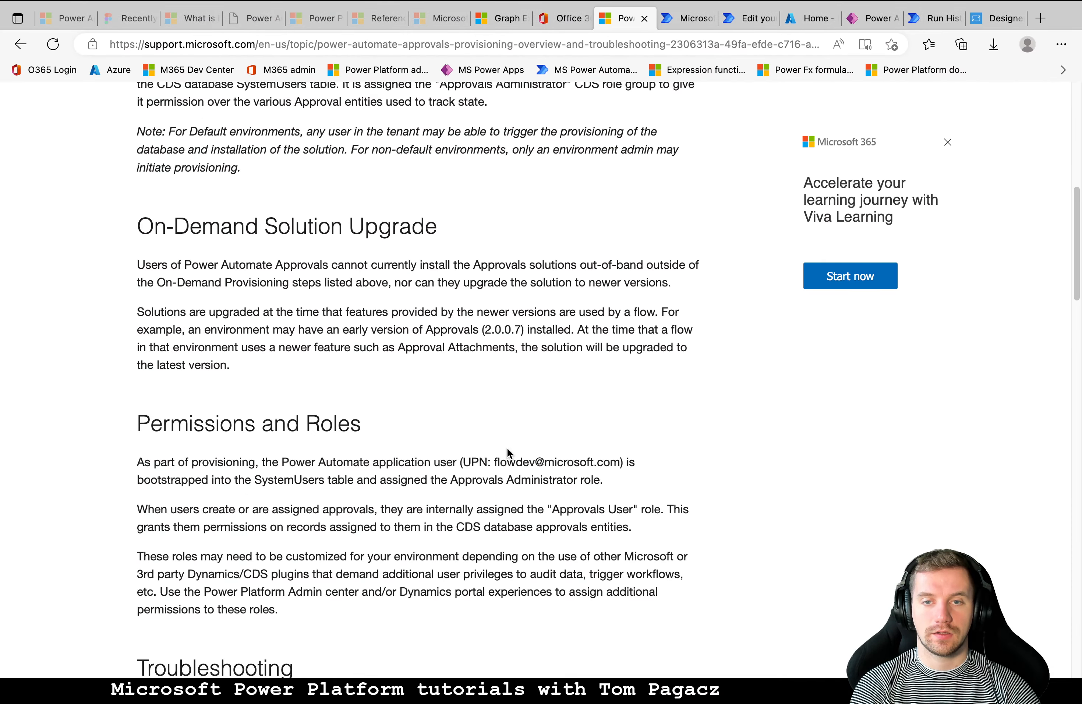
{"action": "left_click", "coordinate": [21, 44]}
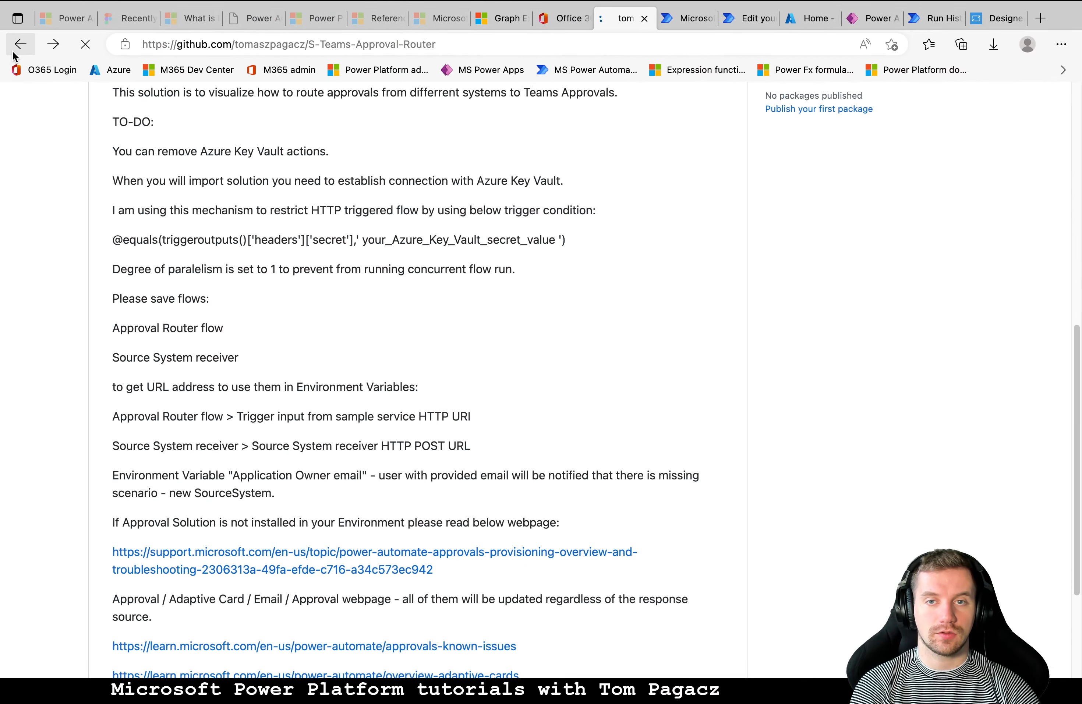
{"action": "left_click", "coordinate": [749, 19]}
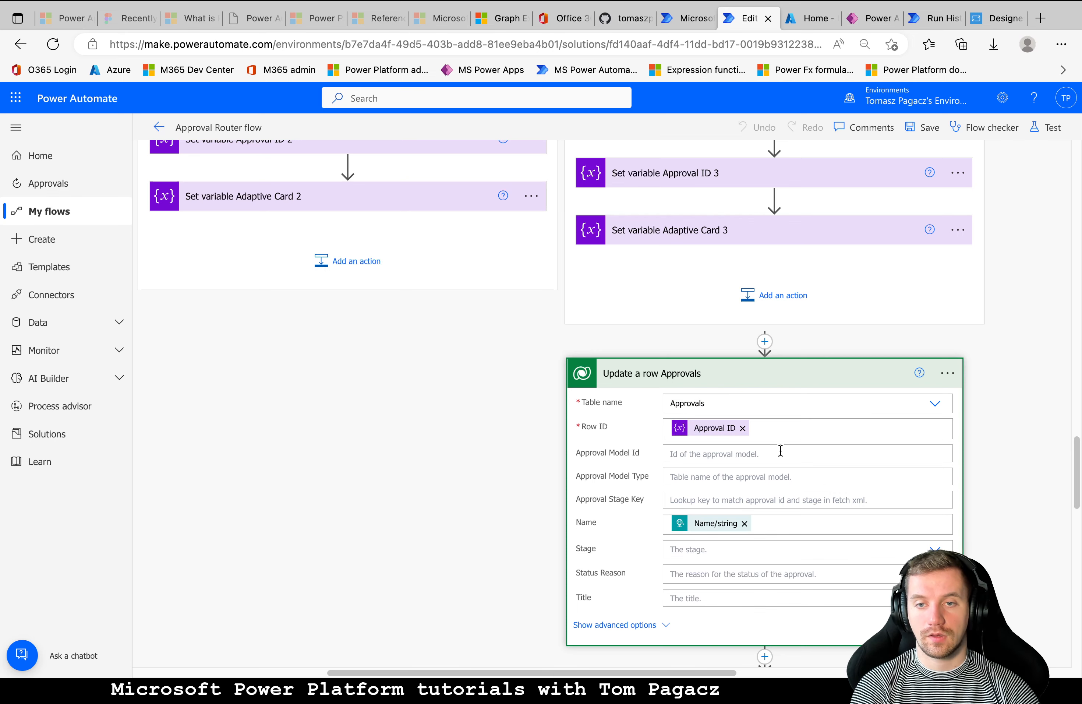
- Show the advanced options of Update a row Approvals and review mapped fields such as Category, Due On, Source and Tags
{"action": "scroll", "coordinate": [781, 450], "scroll_direction": "down", "scroll_amount": 3}
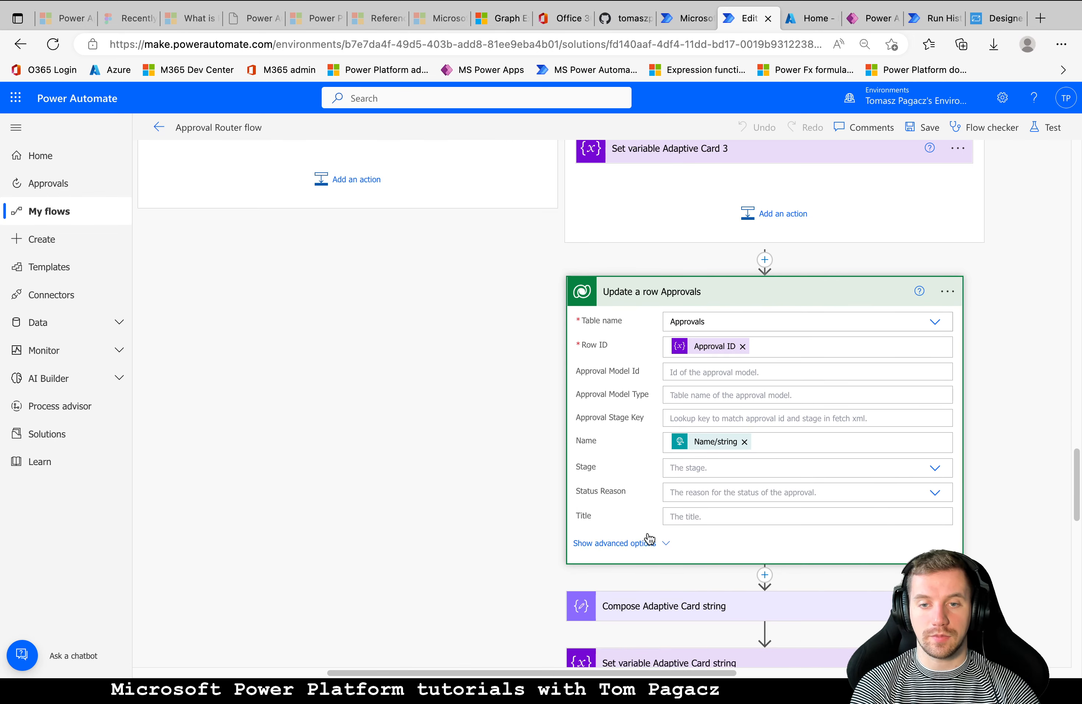
{"action": "left_click", "coordinate": [649, 542]}
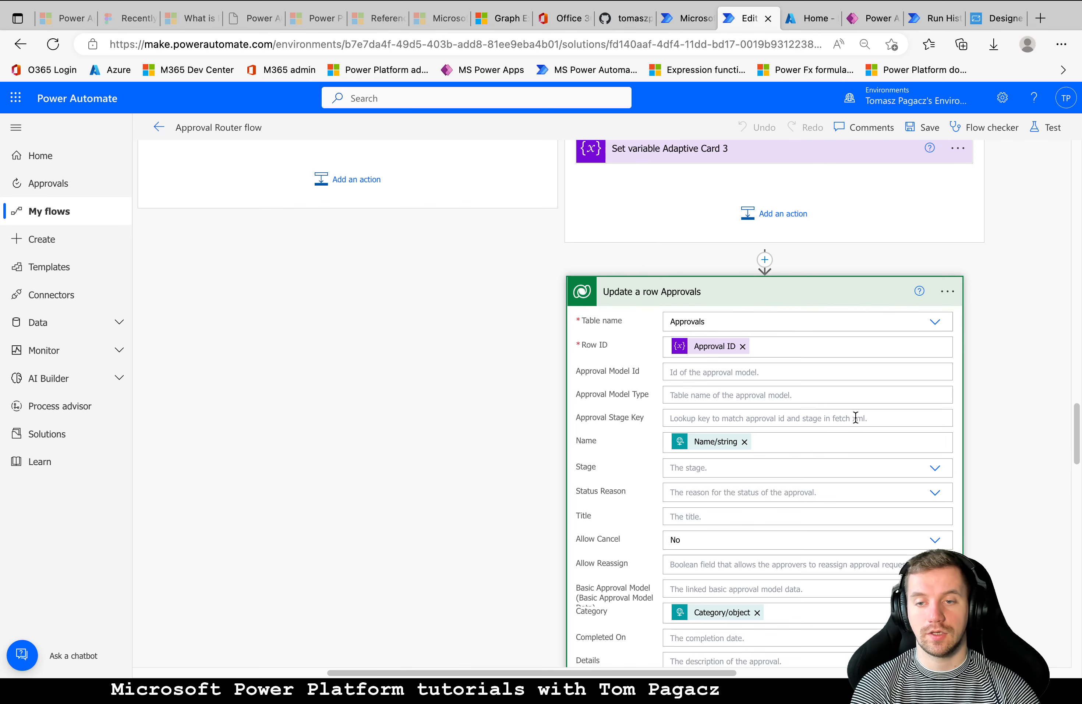
{"action": "scroll", "coordinate": [855, 418], "scroll_direction": "down", "scroll_amount": 2}
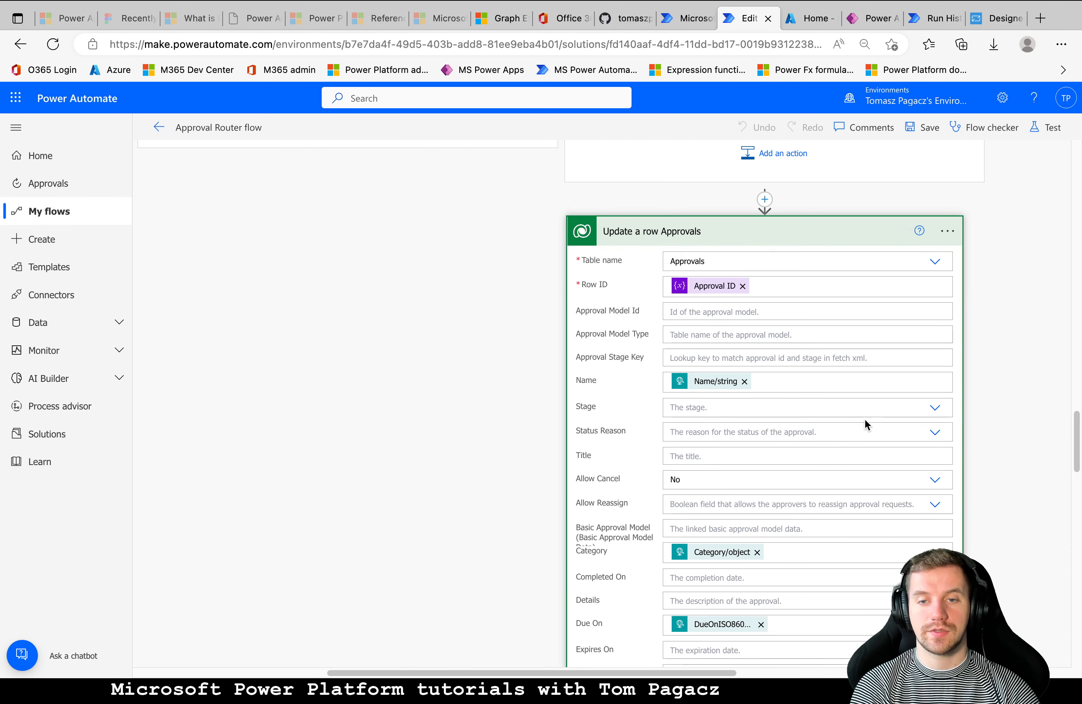
{"action": "scroll", "coordinate": [855, 419], "scroll_direction": "down", "scroll_amount": 5}
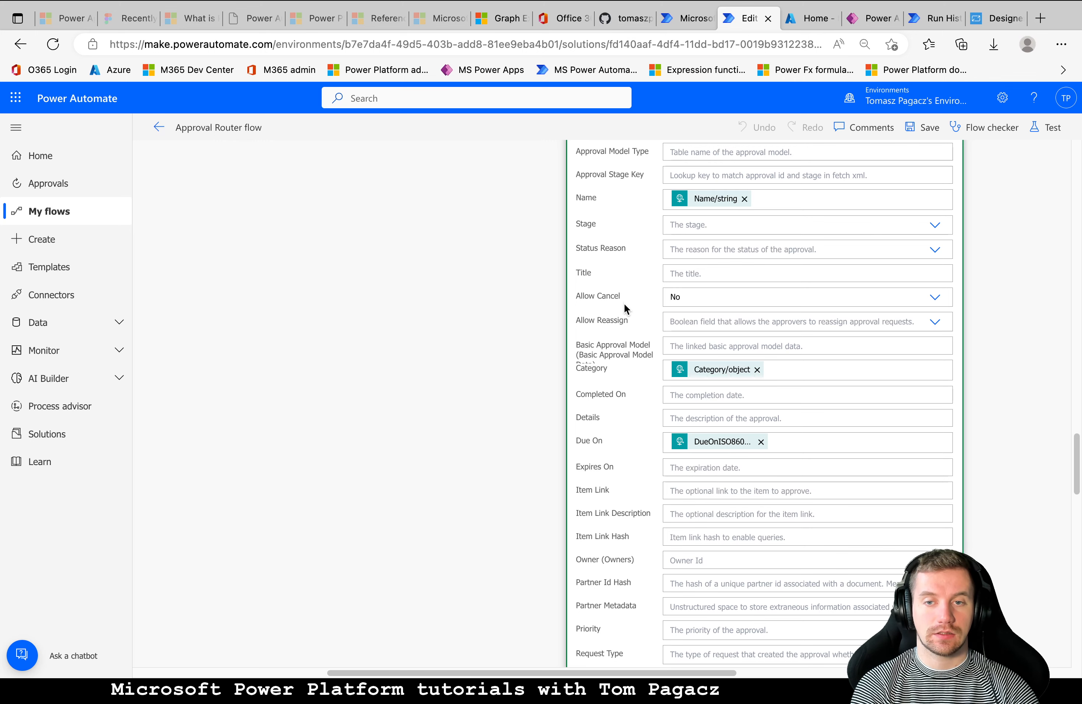
{"action": "scroll", "coordinate": [619, 347], "scroll_direction": "down", "scroll_amount": 2}
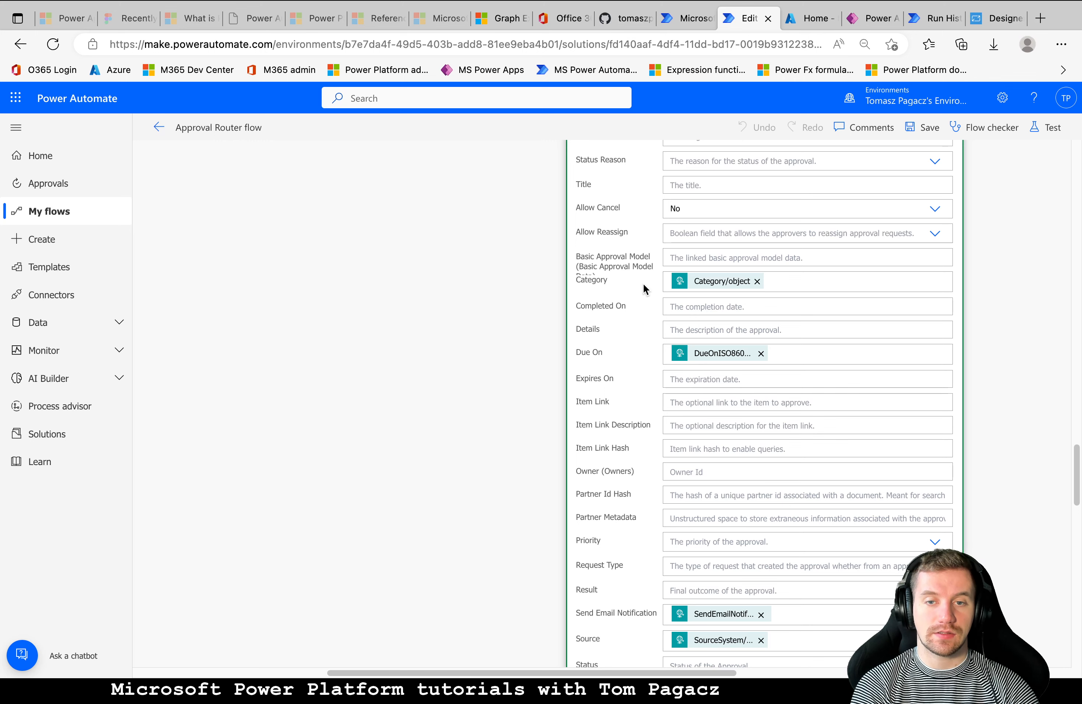
{"action": "scroll", "coordinate": [582, 402], "scroll_direction": "down", "scroll_amount": 2}
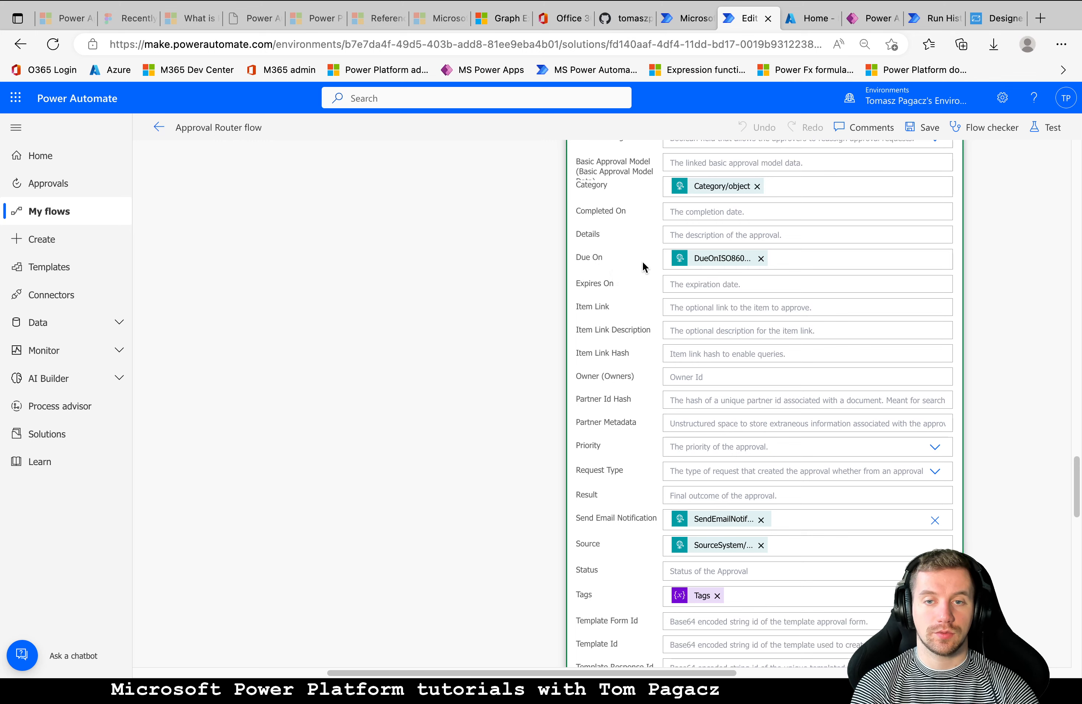
{"action": "scroll", "coordinate": [647, 515], "scroll_direction": "down", "scroll_amount": 5}
{"action": "scroll", "coordinate": [648, 515], "scroll_direction": "down", "scroll_amount": 2}
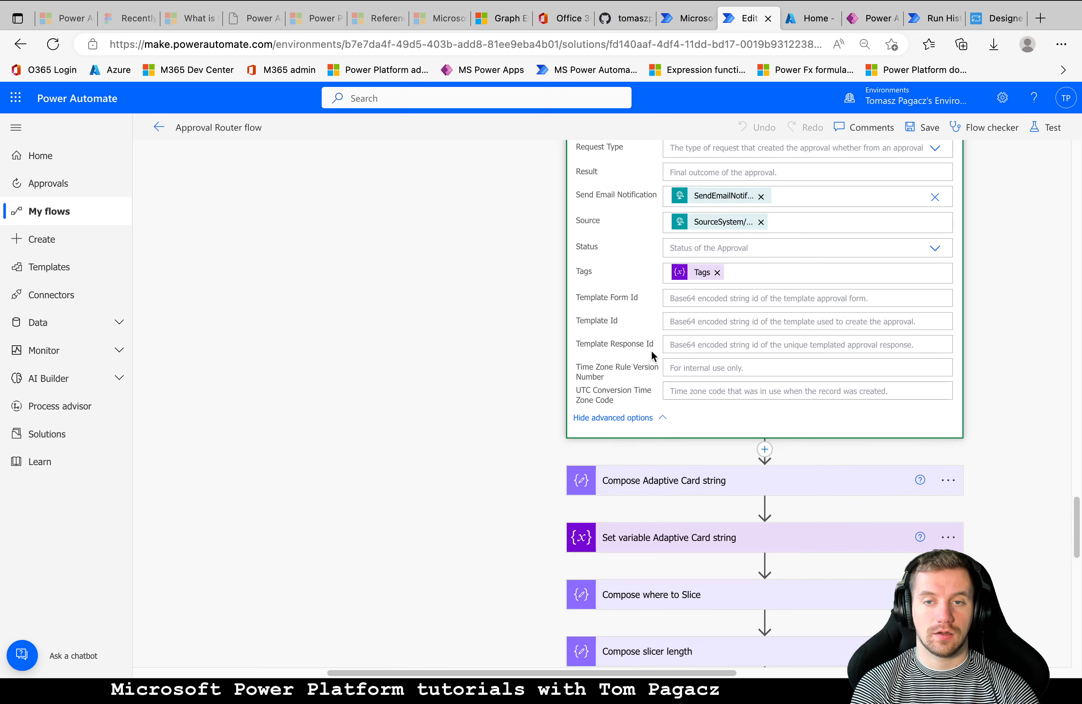
{"action": "scroll", "coordinate": [626, 317], "scroll_direction": "down", "scroll_amount": 3}
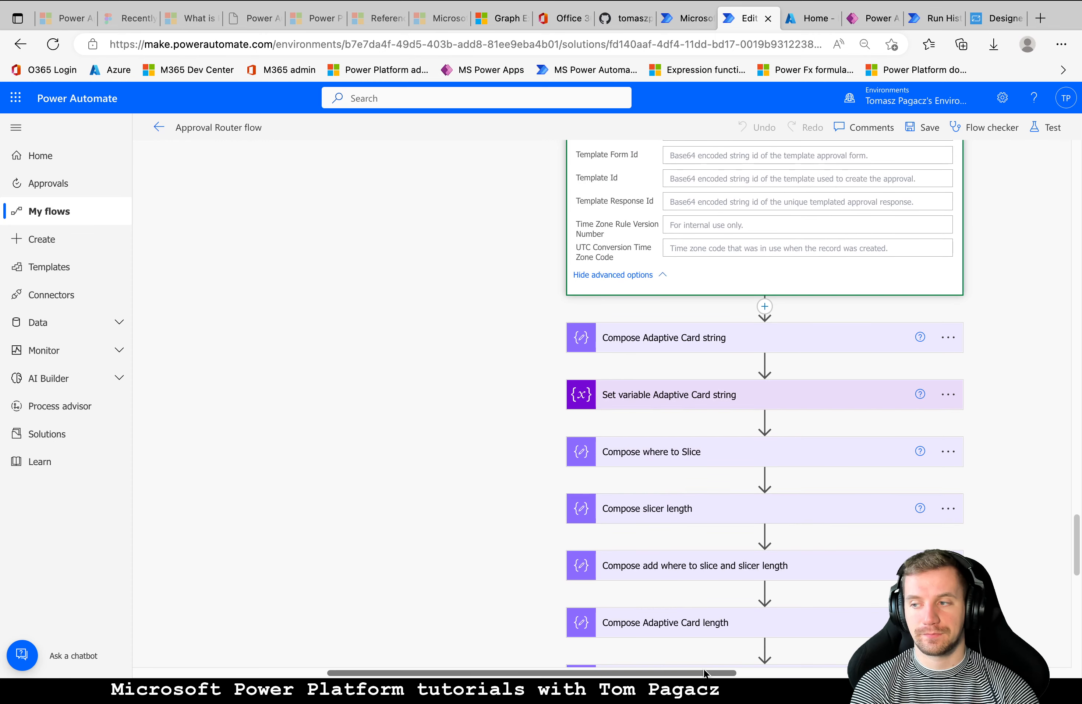
- Expand Set variable Adaptive Card 3 beneath Create an approval 3 and inspect the expression behind its value
{"action": "scroll", "coordinate": [807, 674], "scroll_direction": "right", "scroll_amount": 5}
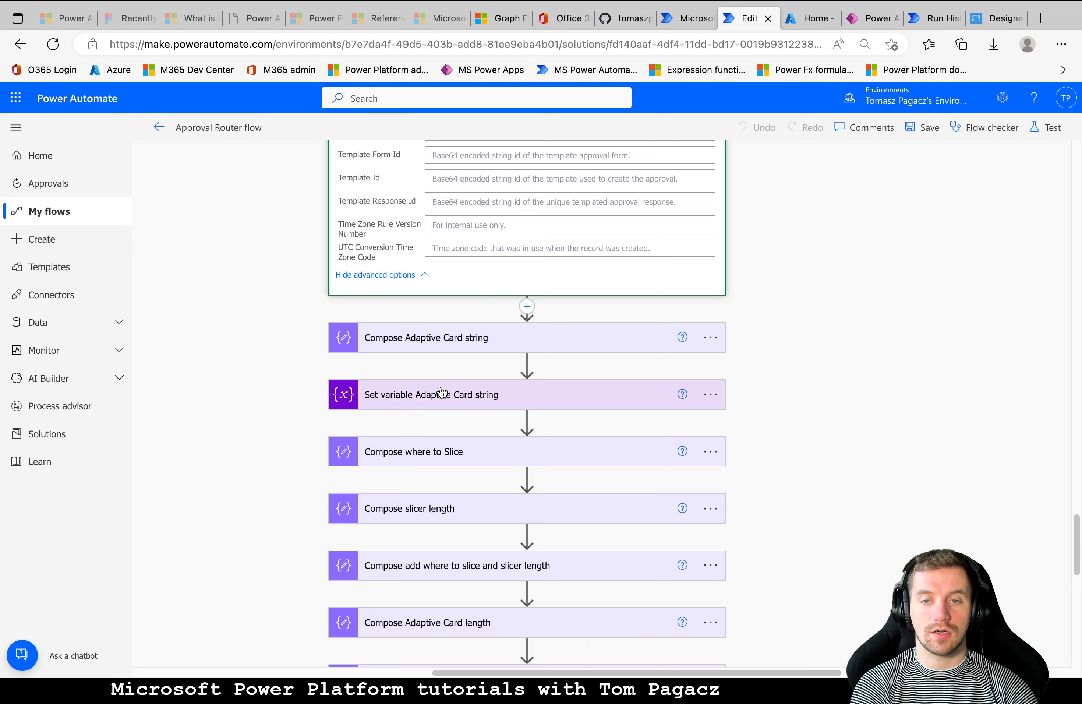
{"action": "scroll", "coordinate": [434, 398], "scroll_direction": "up", "scroll_amount": 8}
{"action": "scroll", "coordinate": [434, 399], "scroll_direction": "up", "scroll_amount": 20}
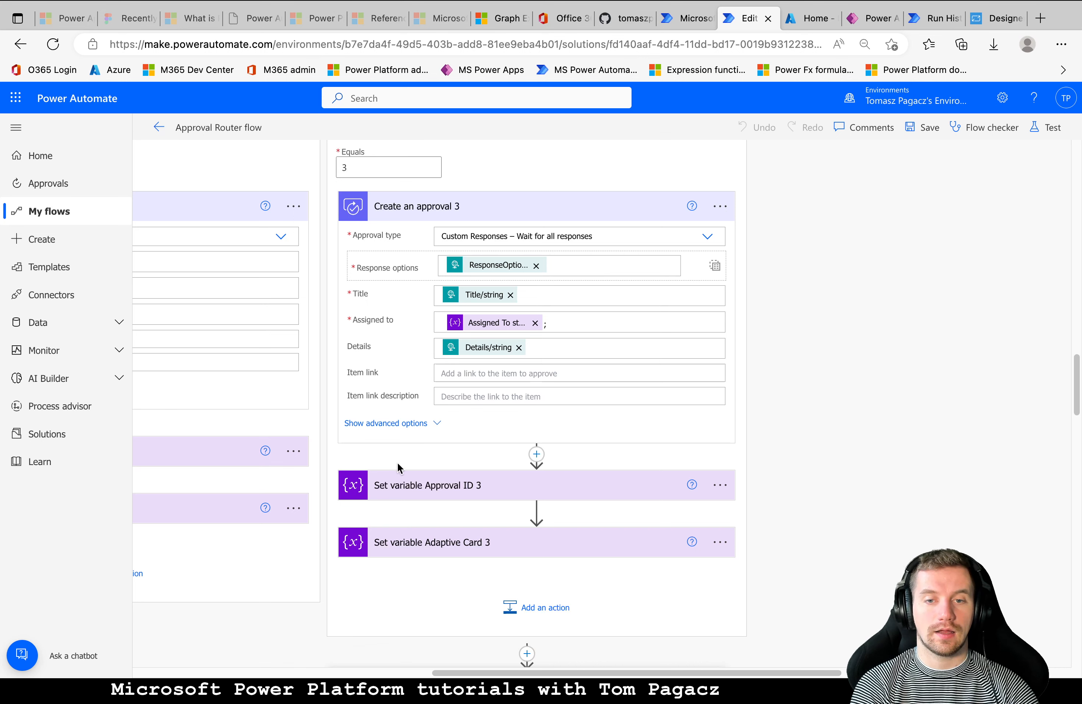
{"action": "left_click", "coordinate": [446, 545]}
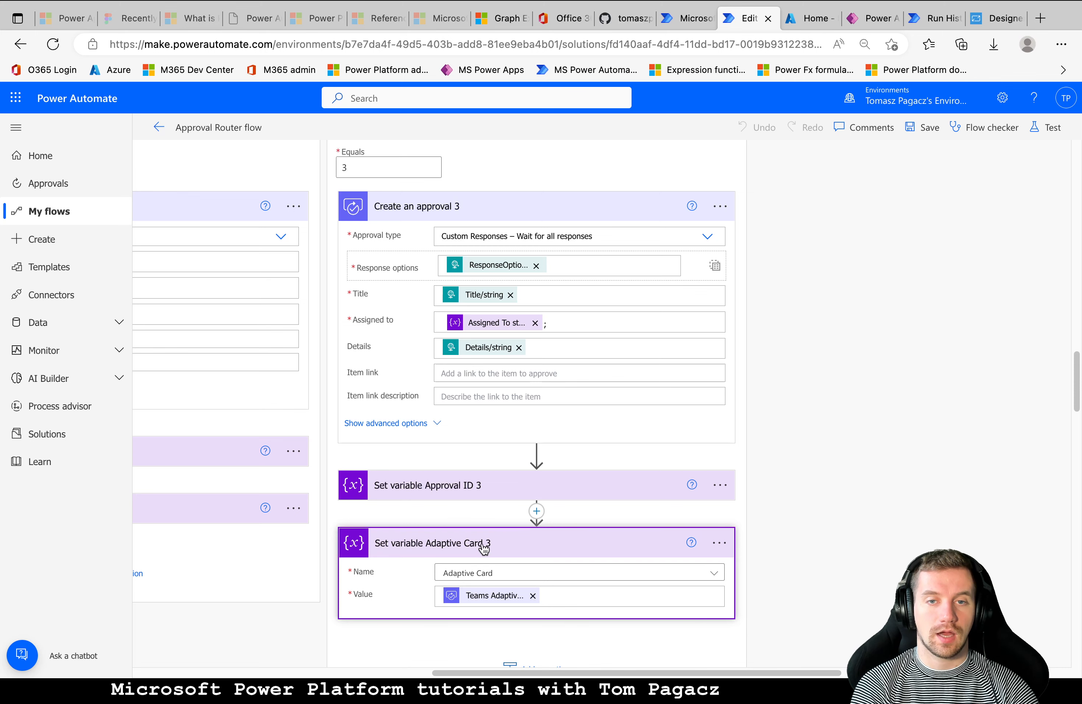
{"action": "scroll", "coordinate": [479, 486], "scroll_direction": "down", "scroll_amount": 2}
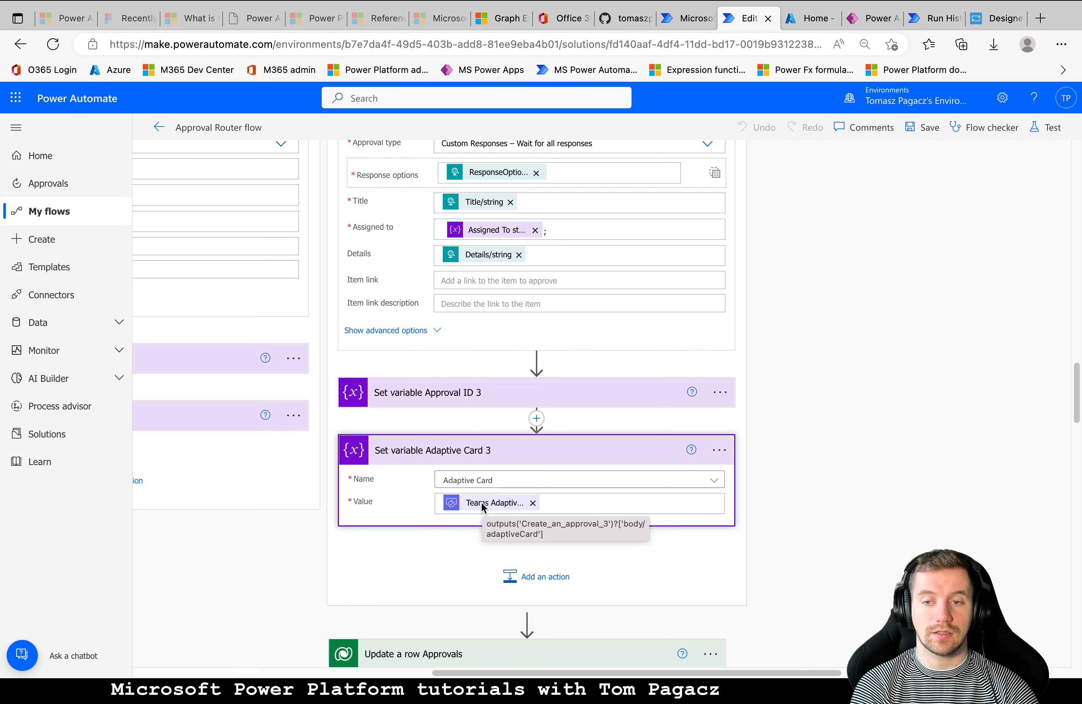
{"action": "scroll", "coordinate": [482, 505], "scroll_direction": "down", "scroll_amount": 2}
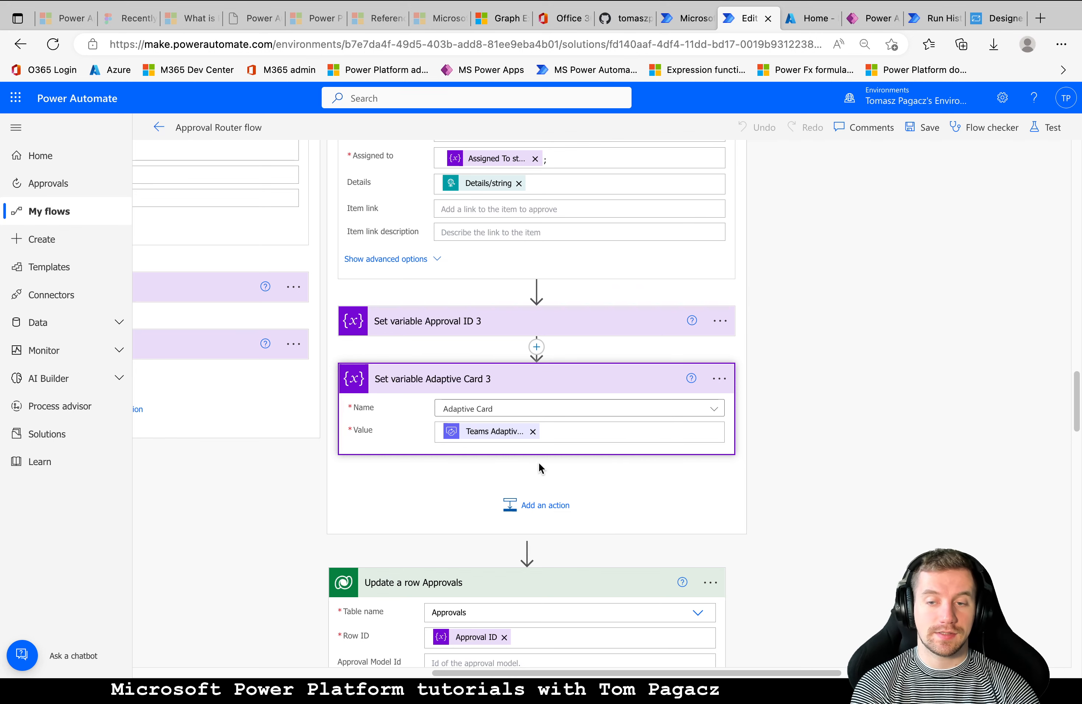
- Look through the Compose actions following Update a row Approvals and expand Compose new part of Adaptive Card
{"action": "scroll", "coordinate": [494, 380], "scroll_direction": "down", "scroll_amount": 10}
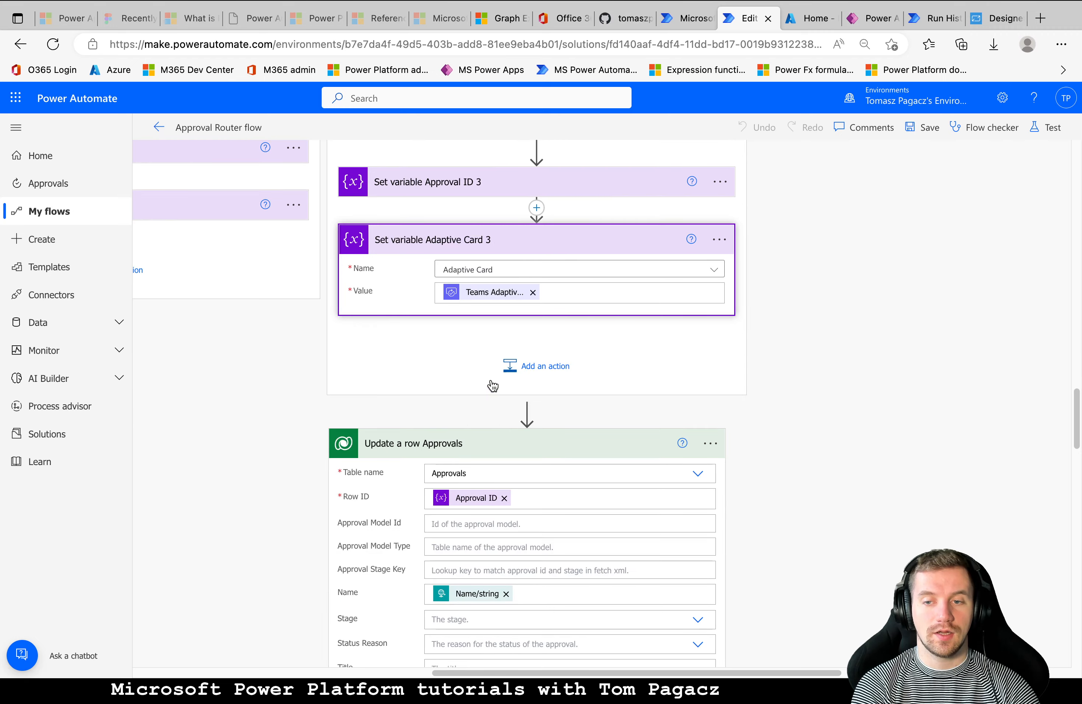
{"action": "scroll", "coordinate": [392, 399], "scroll_direction": "down", "scroll_amount": 20}
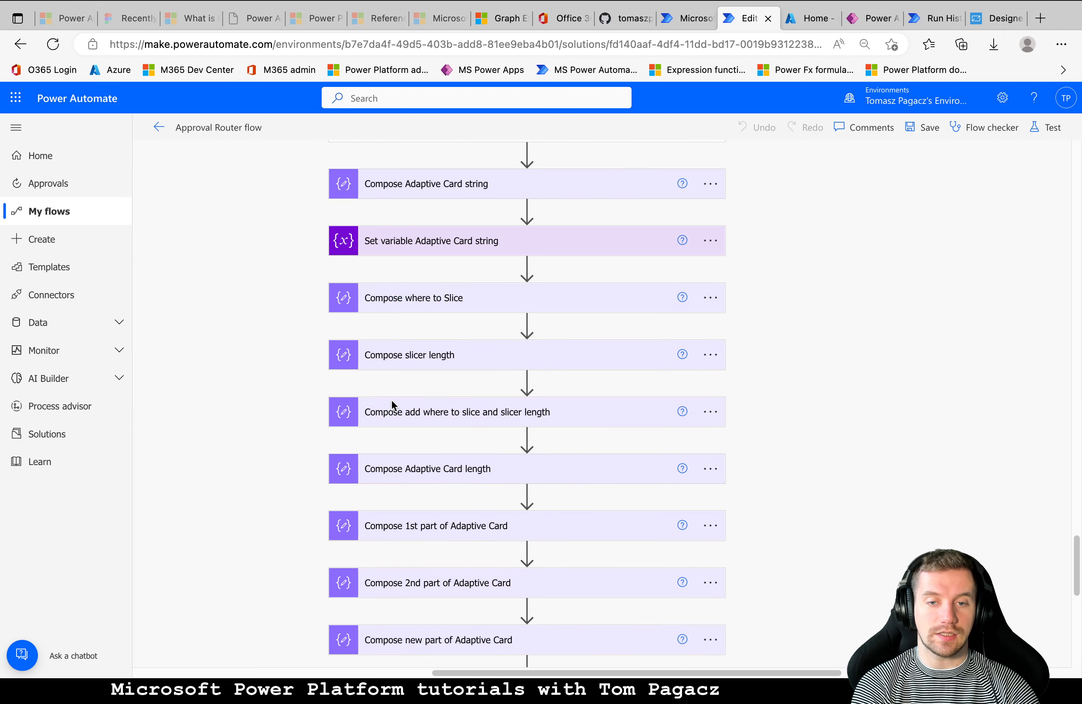
{"action": "scroll", "coordinate": [393, 404], "scroll_direction": "down", "scroll_amount": 2}
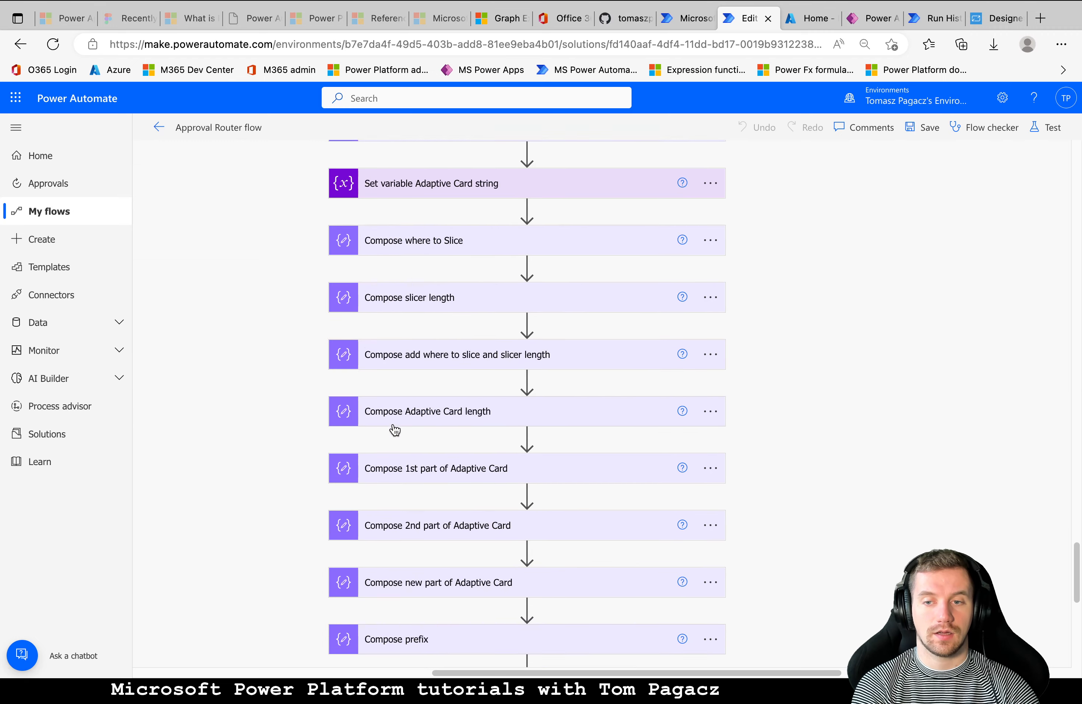
{"action": "scroll", "coordinate": [395, 429], "scroll_direction": "down", "scroll_amount": 3}
{"action": "scroll", "coordinate": [409, 444], "scroll_direction": "down", "scroll_amount": 1}
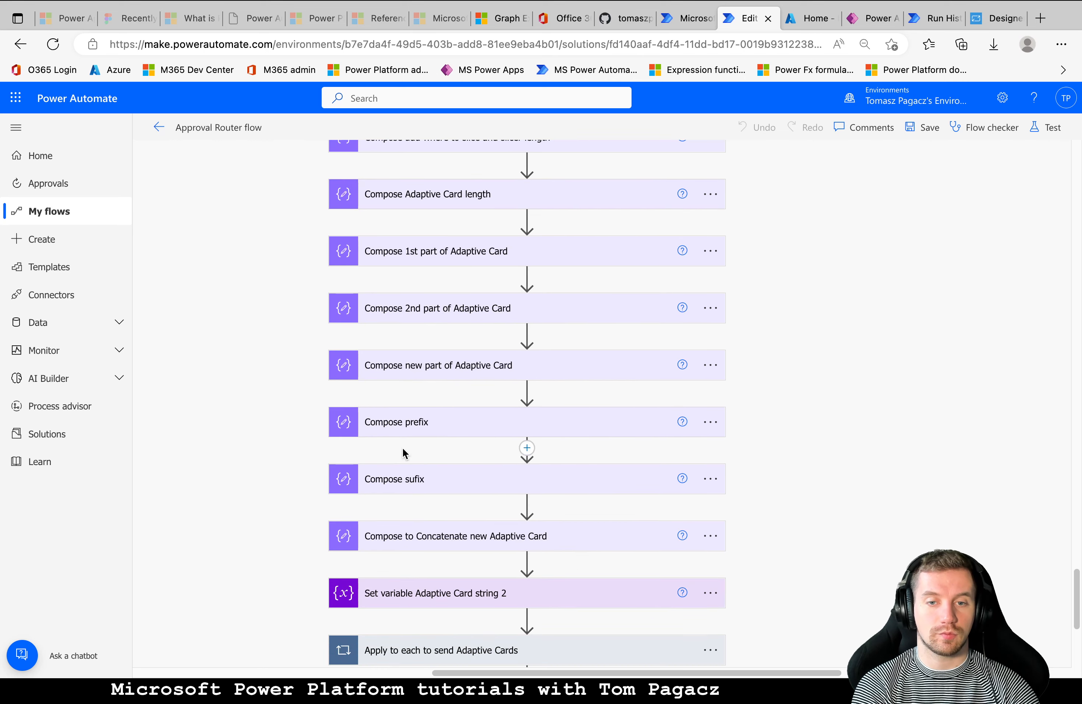
{"action": "left_click", "coordinate": [430, 375]}
- Expand Compose Adaptive Card string, Set variable Adaptive Card string and Compose where to Slice, and inspect their input expressions
{"action": "scroll", "coordinate": [421, 399], "scroll_direction": "up", "scroll_amount": 10}
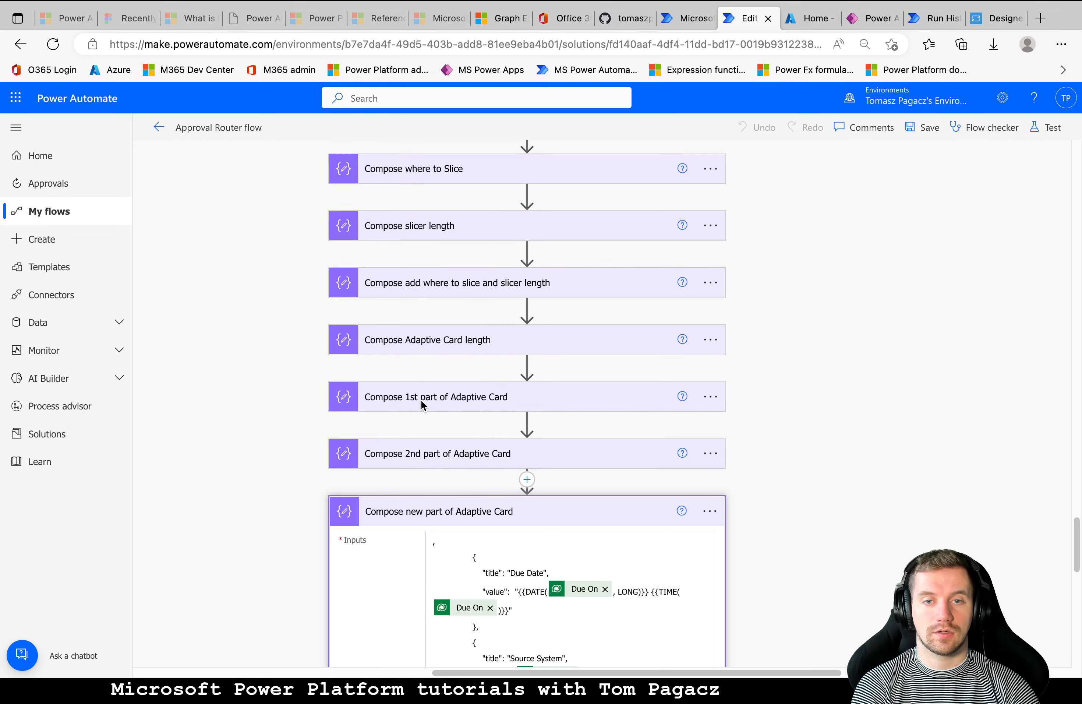
{"action": "left_click", "coordinate": [417, 267]}
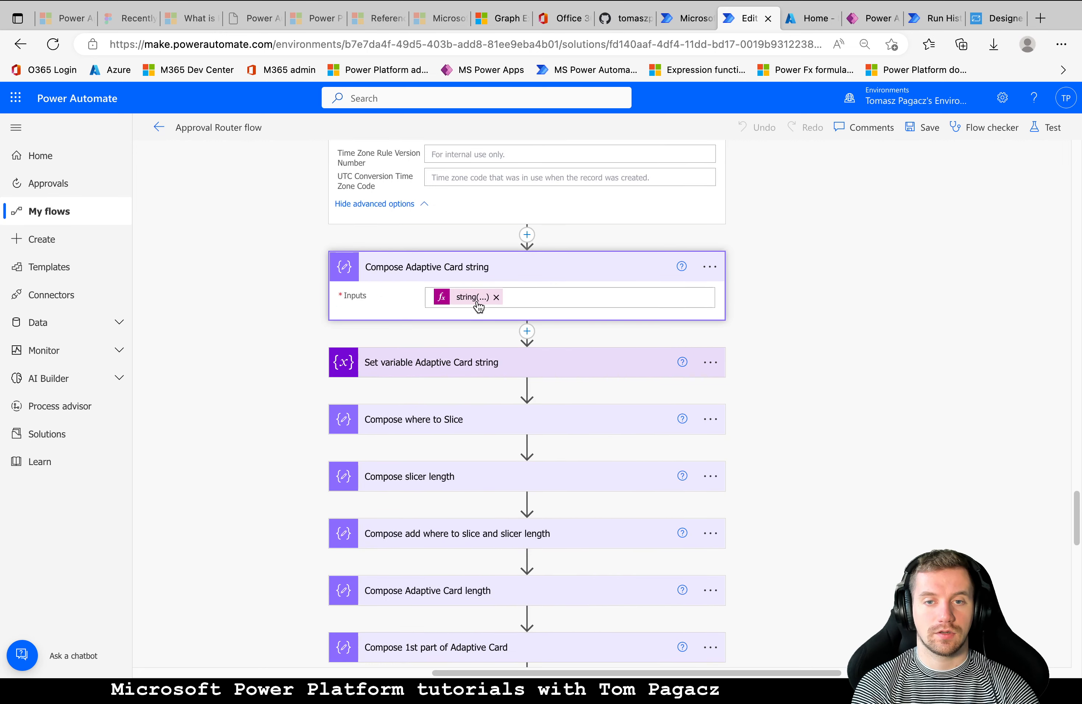
{"action": "left_click", "coordinate": [453, 375]}
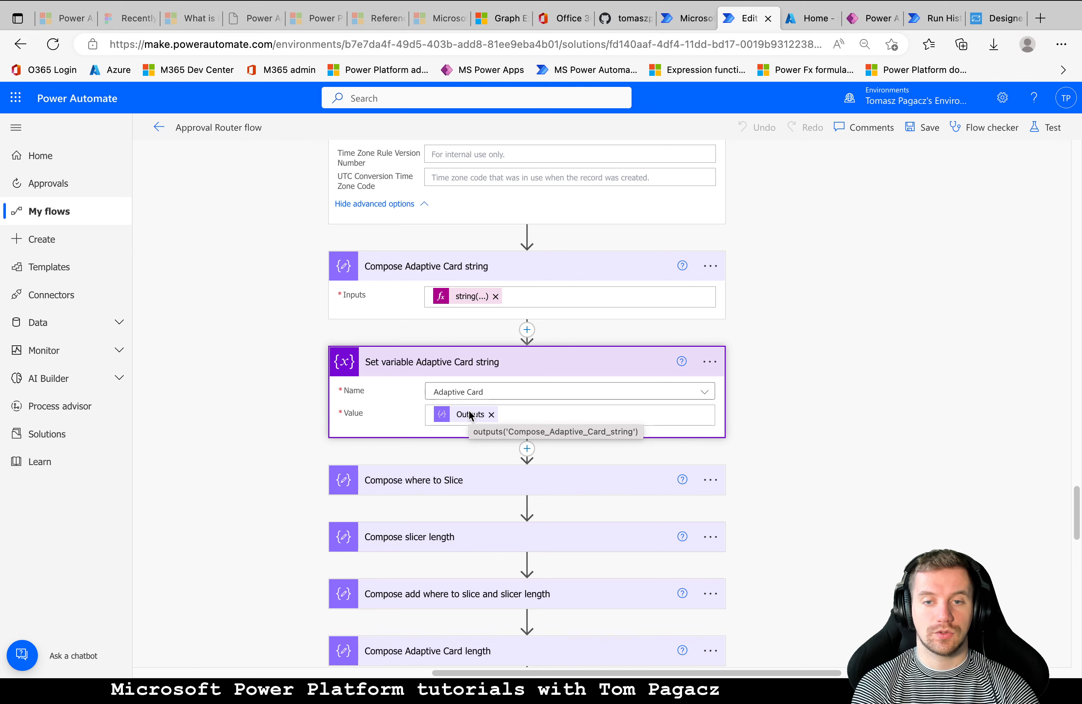
{"action": "scroll", "coordinate": [460, 436], "scroll_direction": "down", "scroll_amount": 1}
{"action": "left_click", "coordinate": [462, 450]}
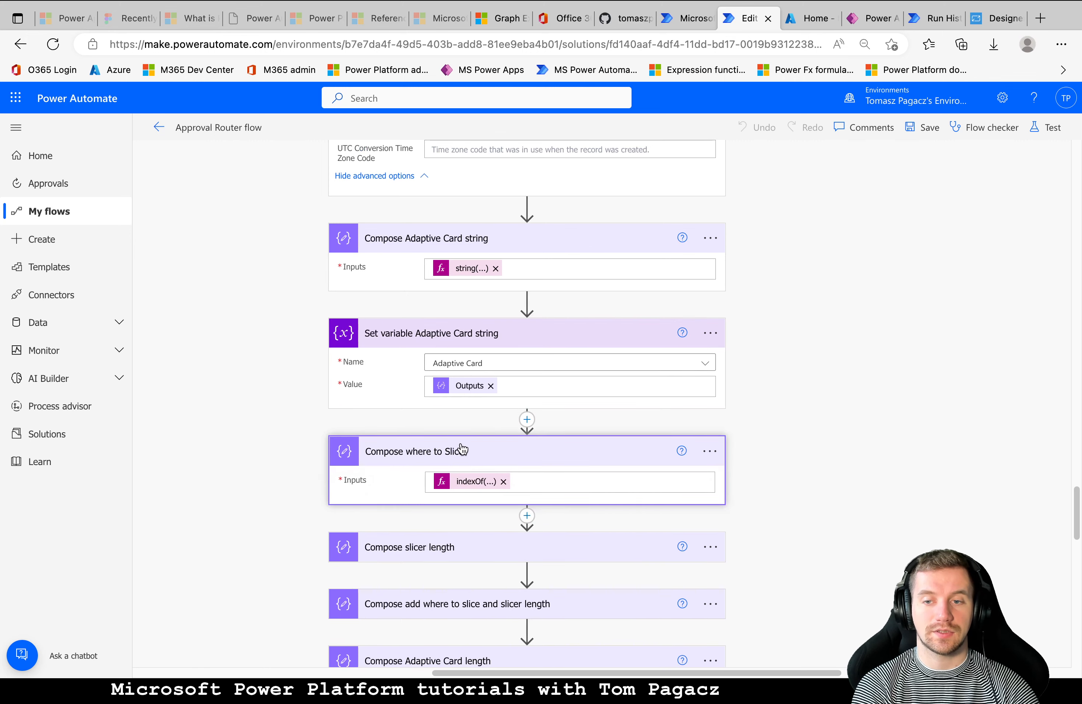
{"action": "scroll", "coordinate": [459, 436], "scroll_direction": "down", "scroll_amount": 4}
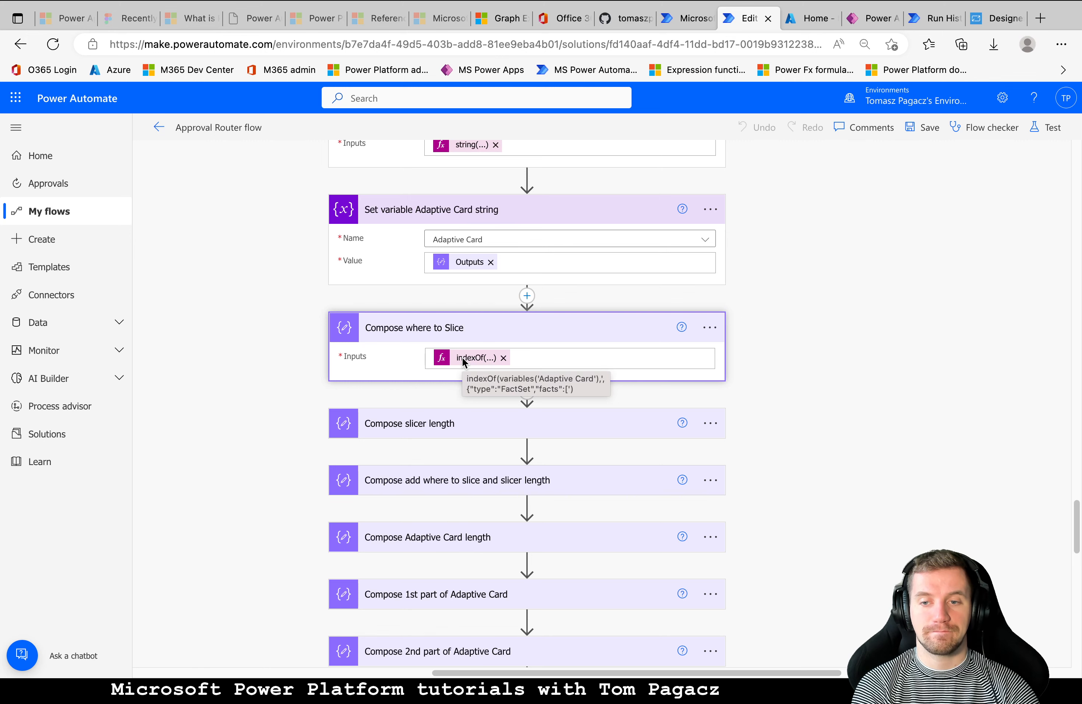
- Expand Compose slicer length, Compose add where to slice and slicer length, and Compose Adaptive Card length to review their expressions
{"action": "left_click", "coordinate": [464, 434]}
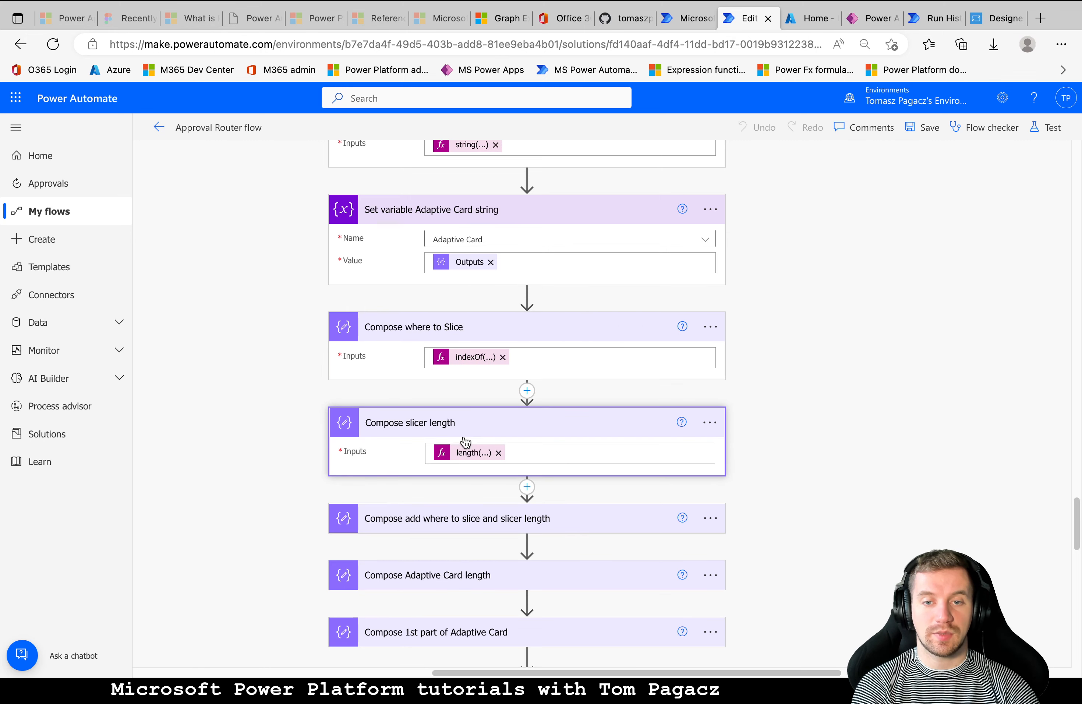
{"action": "scroll", "coordinate": [466, 439], "scroll_direction": "down", "scroll_amount": 3}
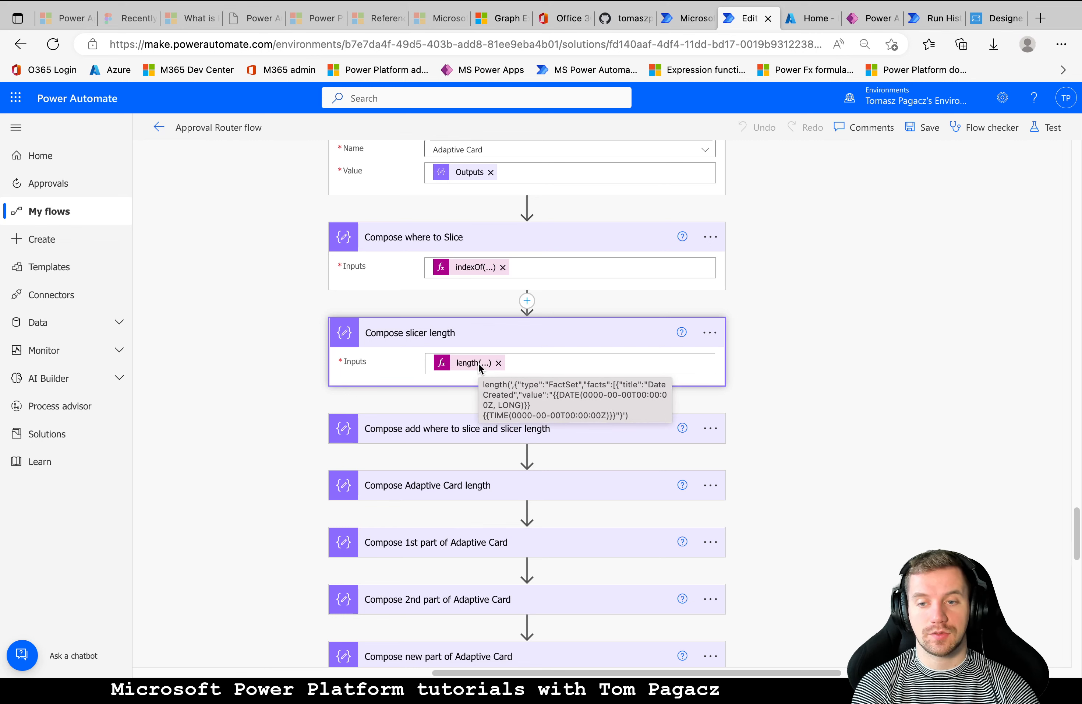
{"action": "left_click", "coordinate": [470, 442]}
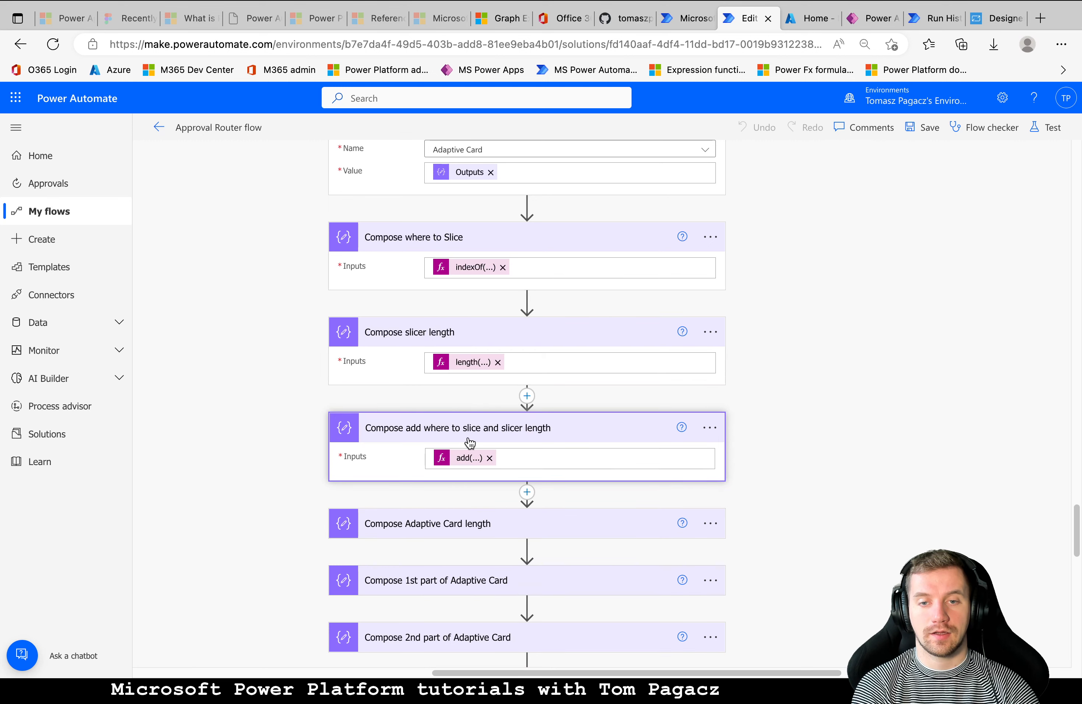
{"action": "scroll", "coordinate": [471, 425], "scroll_direction": "down", "scroll_amount": 1}
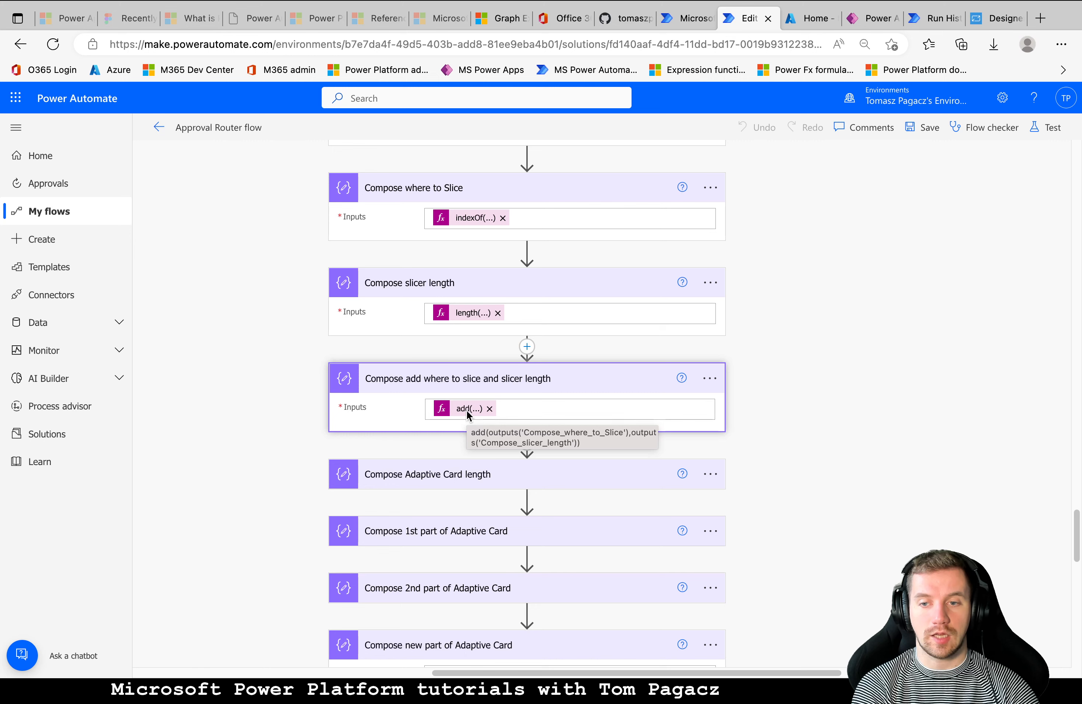
{"action": "left_click", "coordinate": [471, 473]}
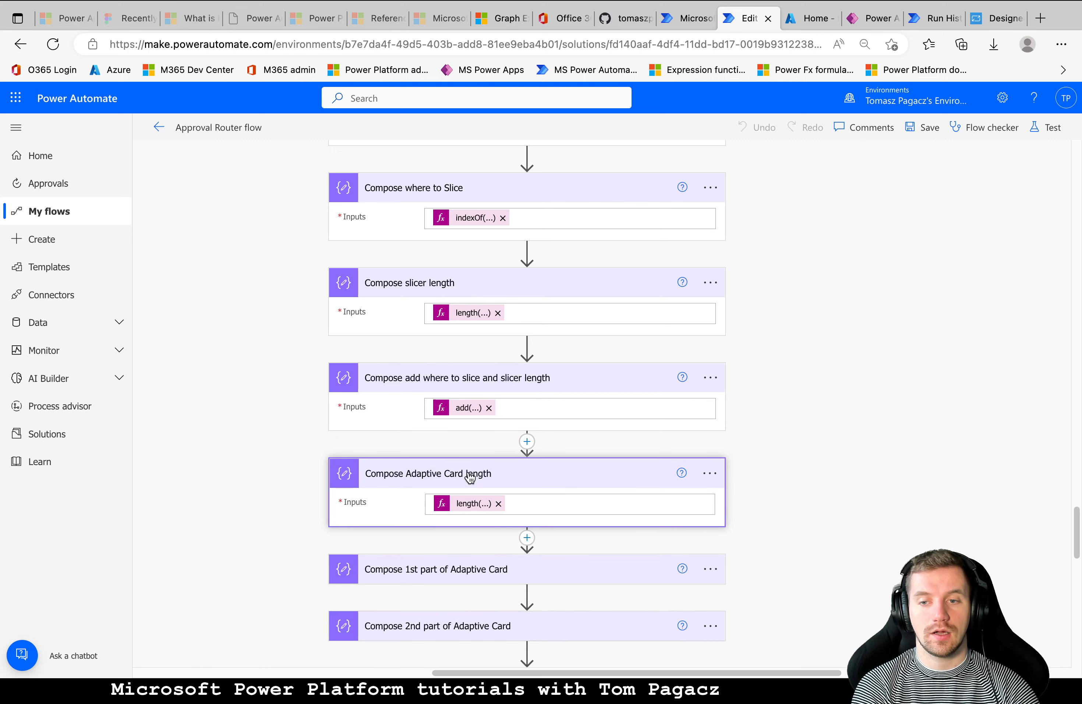
{"action": "scroll", "coordinate": [471, 476], "scroll_direction": "down", "scroll_amount": 3}
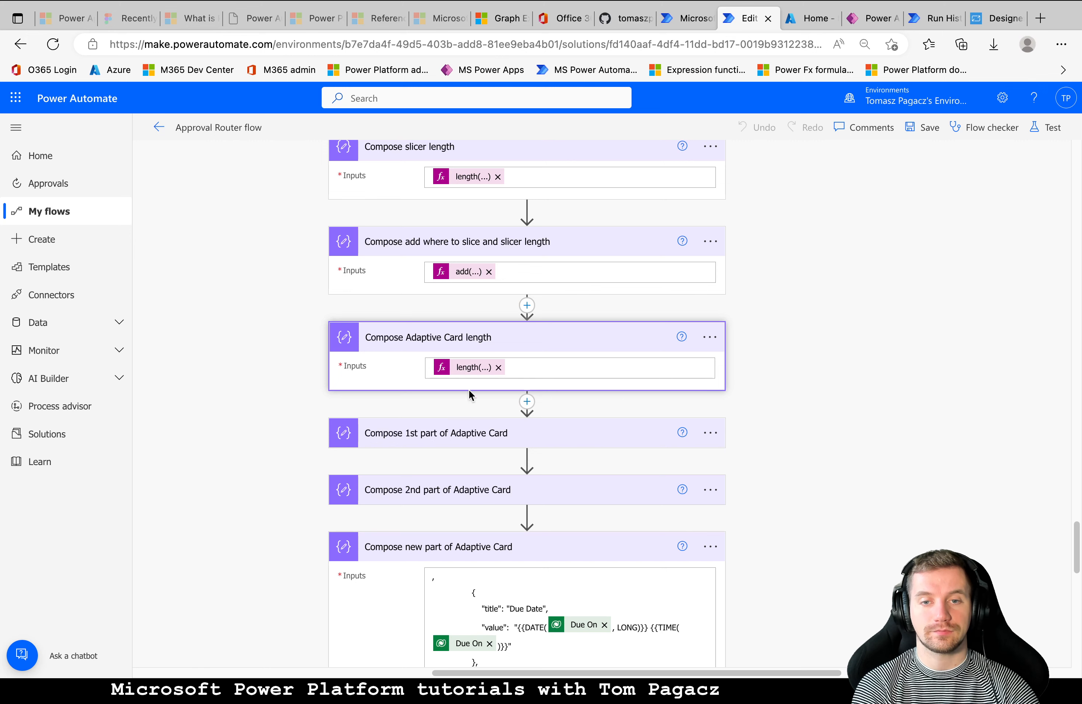
- Expand the Compose actions for the 1st and 2nd parts of the Adaptive Card and inspect their slice expressions
{"action": "left_click", "coordinate": [469, 439]}
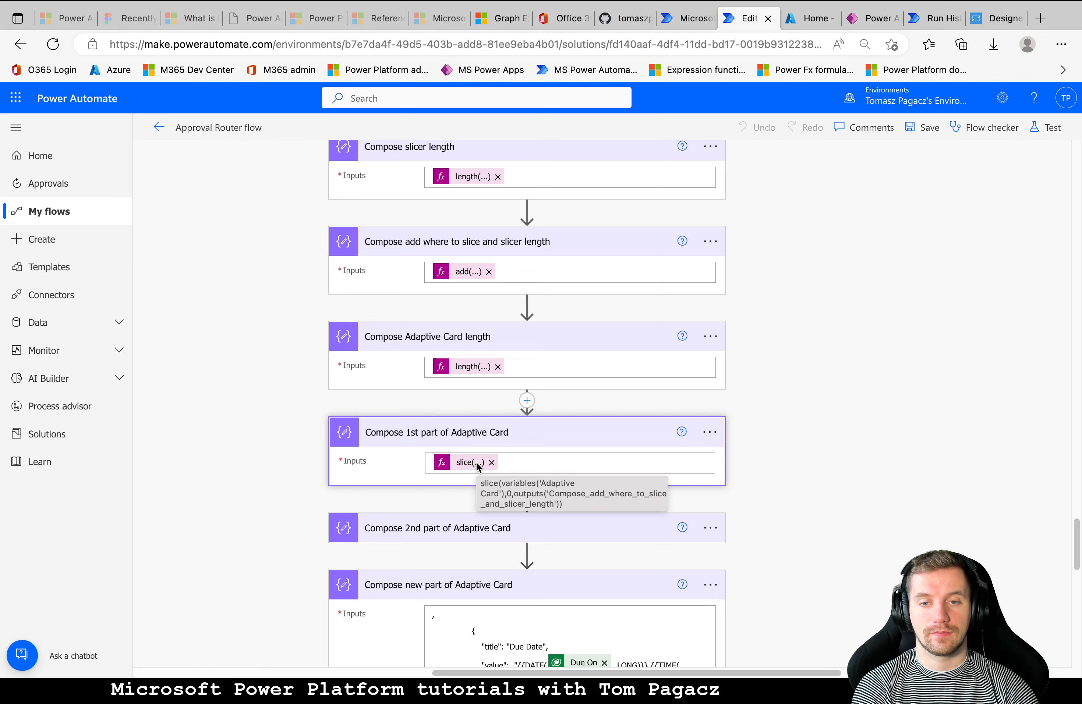
{"action": "scroll", "coordinate": [476, 462], "scroll_direction": "down", "scroll_amount": 2}
{"action": "left_click", "coordinate": [475, 456]}
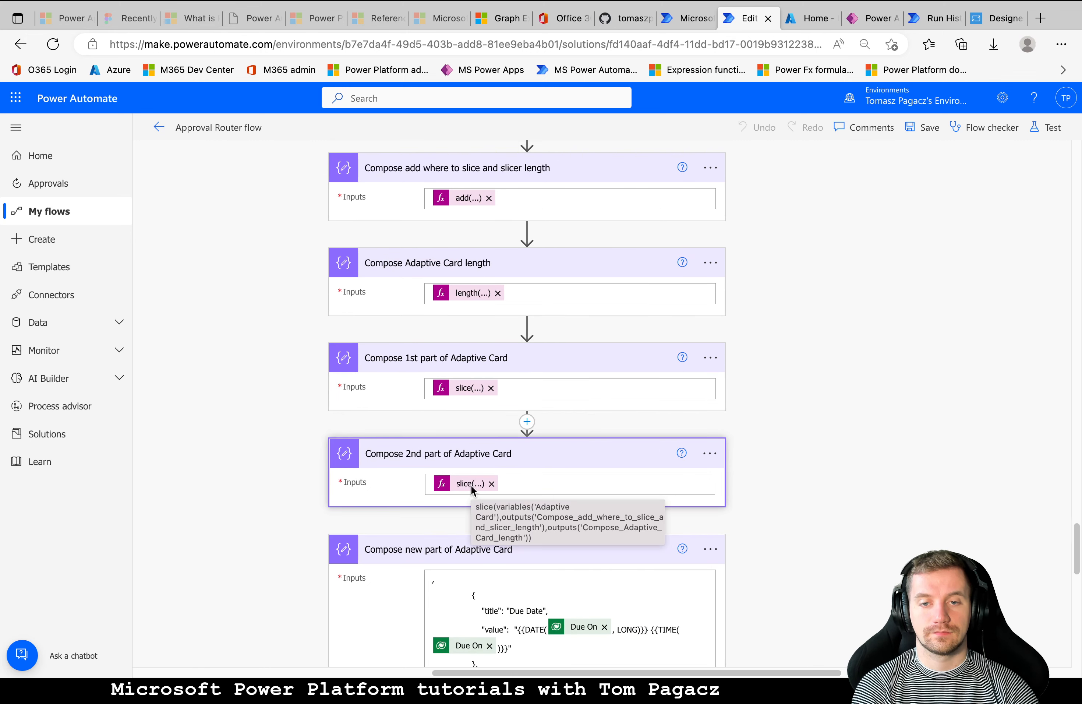
- Review the added fact entries in Compose new part of Adaptive Card, from Due Date through Tags
{"action": "scroll", "coordinate": [471, 485], "scroll_direction": "down", "scroll_amount": 10}
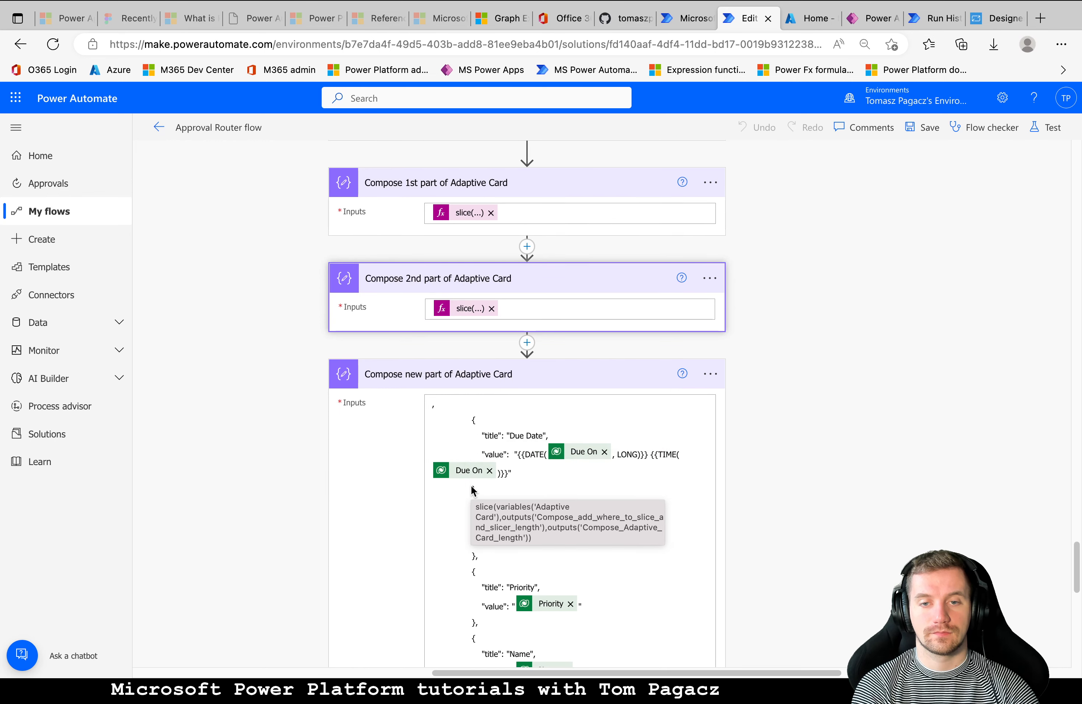
{"action": "scroll", "coordinate": [470, 484], "scroll_direction": "up", "scroll_amount": 1}
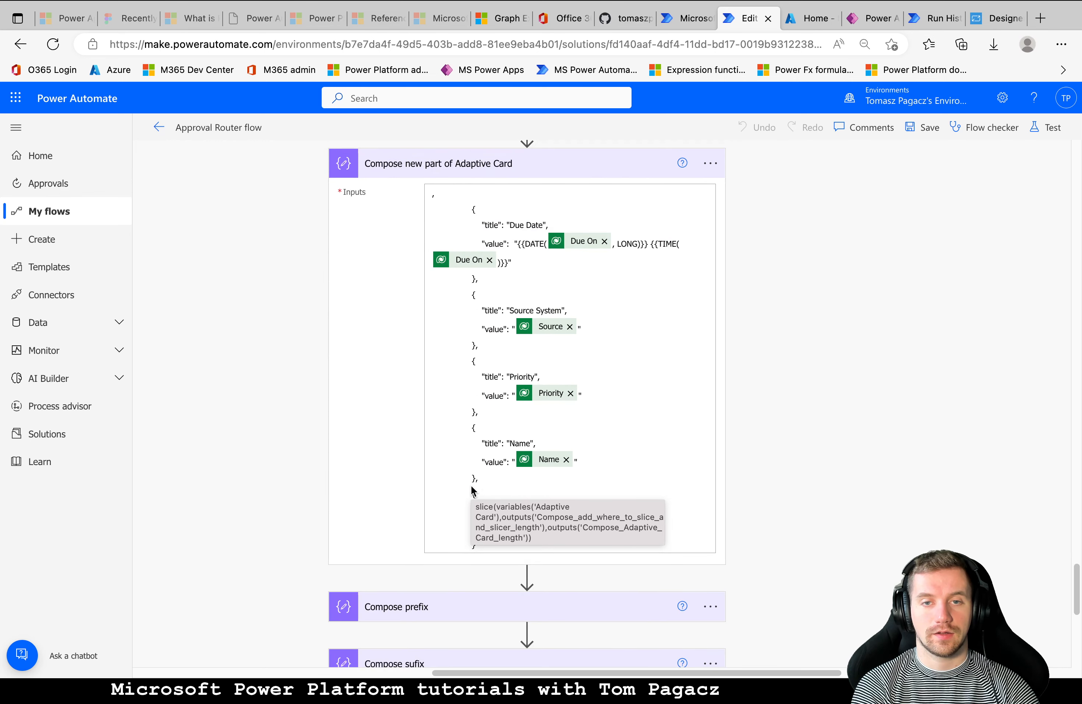
{"action": "left_click", "coordinate": [558, 310]}
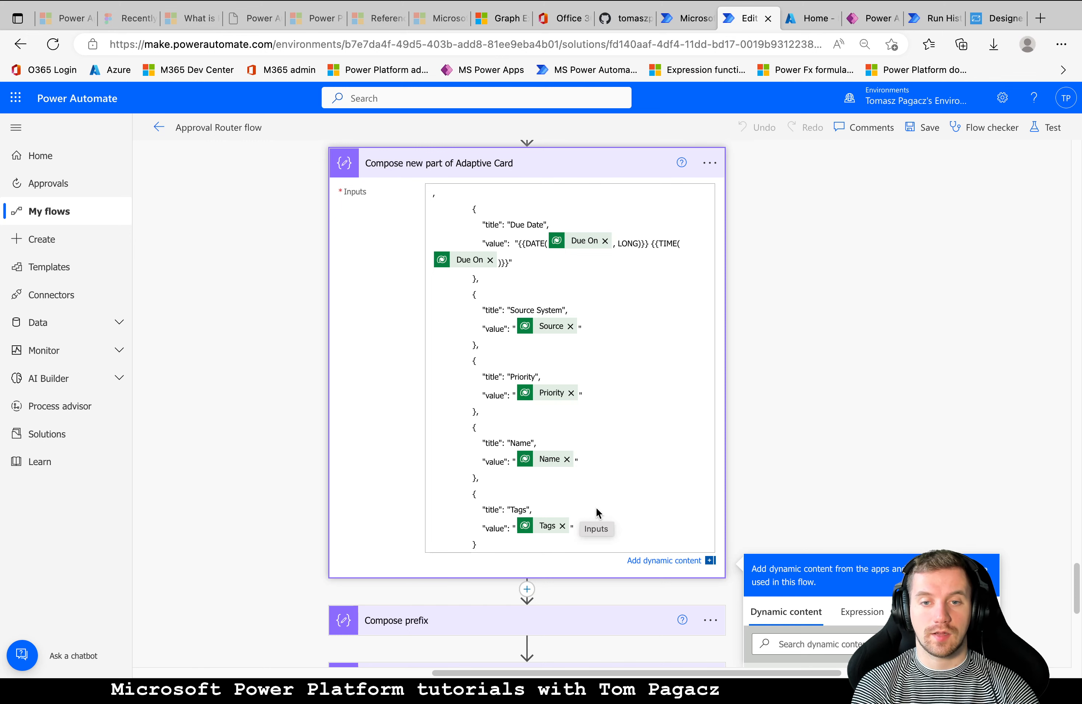
- Expand Compose to Concatenate new Adaptive Card and Set variable Adaptive Card string 2 to review how the card is reassembled
{"action": "scroll", "coordinate": [596, 520], "scroll_direction": "down", "scroll_amount": 3}
{"action": "scroll", "coordinate": [597, 526], "scroll_direction": "down", "scroll_amount": 4}
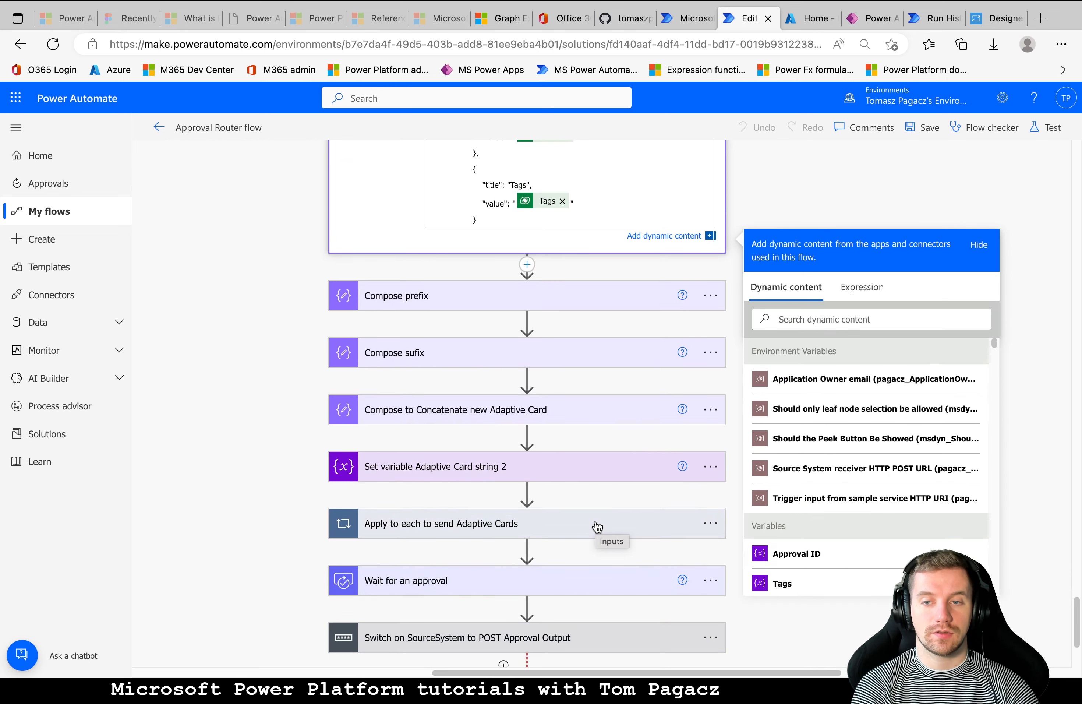
{"action": "left_click", "coordinate": [580, 410]}
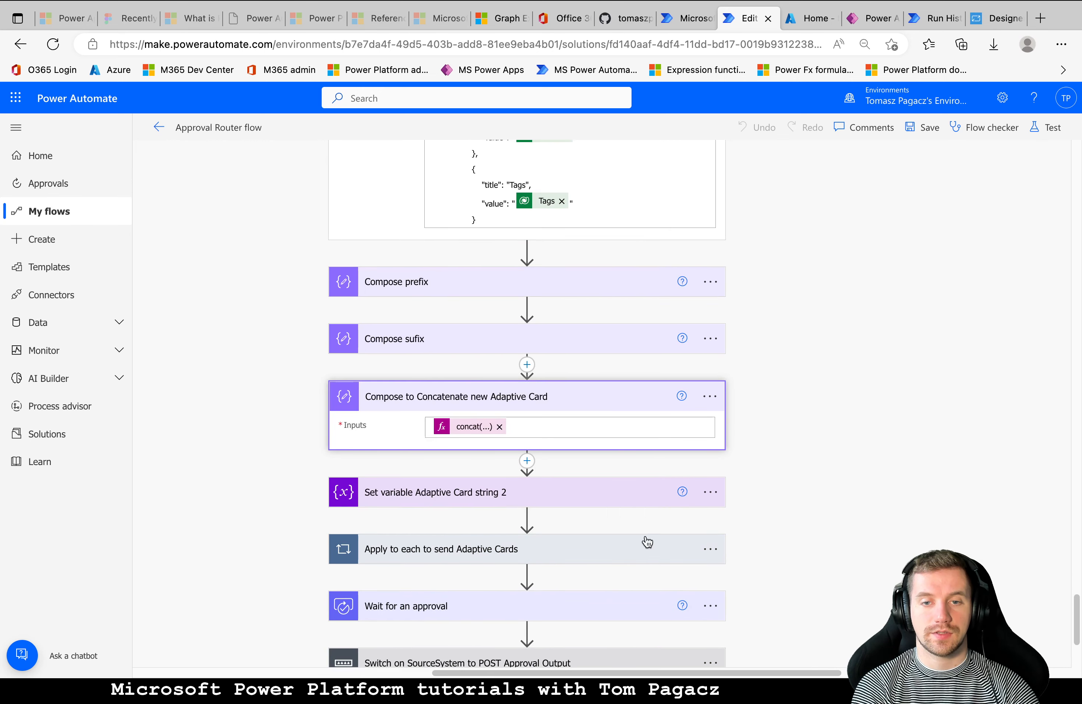
{"action": "left_click", "coordinate": [600, 501]}
{"action": "scroll", "coordinate": [601, 505], "scroll_direction": "down", "scroll_amount": 2}
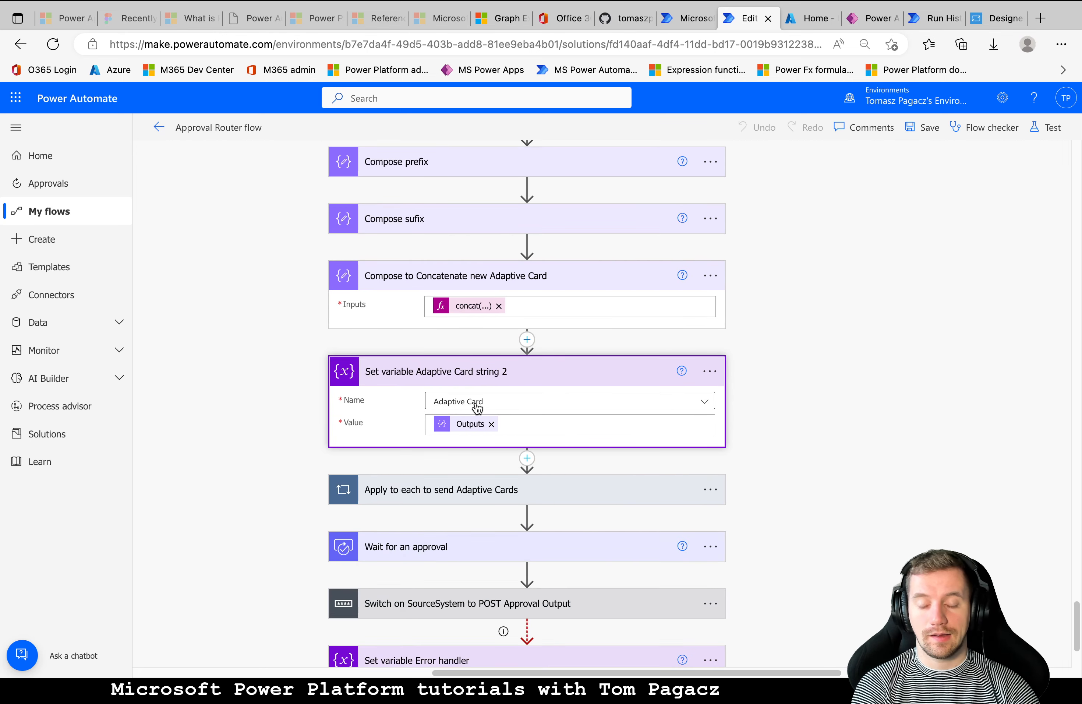
{"action": "scroll", "coordinate": [551, 422], "scroll_direction": "down", "scroll_amount": 1}
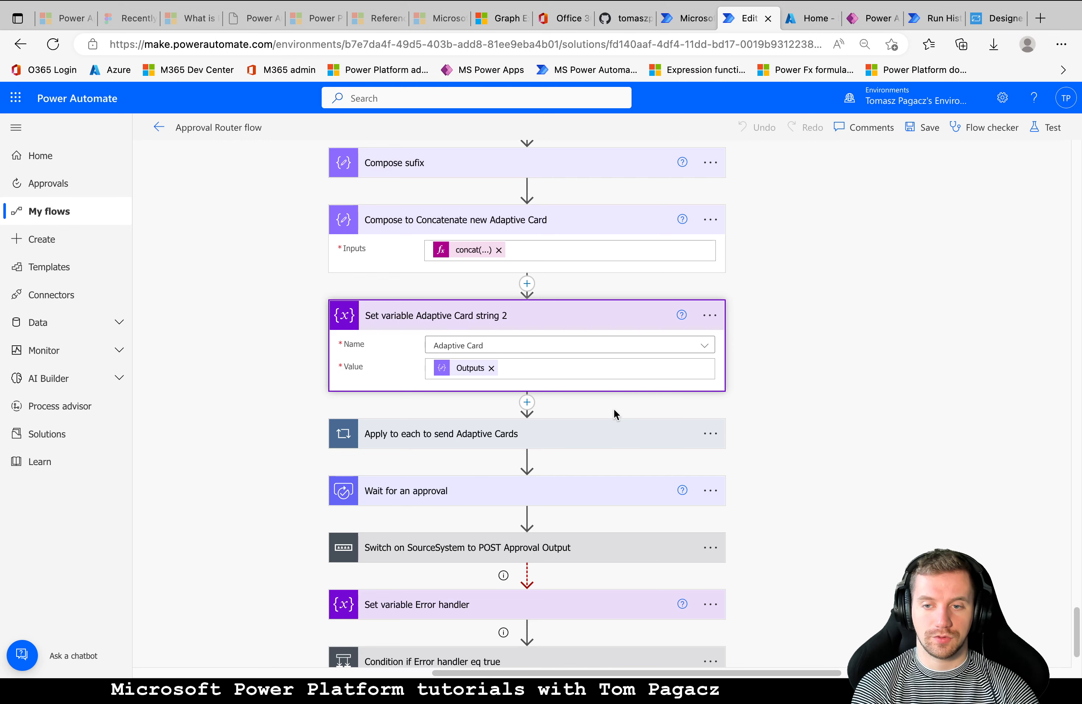
- Expand Apply to each to send Adaptive Cards and review the settings of its Post adaptive card in a chat or channel action
{"action": "left_click", "coordinate": [594, 434]}
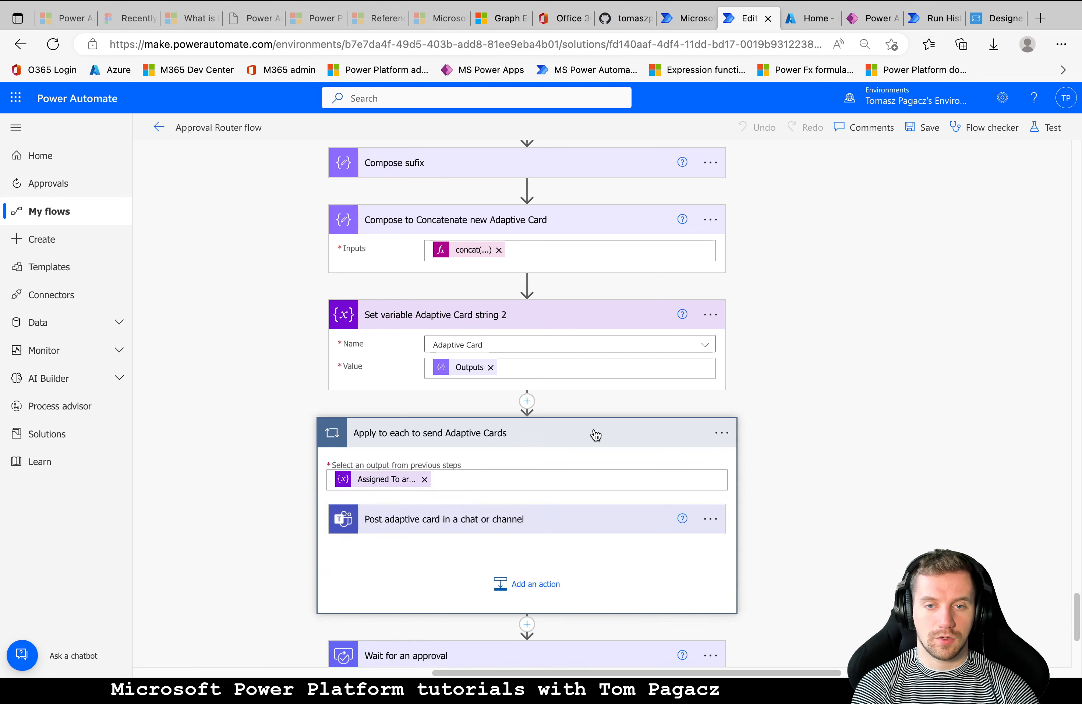
{"action": "left_click", "coordinate": [583, 517]}
{"action": "scroll", "coordinate": [583, 516], "scroll_direction": "down", "scroll_amount": 4}
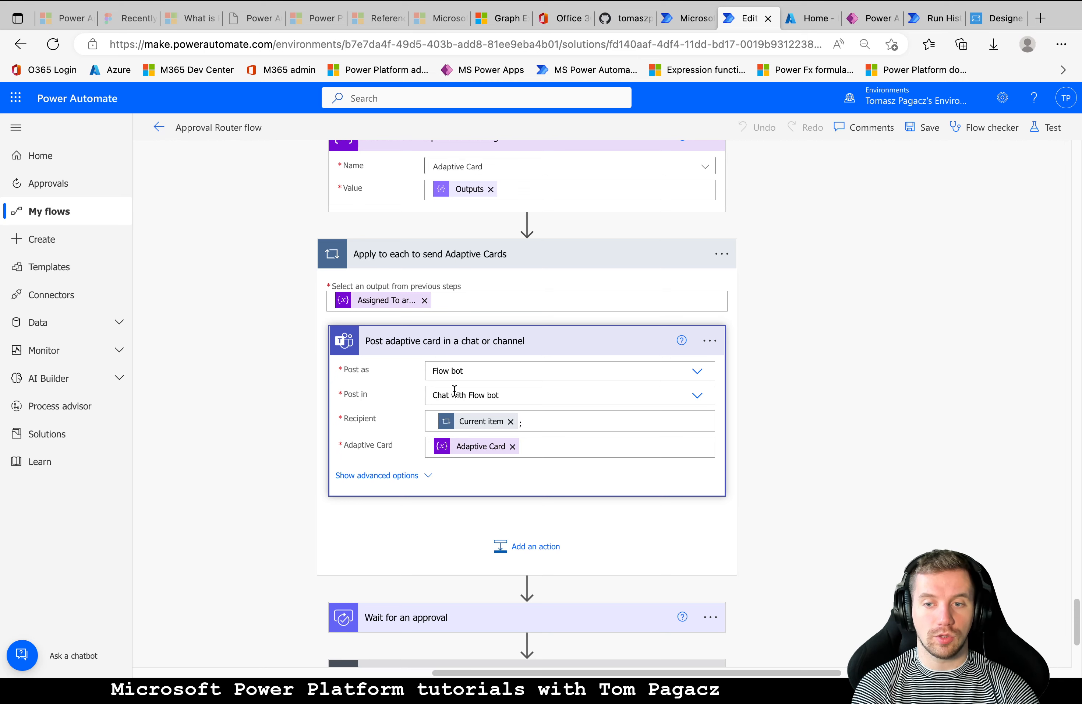
- View the approval cards in the Power Automate chat in Microsoft Teams, and return to the flow's Wait for an approval action
{"action": "key", "text": "ctrl+Right"}
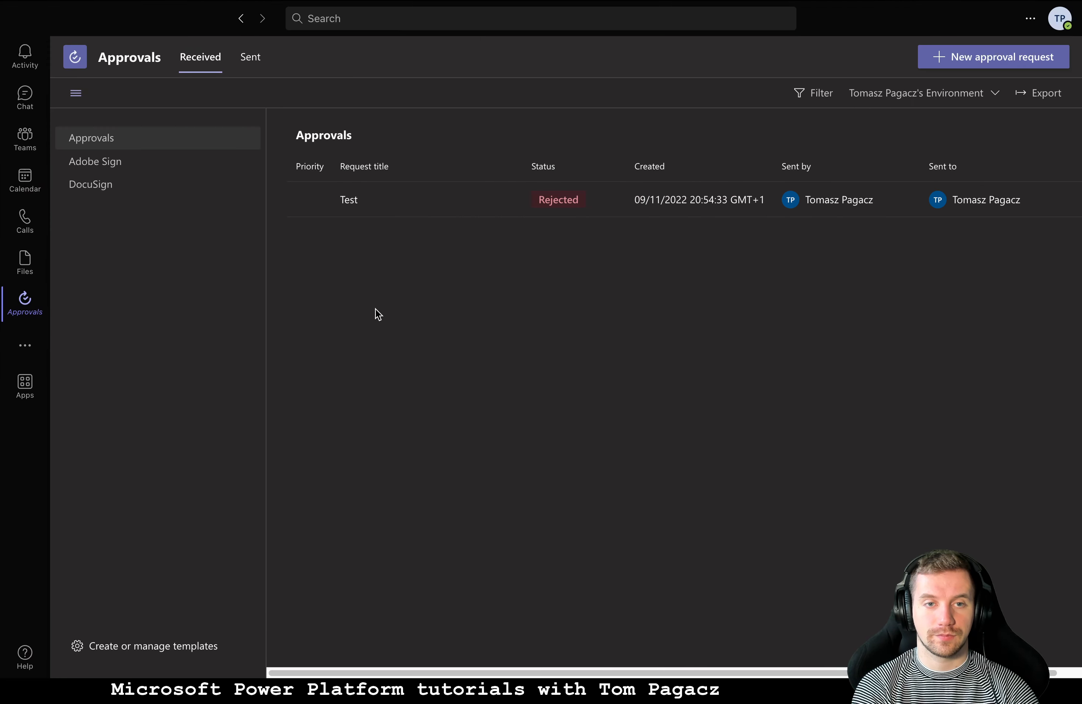
{"action": "left_click", "coordinate": [31, 100]}
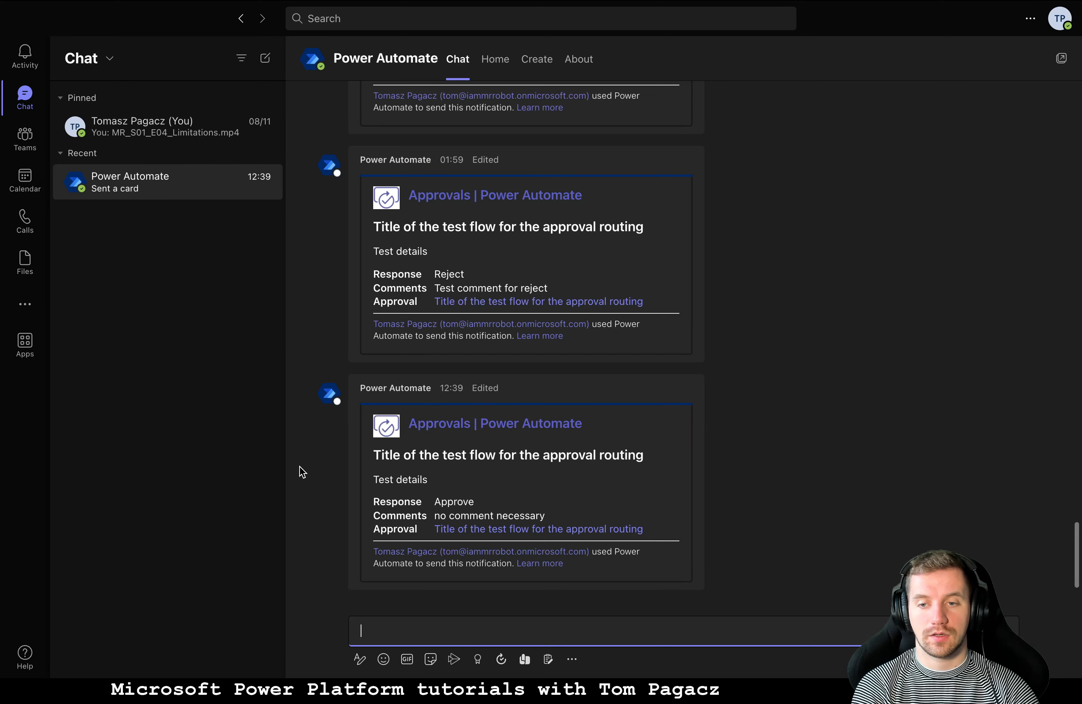
{"action": "key", "text": "ctrl+Left"}
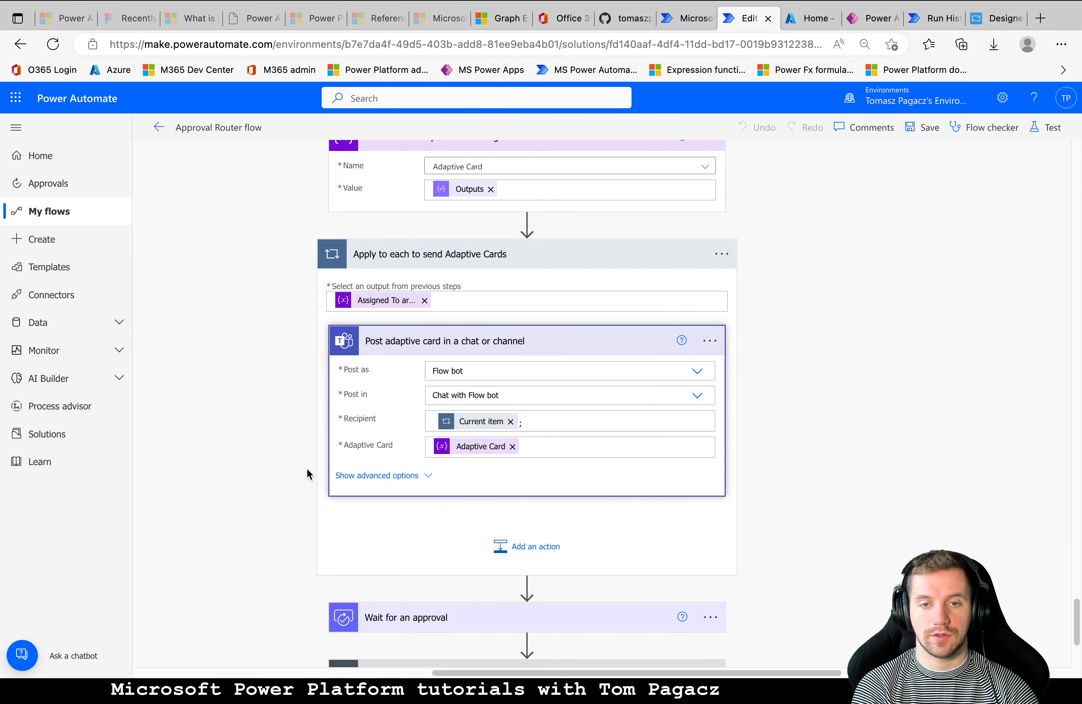
{"action": "scroll", "coordinate": [304, 472], "scroll_direction": "down", "scroll_amount": 1}
{"action": "scroll", "coordinate": [303, 471], "scroll_direction": "down", "scroll_amount": 3}
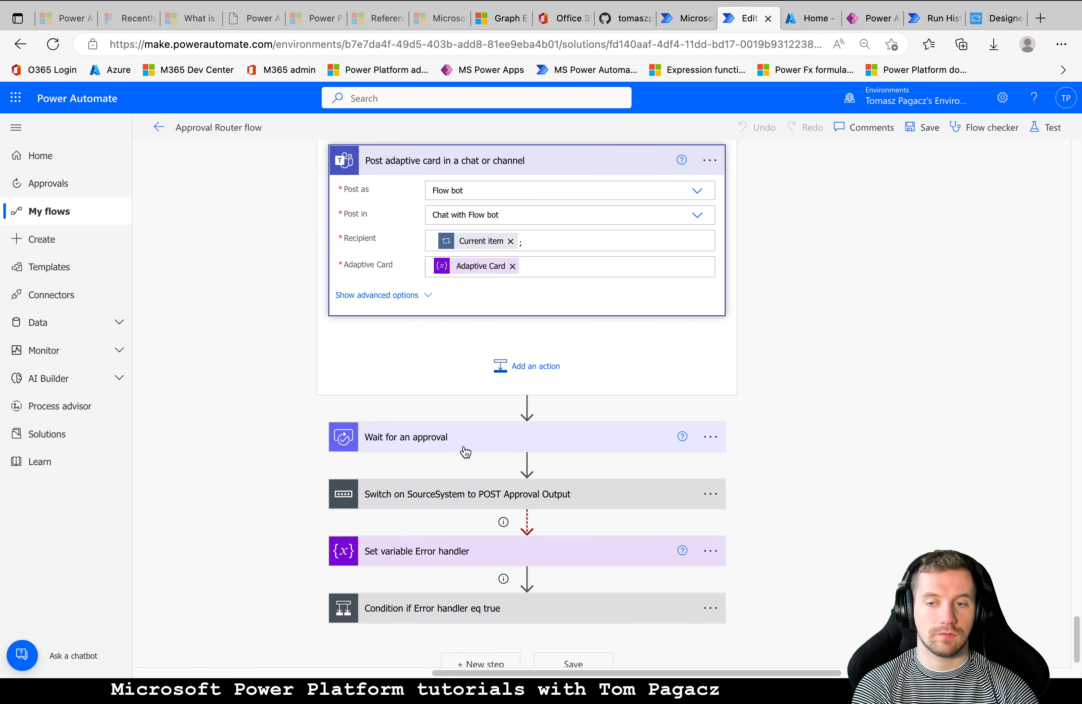
- Expand Switch on SourceSystem to POST Approval Output and review its SourceSystem1 case with the HTTP action
{"action": "scroll", "coordinate": [455, 470], "scroll_direction": "down", "scroll_amount": 1}
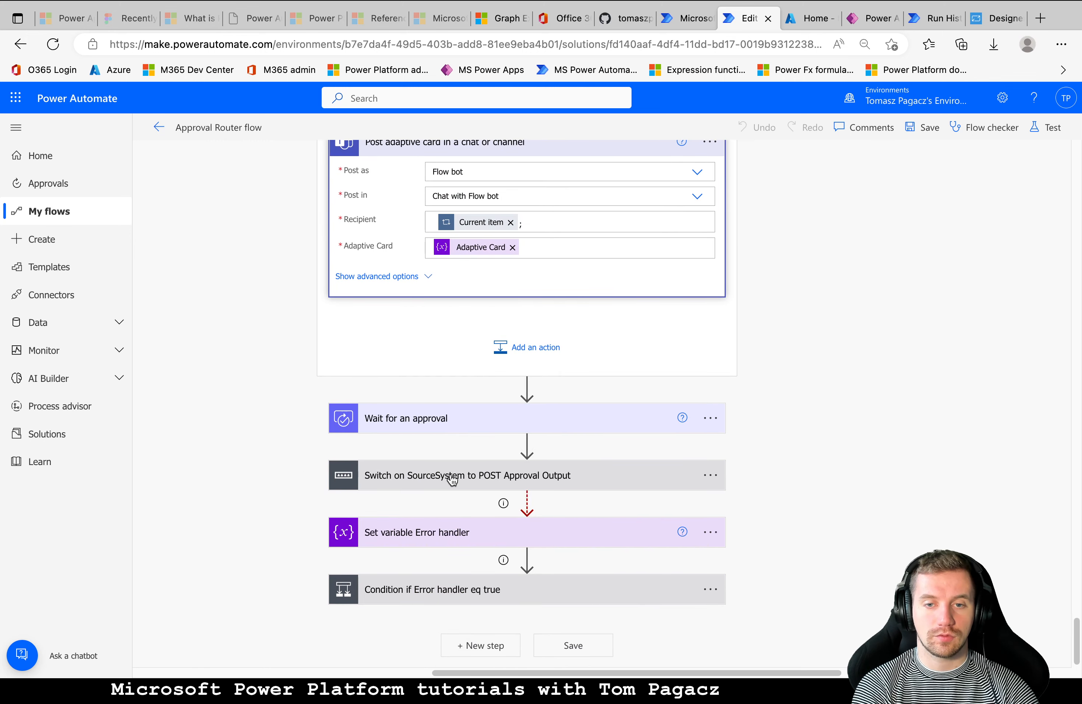
{"action": "left_click", "coordinate": [453, 479]}
{"action": "scroll", "coordinate": [452, 479], "scroll_direction": "down", "scroll_amount": 2}
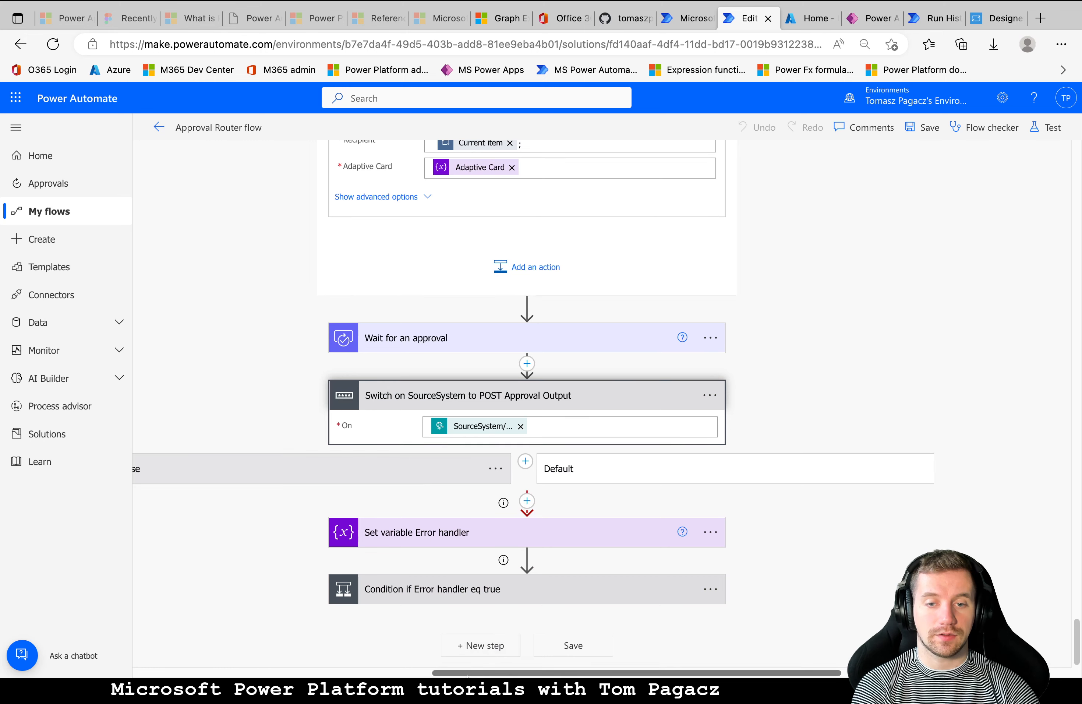
{"action": "mouse_move", "coordinate": [464, 676]}
{"action": "left_click_drag", "start_coordinate": [504, 673], "coordinate": [437, 672]}
{"action": "left_click", "coordinate": [510, 470]}
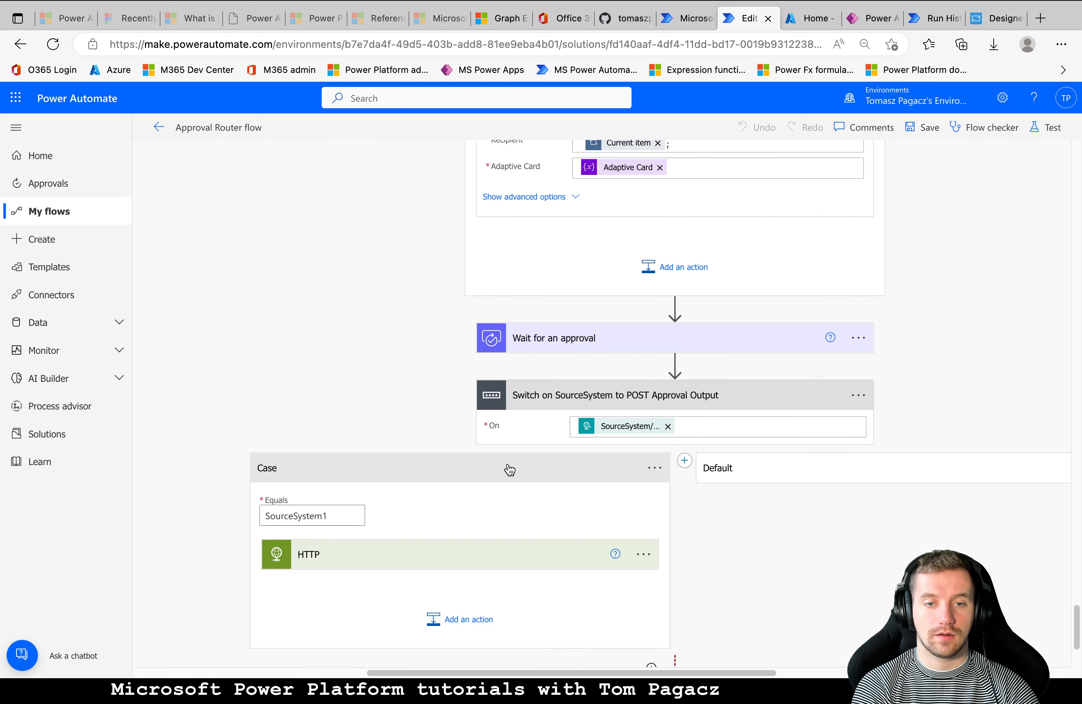
{"action": "scroll", "coordinate": [619, 477], "scroll_direction": "down", "scroll_amount": 1}
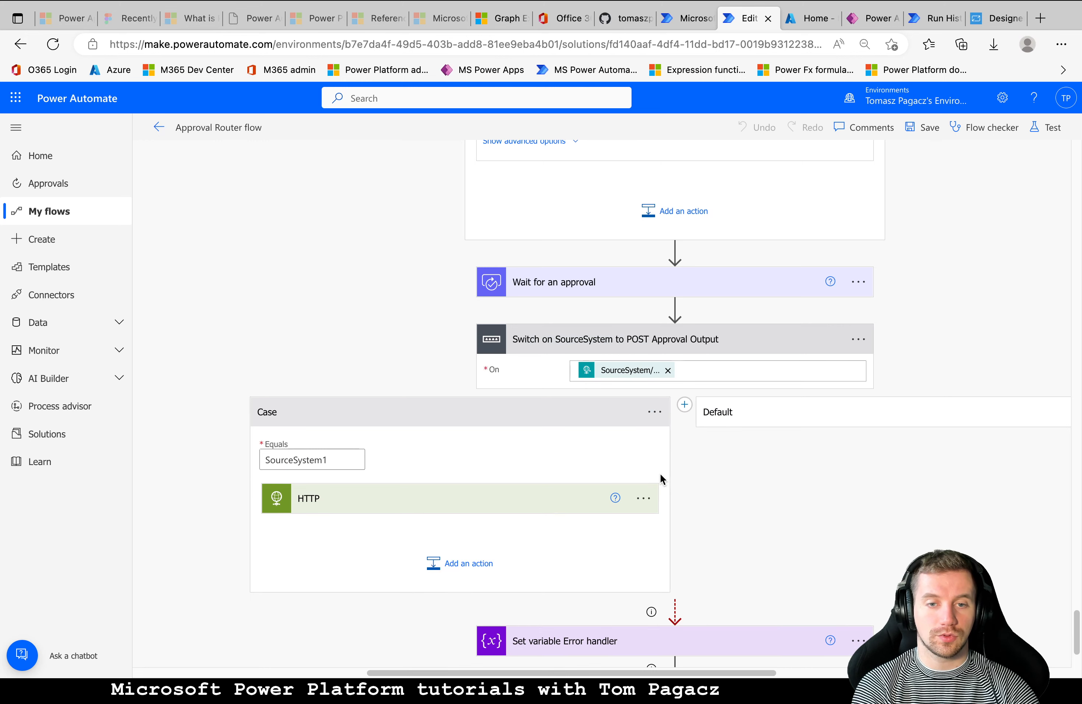
{"action": "scroll", "coordinate": [718, 505], "scroll_direction": "down", "scroll_amount": 2}
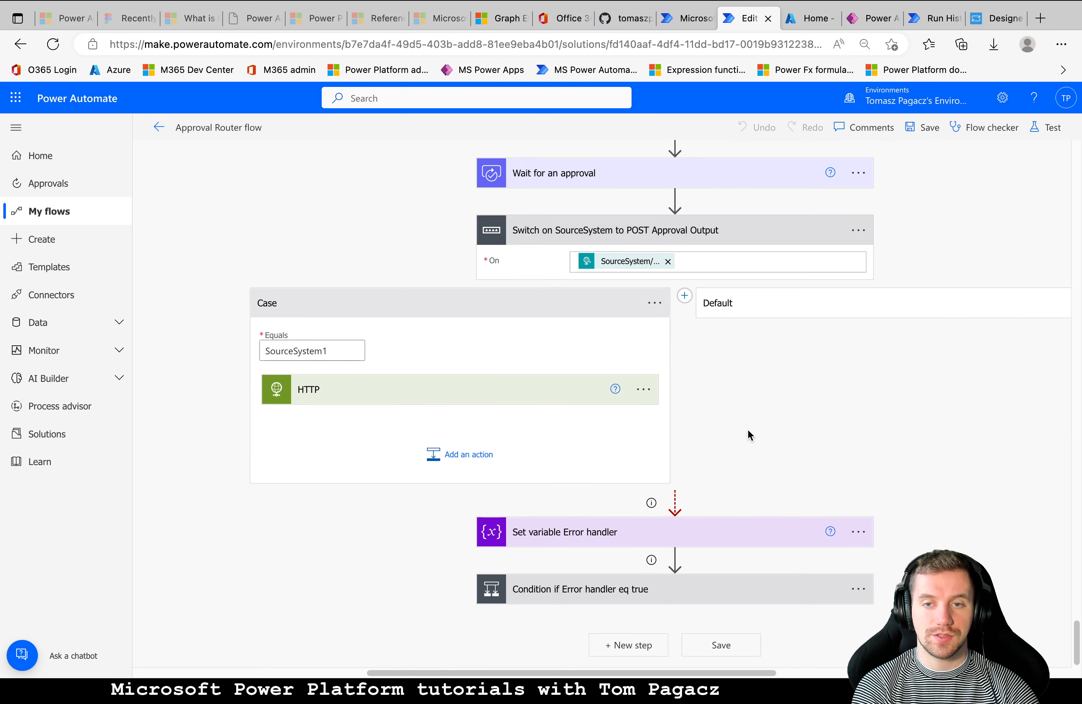
- Expand the switch's Default branch and review the recipient and message of Post message in a chat or channel 2
{"action": "left_click", "coordinate": [802, 311]}
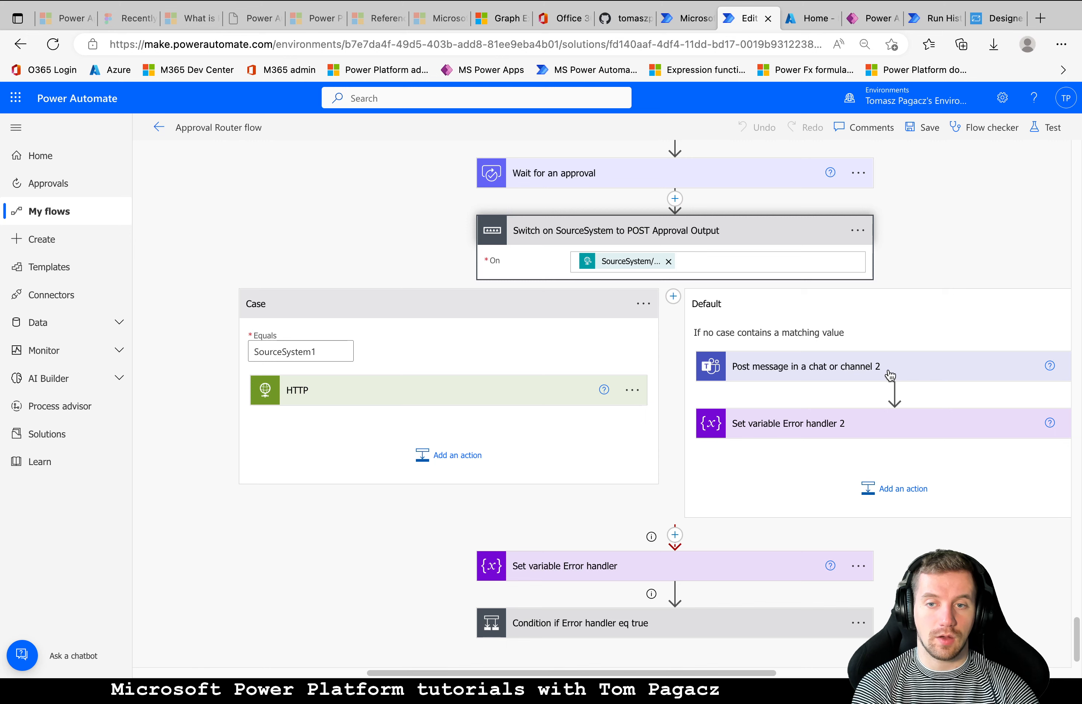
{"action": "left_click", "coordinate": [888, 371]}
{"action": "scroll", "coordinate": [831, 448], "scroll_direction": "down", "scroll_amount": 1}
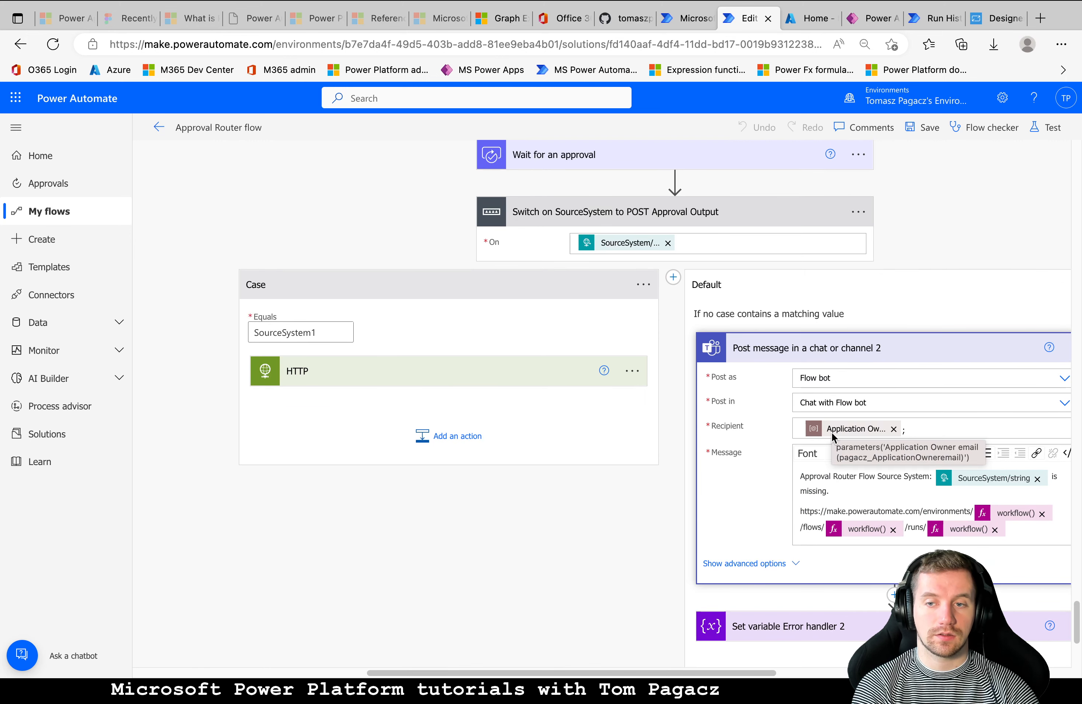
{"action": "scroll", "coordinate": [696, 505], "scroll_direction": "down", "scroll_amount": 1}
{"action": "scroll", "coordinate": [695, 499], "scroll_direction": "down", "scroll_amount": 5}
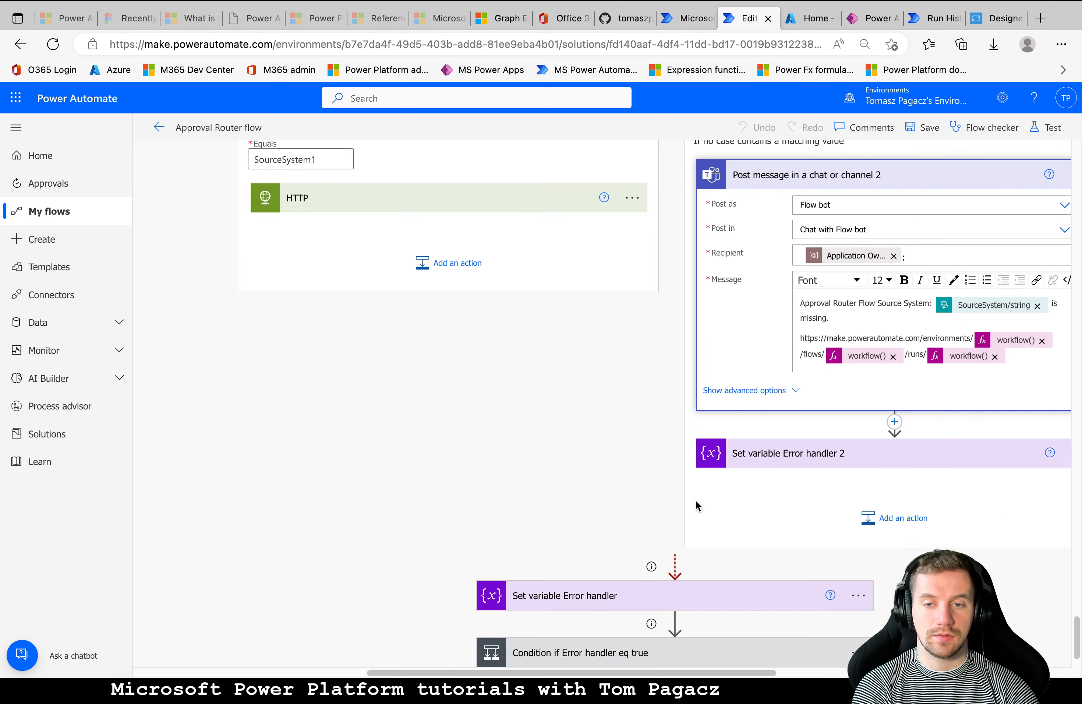
- Review the error handling: expand Set variable Error handler, the Error handler condition, and the message posted inside its Apply to each
{"action": "left_click", "coordinate": [623, 534]}
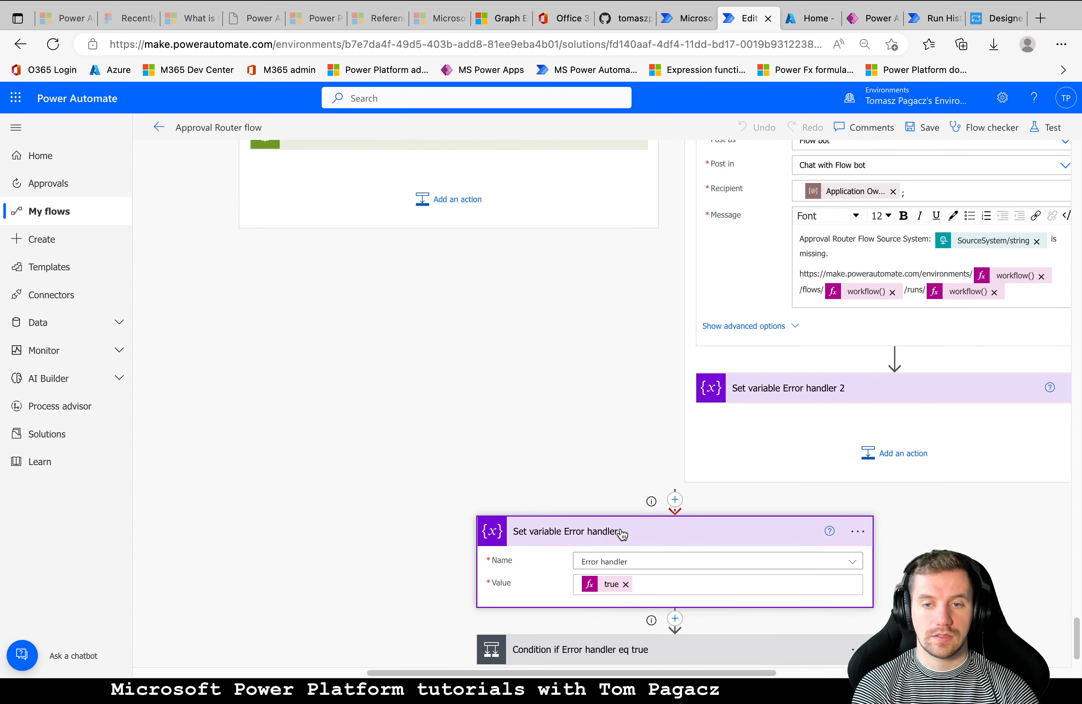
{"action": "scroll", "coordinate": [568, 508], "scroll_direction": "down", "scroll_amount": 2}
{"action": "left_click", "coordinate": [565, 590]}
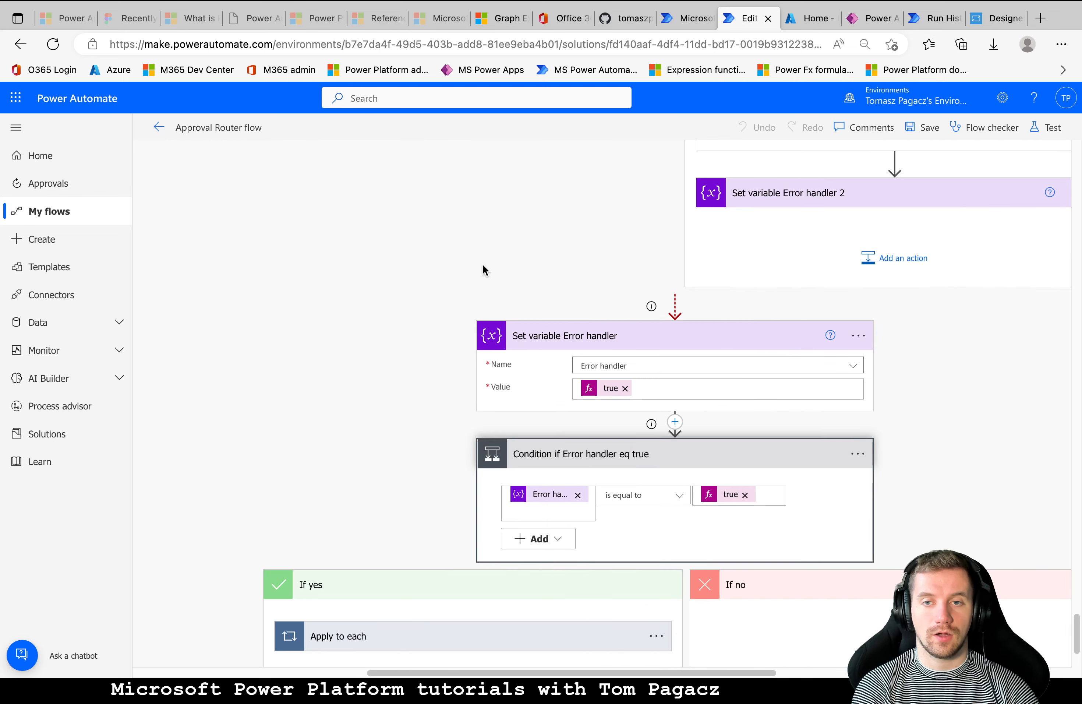
{"action": "scroll", "coordinate": [640, 324], "scroll_direction": "down", "scroll_amount": 3}
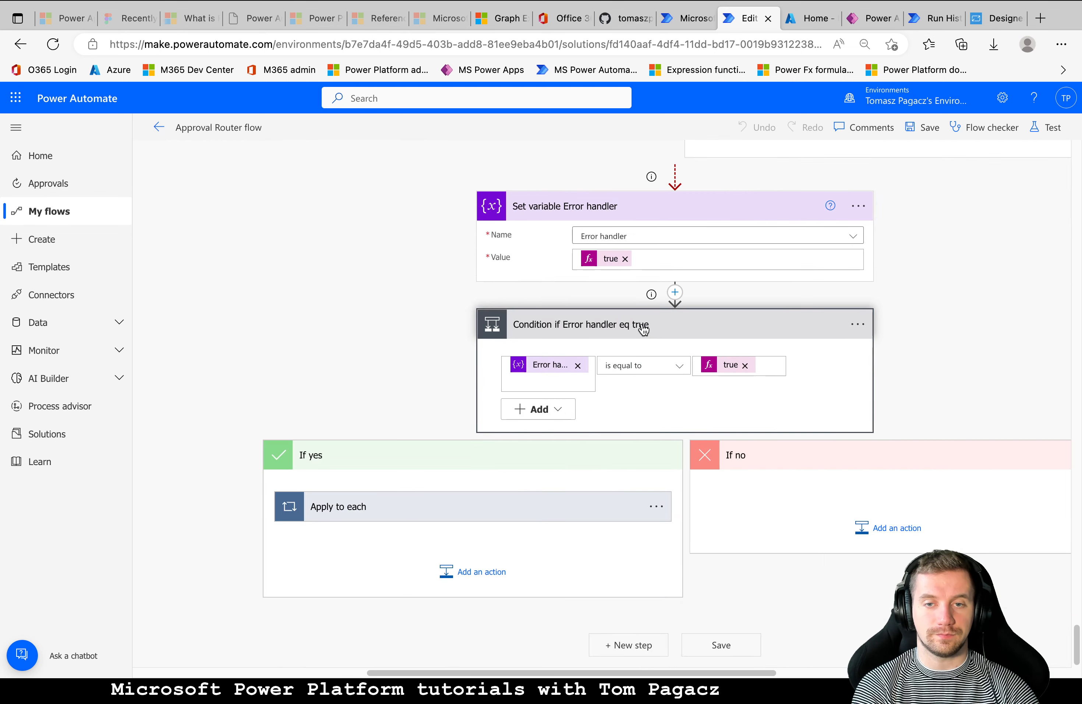
{"action": "left_click", "coordinate": [519, 509]}
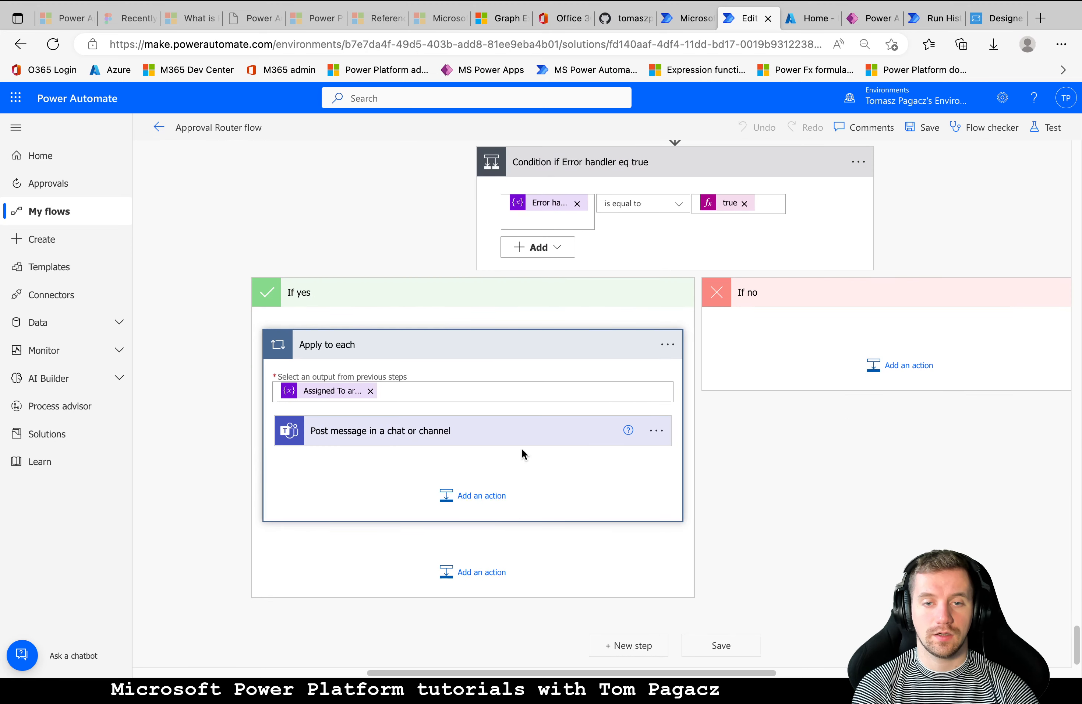
{"action": "left_click", "coordinate": [519, 434]}
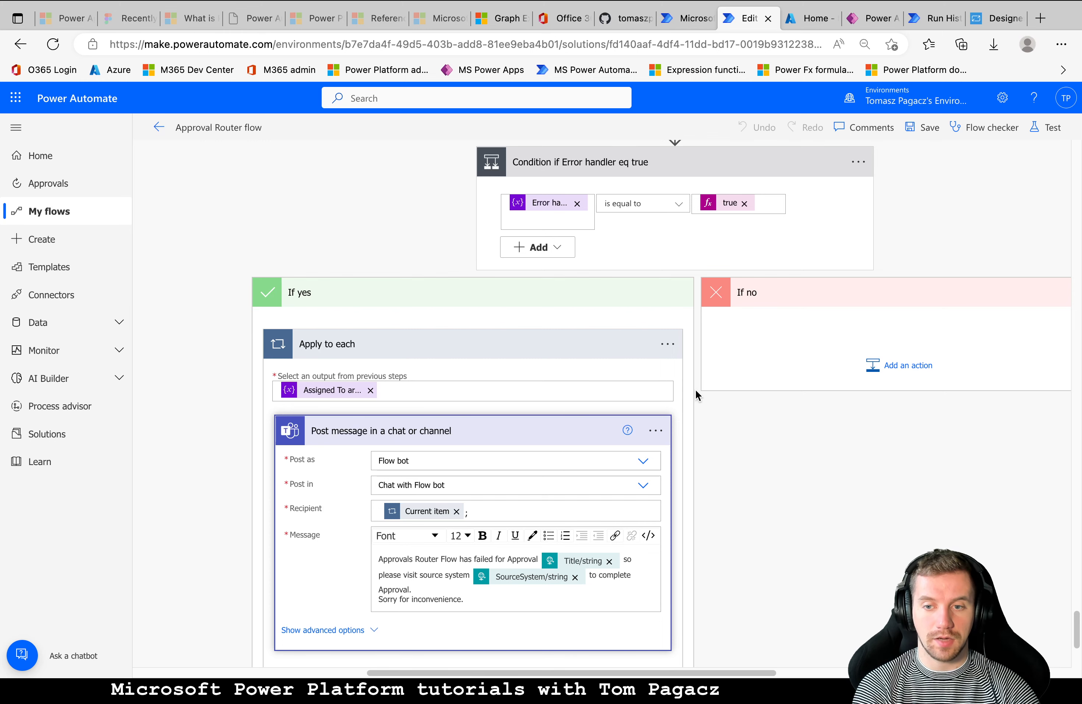
- Look back over the switch branches, the Wait for an approval action and the Adaptive Card composition actions before them
{"action": "scroll", "coordinate": [683, 437], "scroll_direction": "up", "scroll_amount": 8}
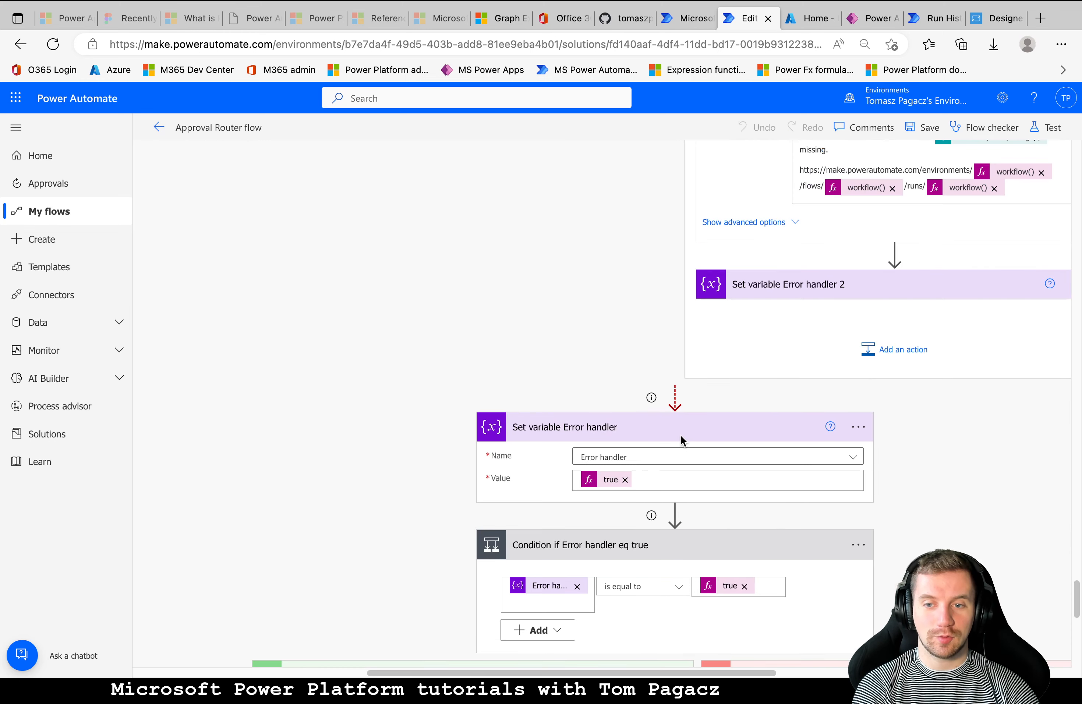
{"action": "scroll", "coordinate": [681, 434], "scroll_direction": "up", "scroll_amount": 5}
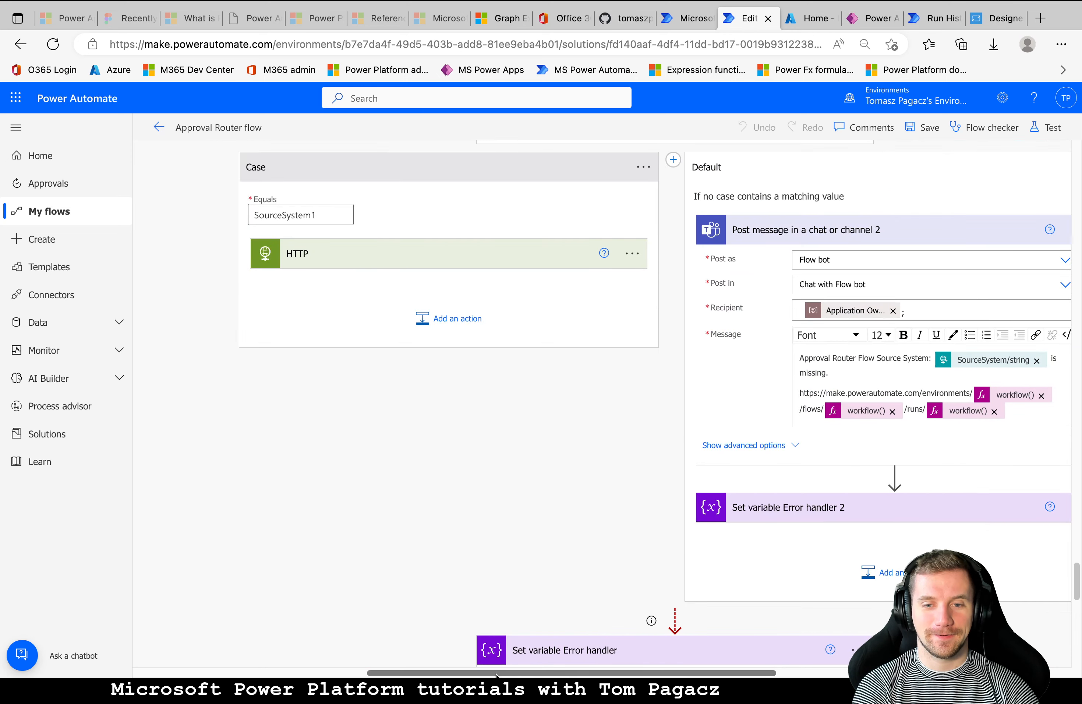
{"action": "scroll", "coordinate": [503, 594], "scroll_direction": "right", "scroll_amount": 2}
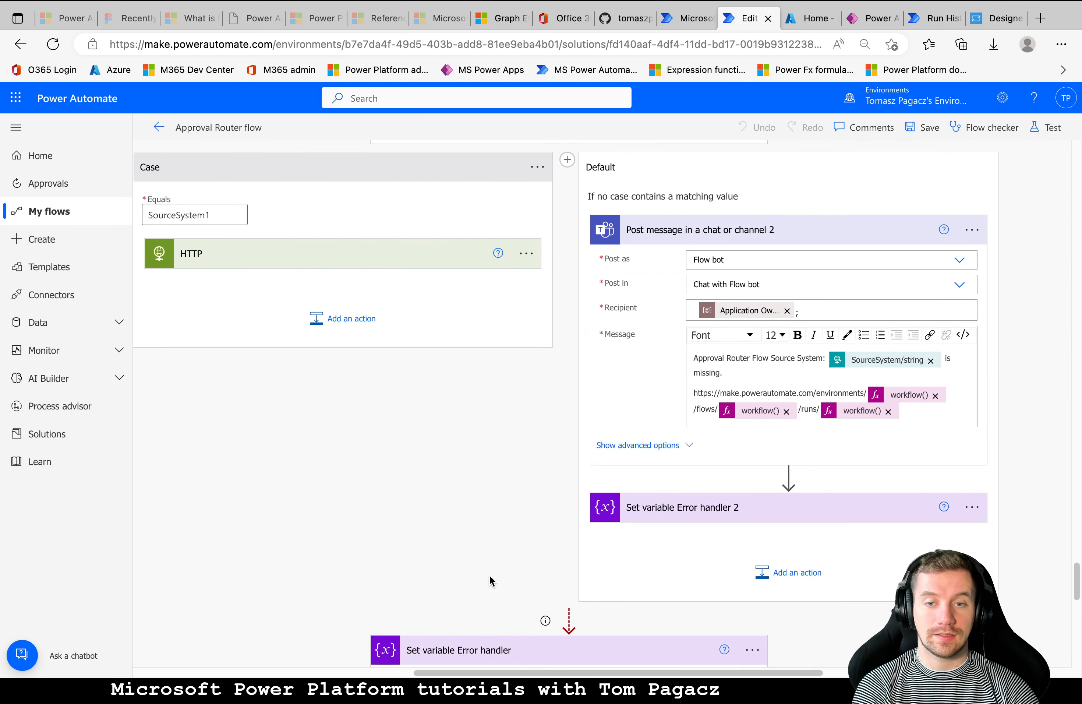
{"action": "scroll", "coordinate": [525, 571], "scroll_direction": "up", "scroll_amount": 3}
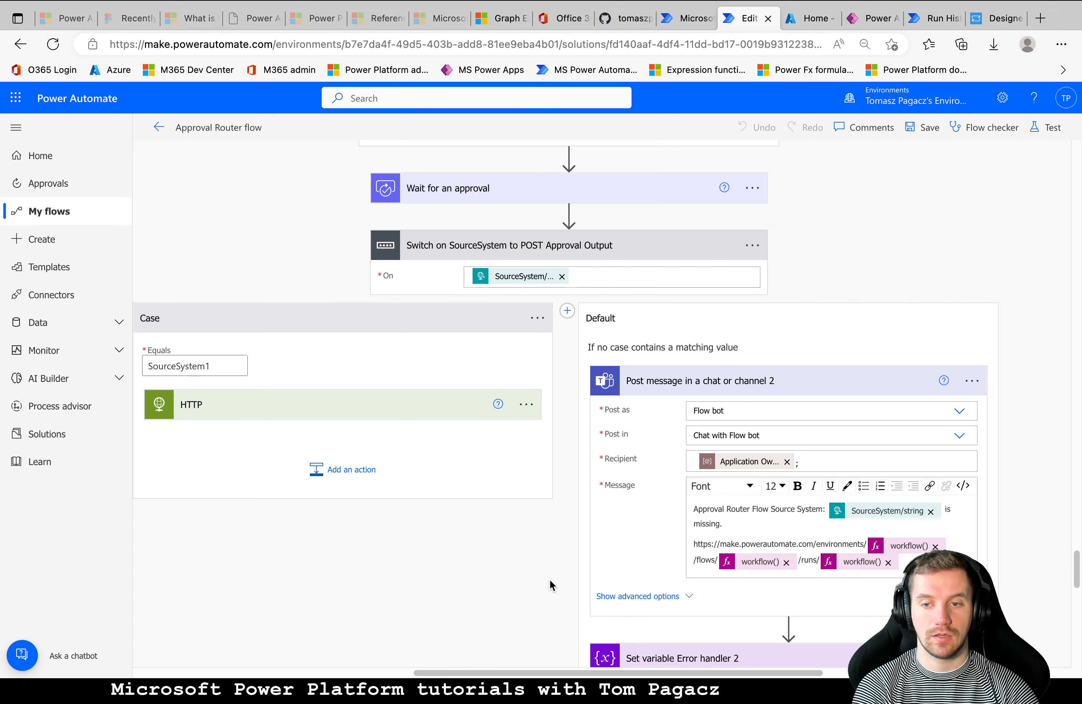
{"action": "scroll", "coordinate": [549, 579], "scroll_direction": "up", "scroll_amount": 2}
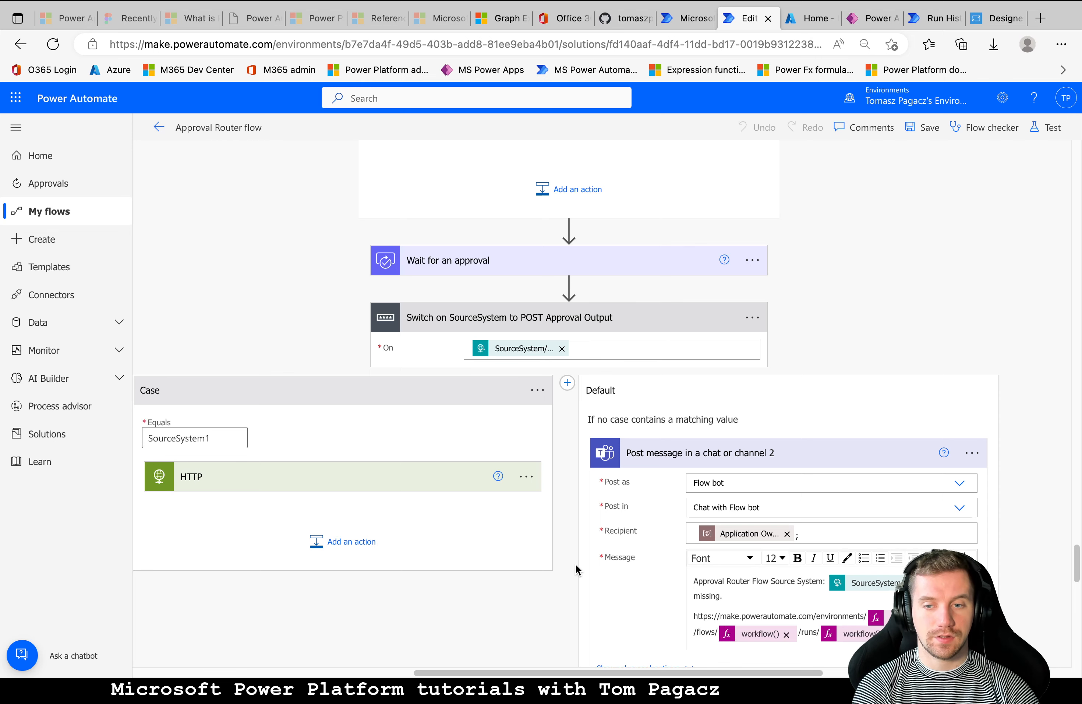
{"action": "scroll", "coordinate": [568, 565], "scroll_direction": "up", "scroll_amount": 10}
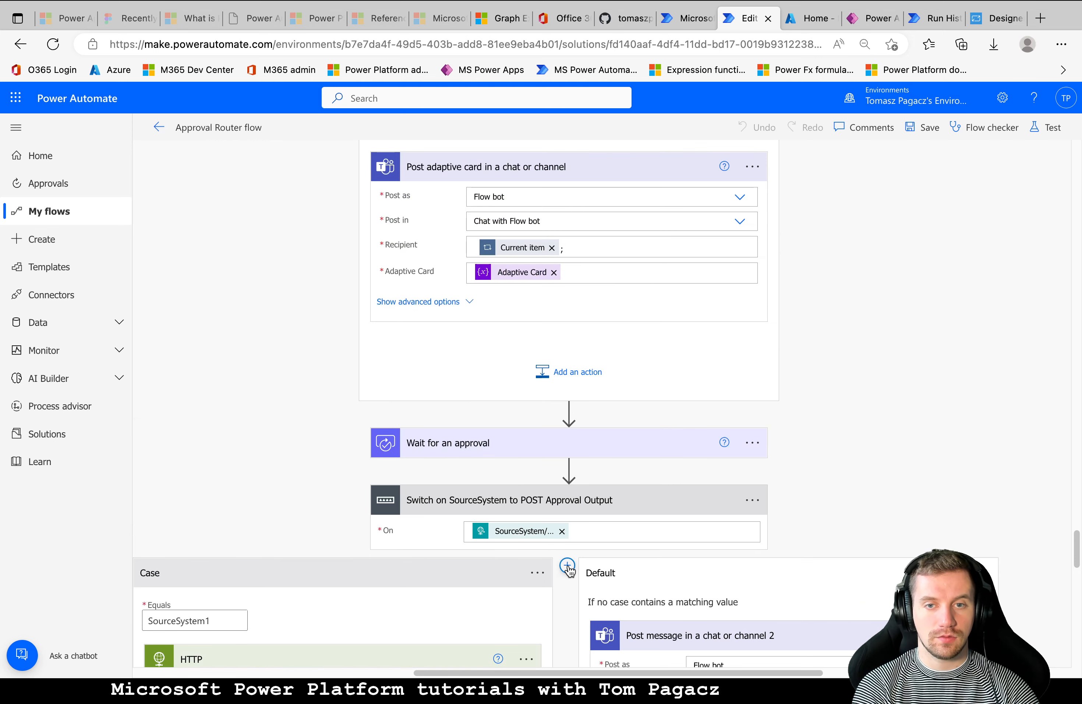
{"action": "scroll", "coordinate": [568, 564], "scroll_direction": "up", "scroll_amount": 20}
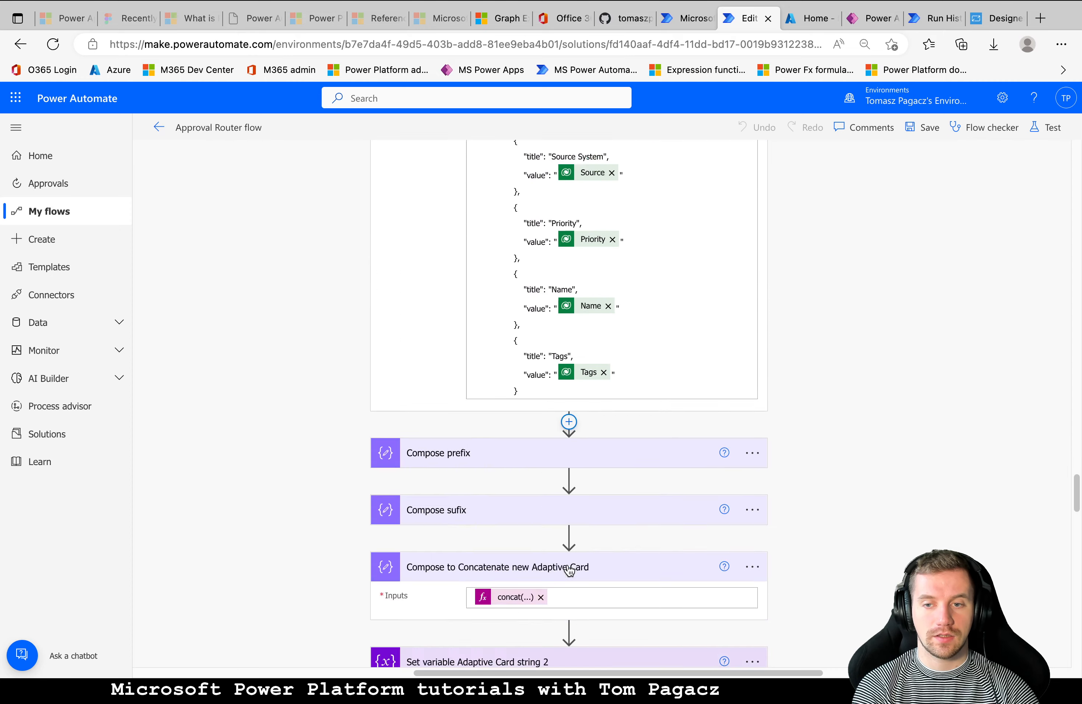
{"action": "scroll", "coordinate": [567, 568], "scroll_direction": "down", "scroll_amount": 4}
{"action": "scroll", "coordinate": [566, 568], "scroll_direction": "up", "scroll_amount": 7}
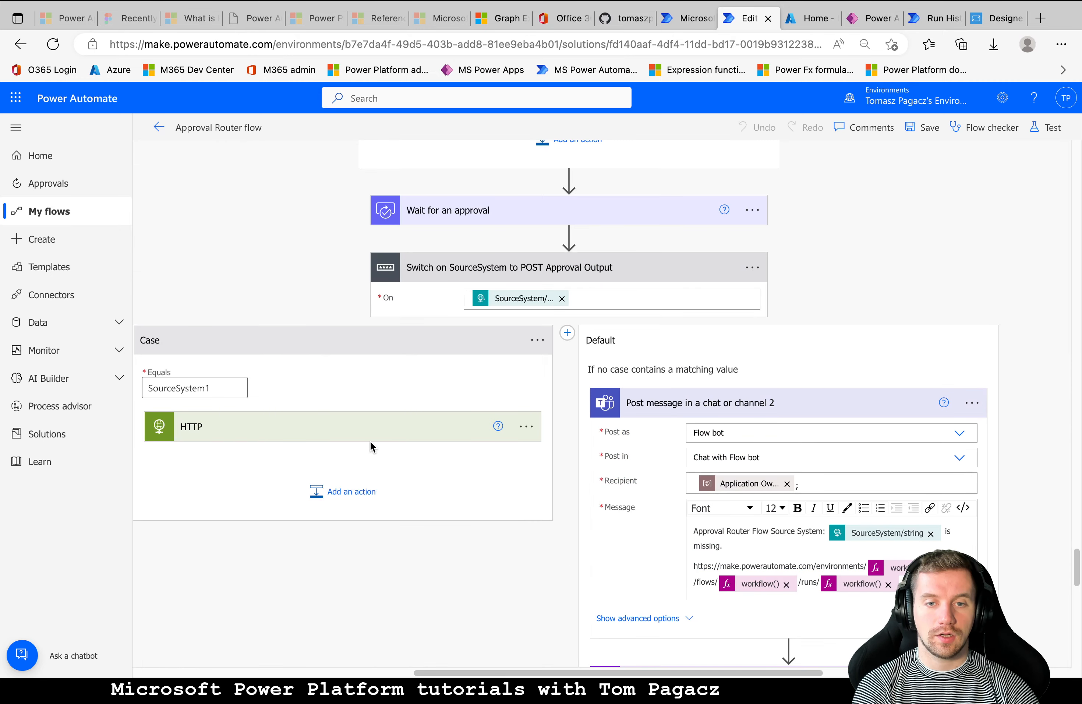
- Leave Approval Router flow, open Source System receiver for editing and expand its When a HTTP request is received trigger
{"action": "left_click", "coordinate": [160, 128]}
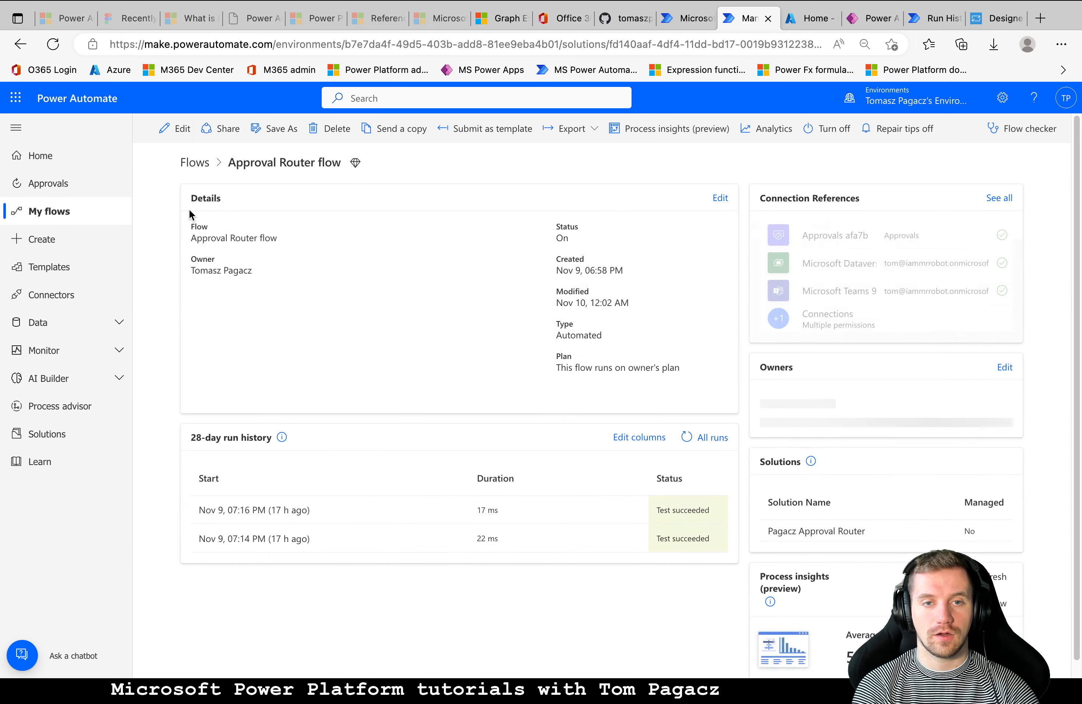
{"action": "left_click", "coordinate": [195, 166]}
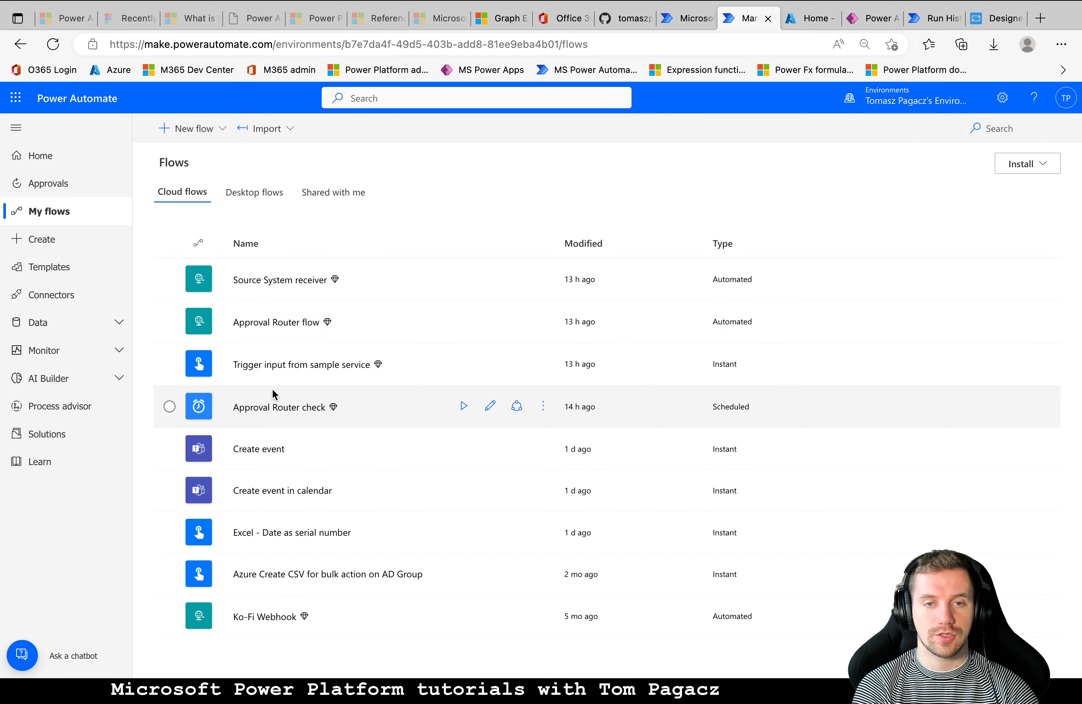
{"action": "left_click", "coordinate": [249, 280]}
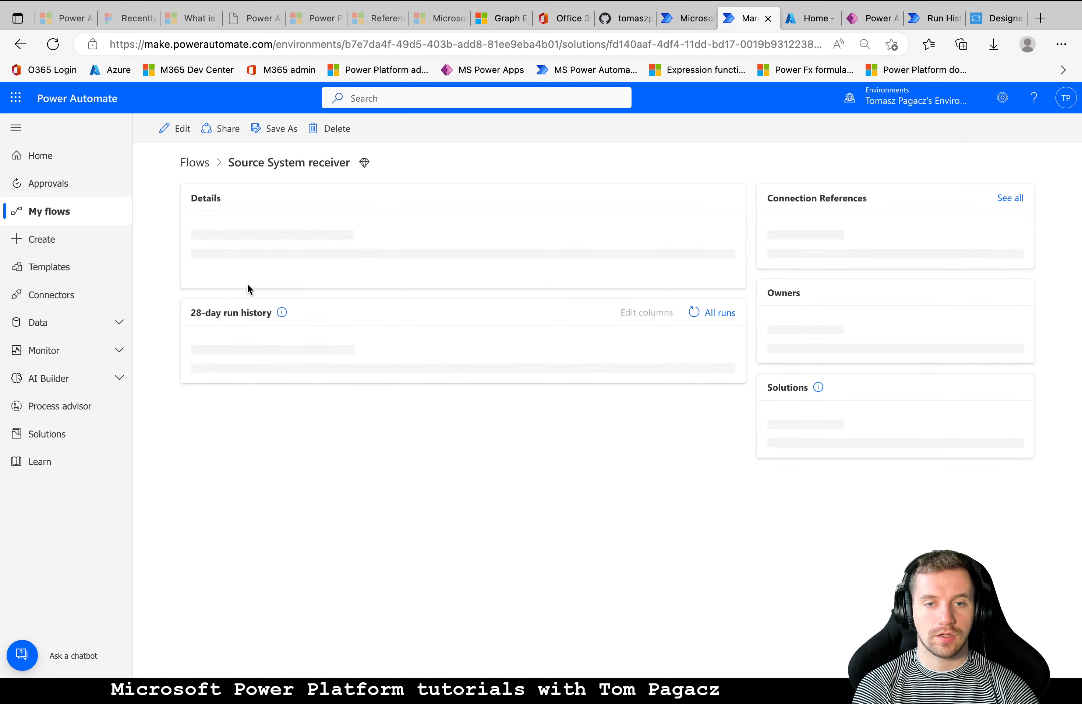
{"action": "left_click", "coordinate": [177, 132]}
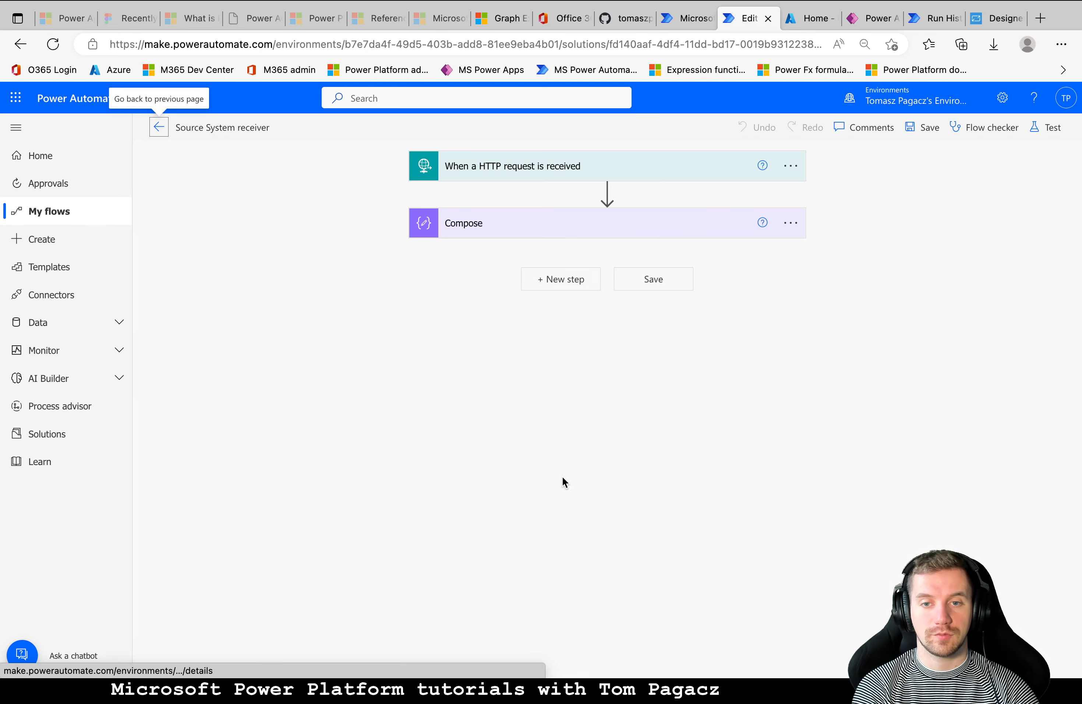
{"action": "left_click", "coordinate": [491, 167]}
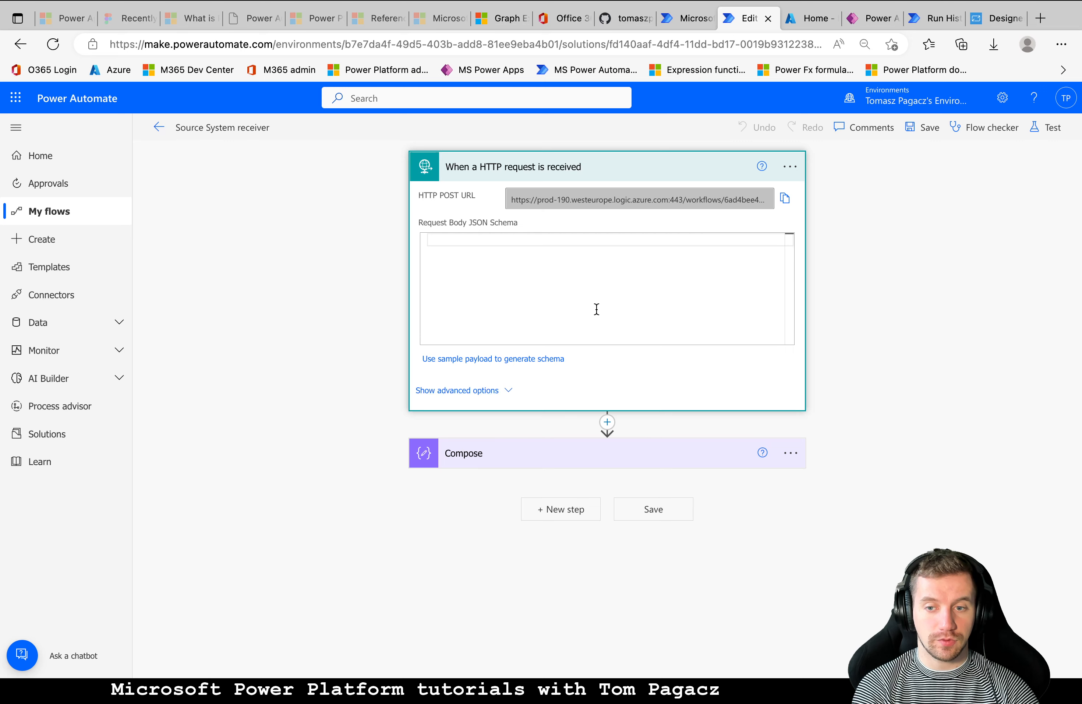
- Exit Source System receiver and return to the approval router solution's cloud flows list, closing the notice about editing a cloud flow
{"action": "left_click", "coordinate": [159, 127]}
{"action": "left_click", "coordinate": [186, 164]}
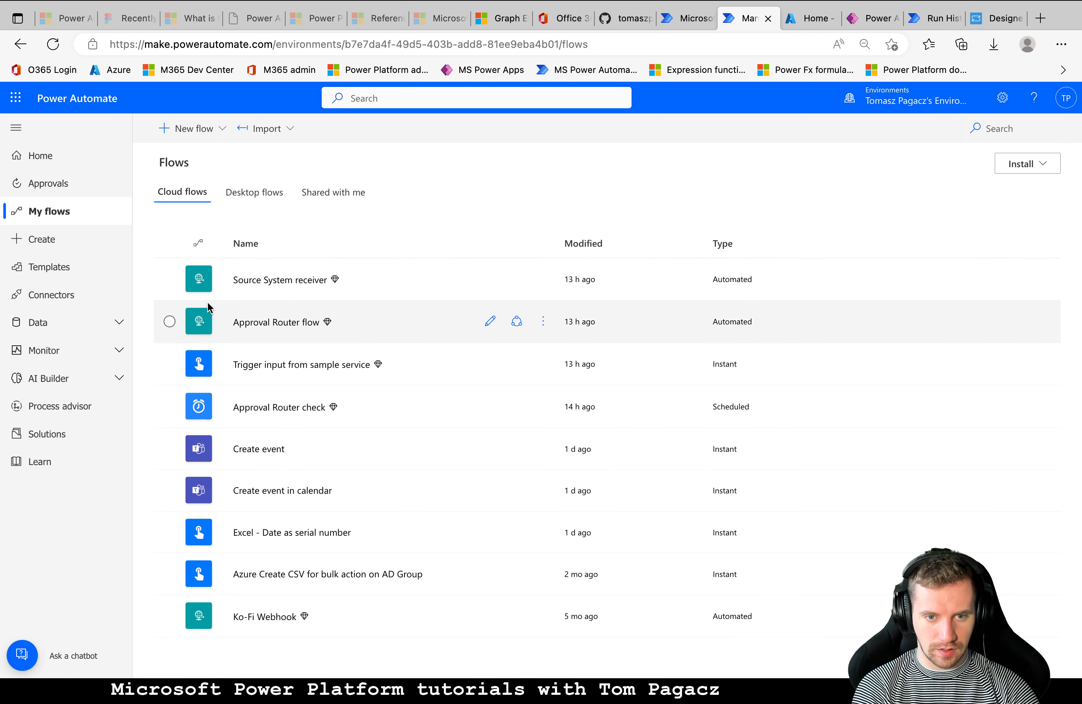
{"action": "left_click", "coordinate": [65, 441]}
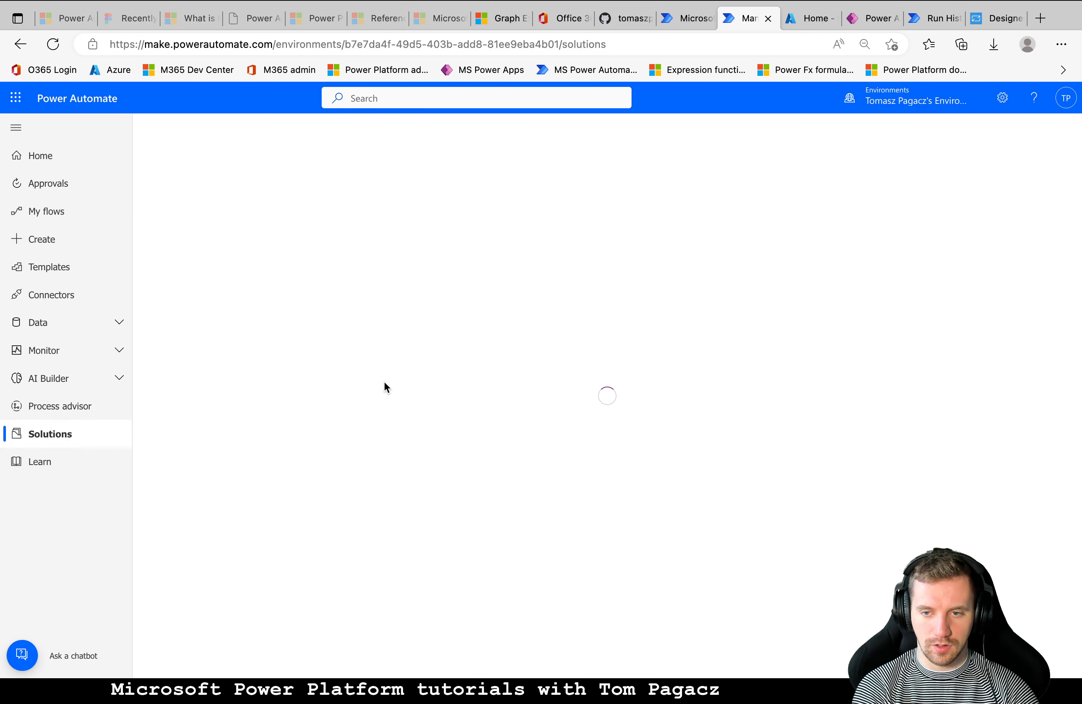
{"action": "left_click", "coordinate": [686, 19]}
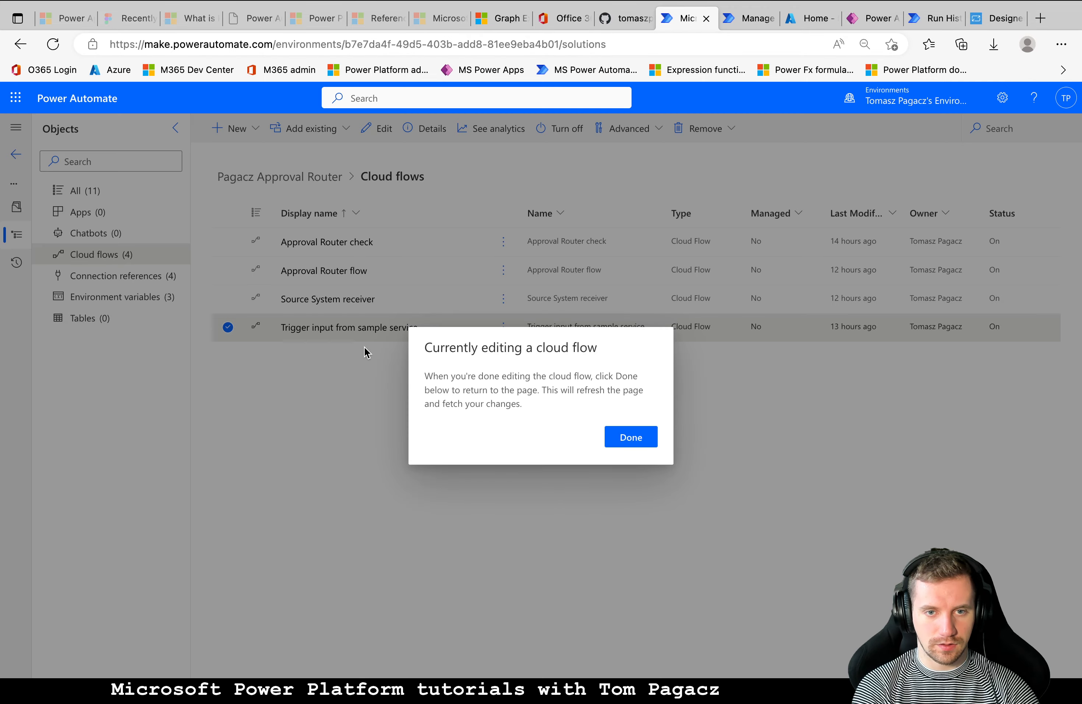
{"action": "left_click", "coordinate": [607, 444]}
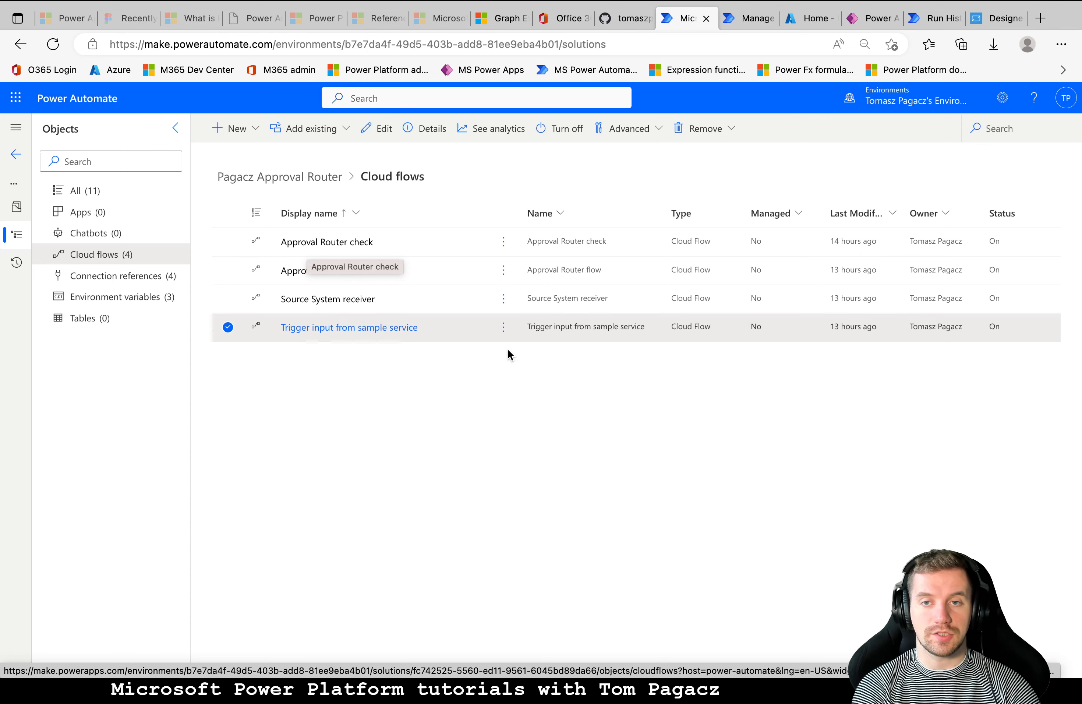
- In the Sandbox environment, run Trigger input from sample service with SourceSystem/string set to SourceSystem1 and Input 1 set to 1
{"action": "left_click", "coordinate": [919, 26]}
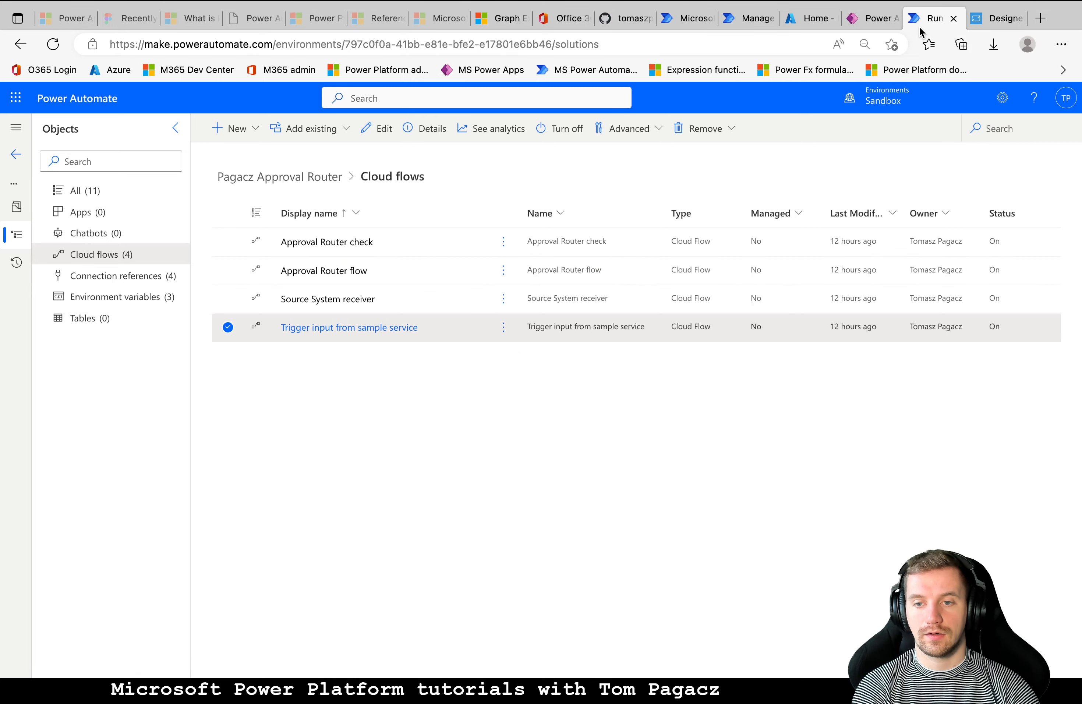
{"action": "left_click", "coordinate": [365, 327]}
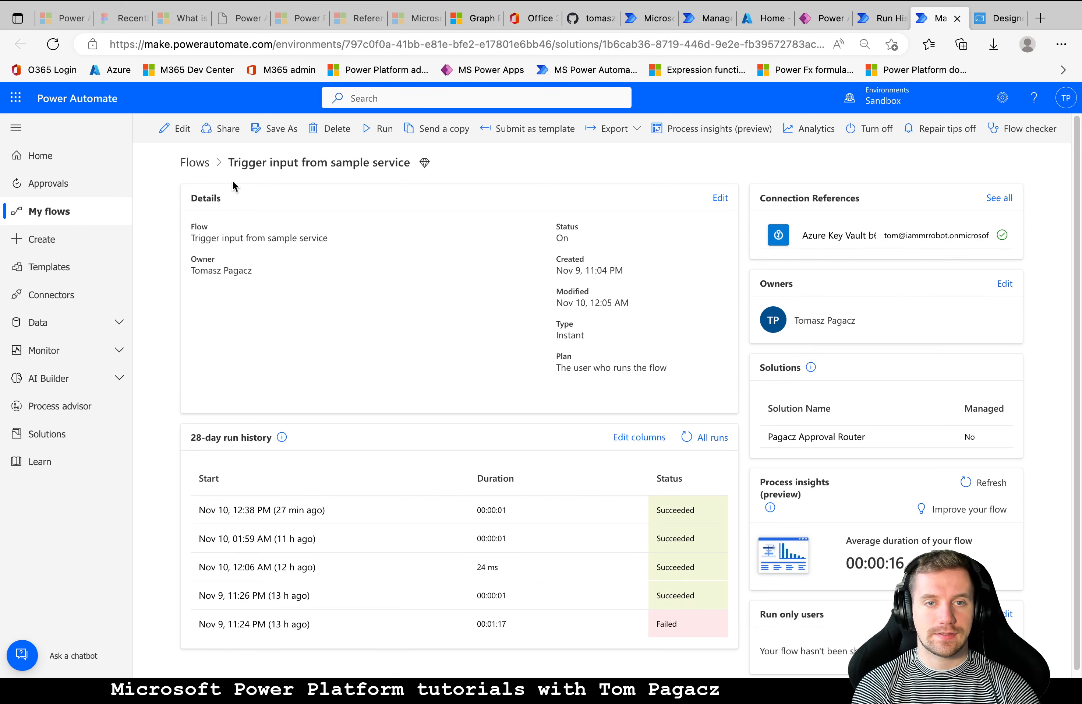
{"action": "left_click", "coordinate": [376, 134]}
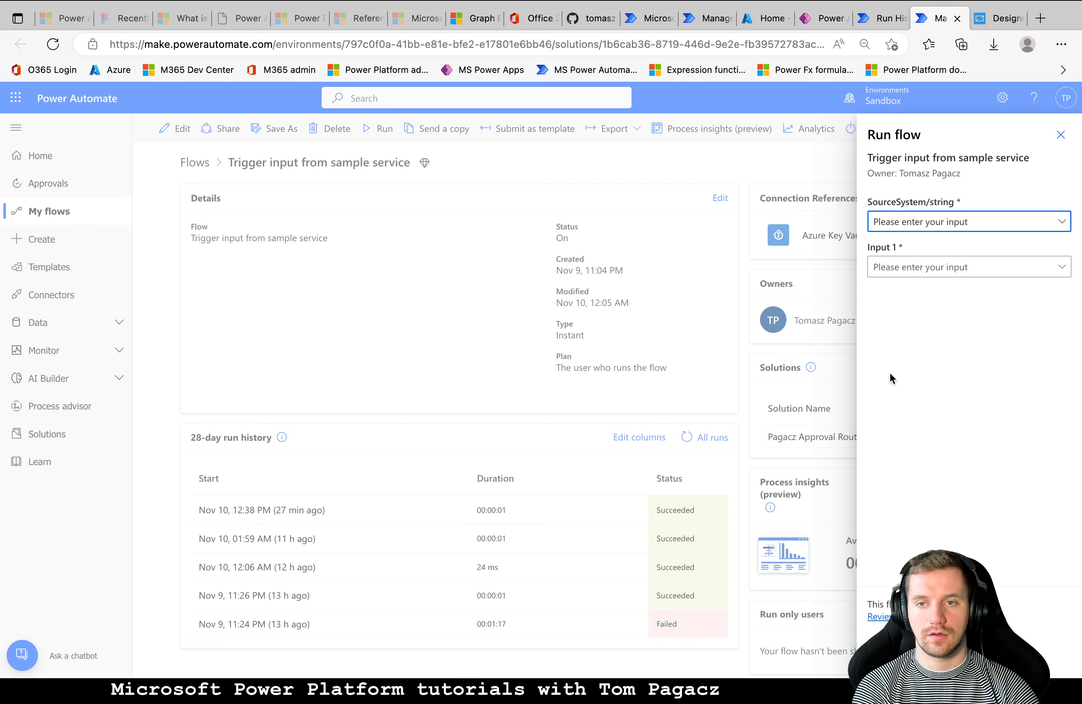
{"action": "left_click", "coordinate": [958, 223]}
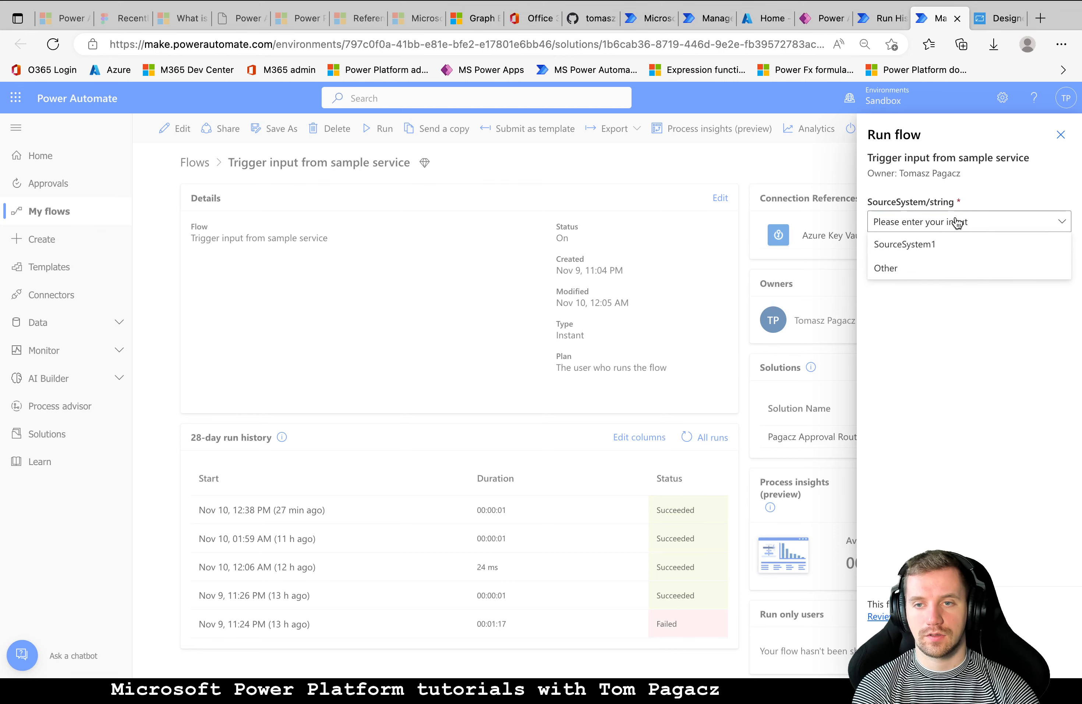
{"action": "left_click", "coordinate": [942, 243]}
{"action": "left_click", "coordinate": [948, 276]}
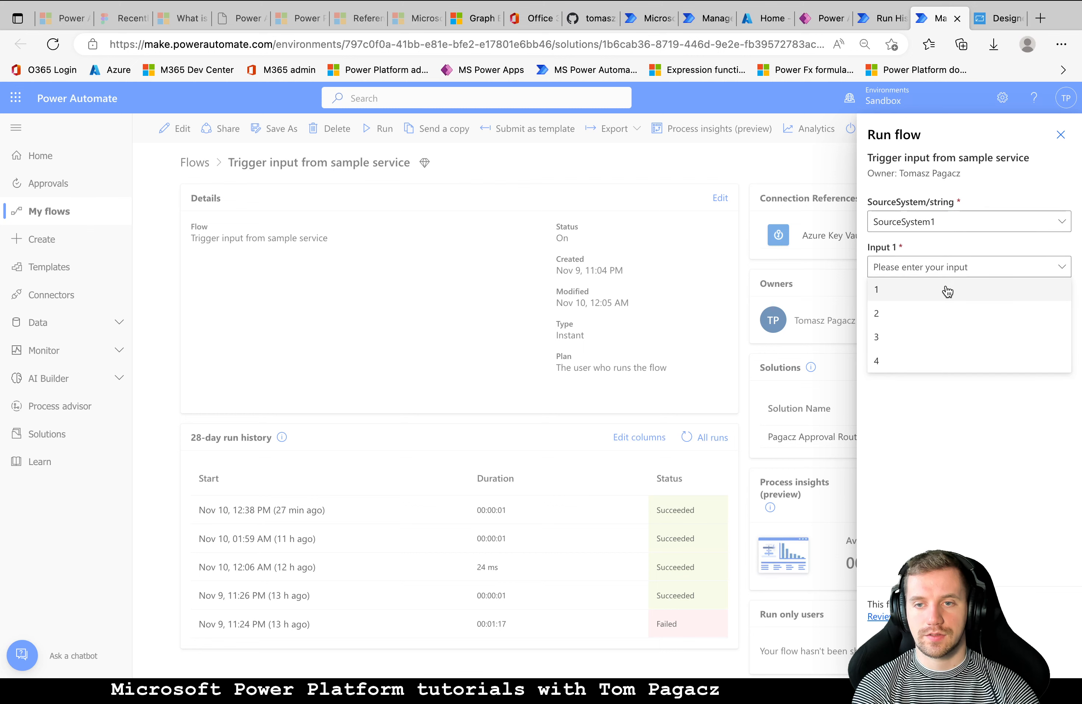
{"action": "left_click", "coordinate": [946, 289]}
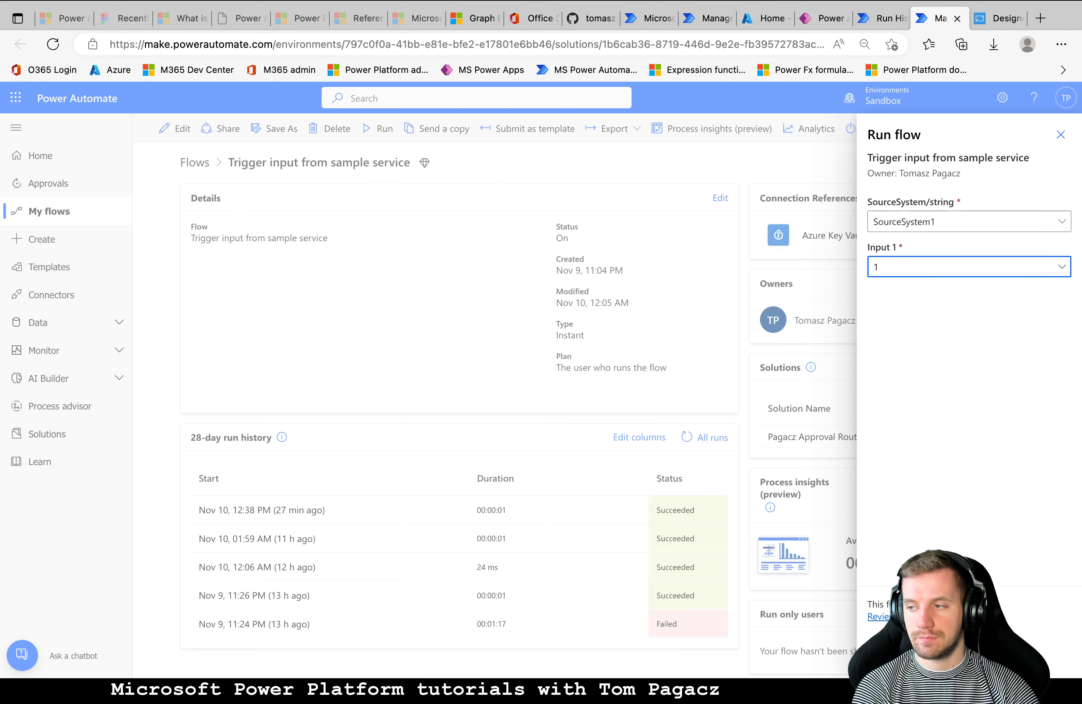
{"action": "left_click", "coordinate": [897, 655]}
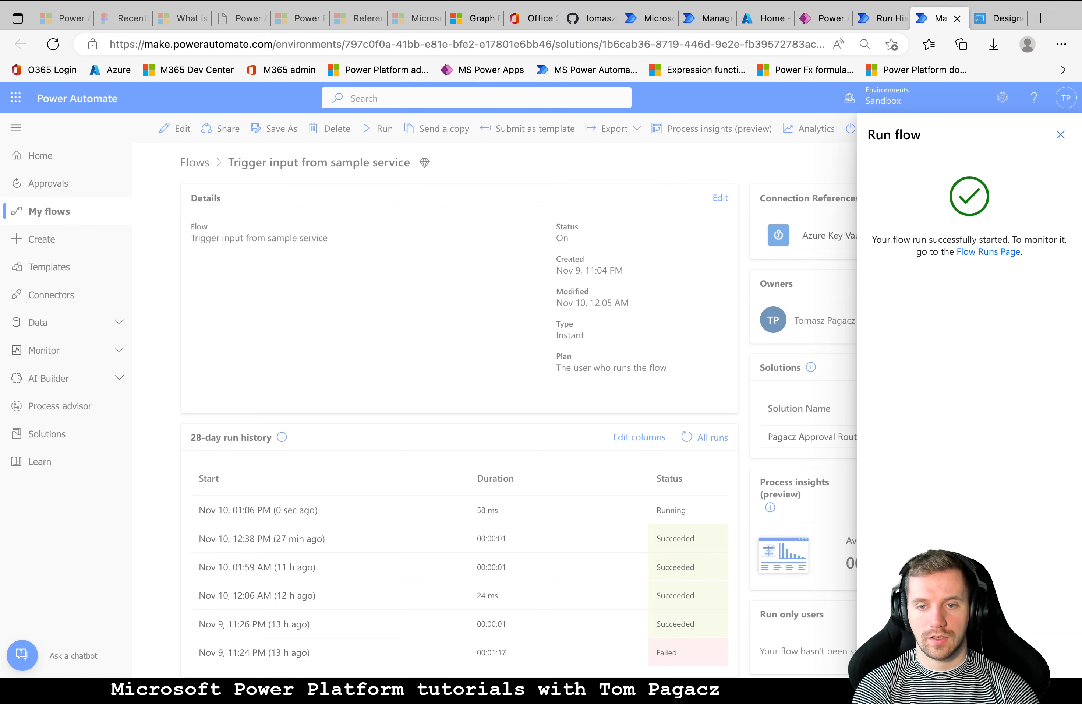
- Inspect the newest run of Trigger input from sample service and return to that flow's details page
{"action": "left_click", "coordinate": [235, 515]}
{"action": "left_click", "coordinate": [251, 512]}
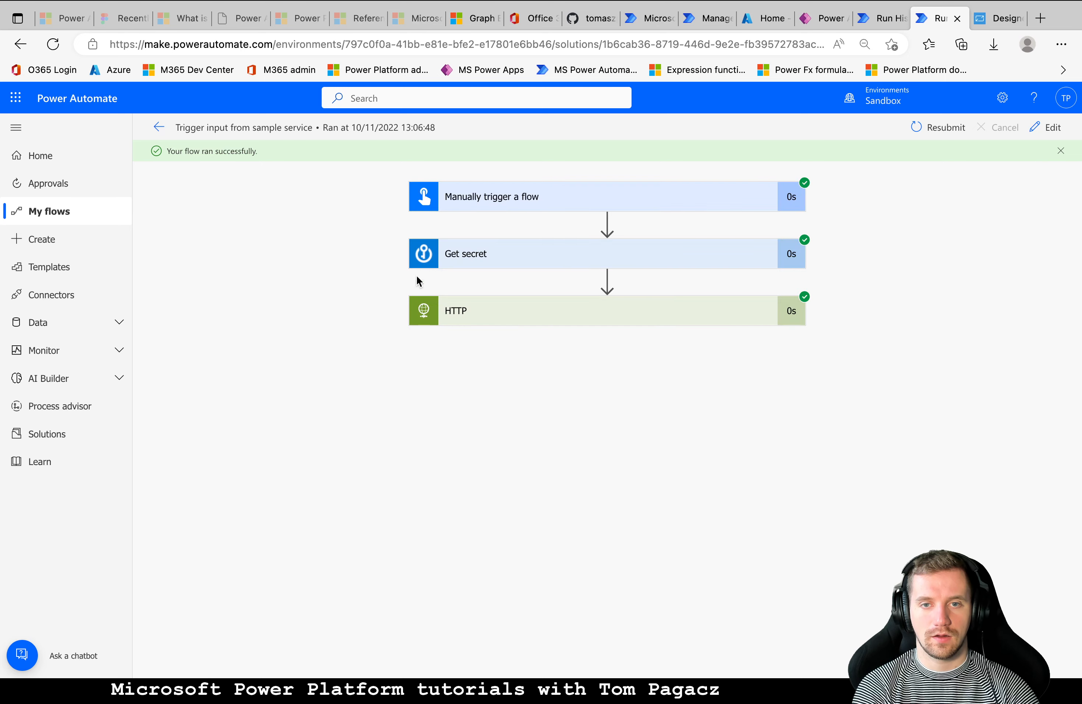
{"action": "left_click", "coordinate": [160, 128]}
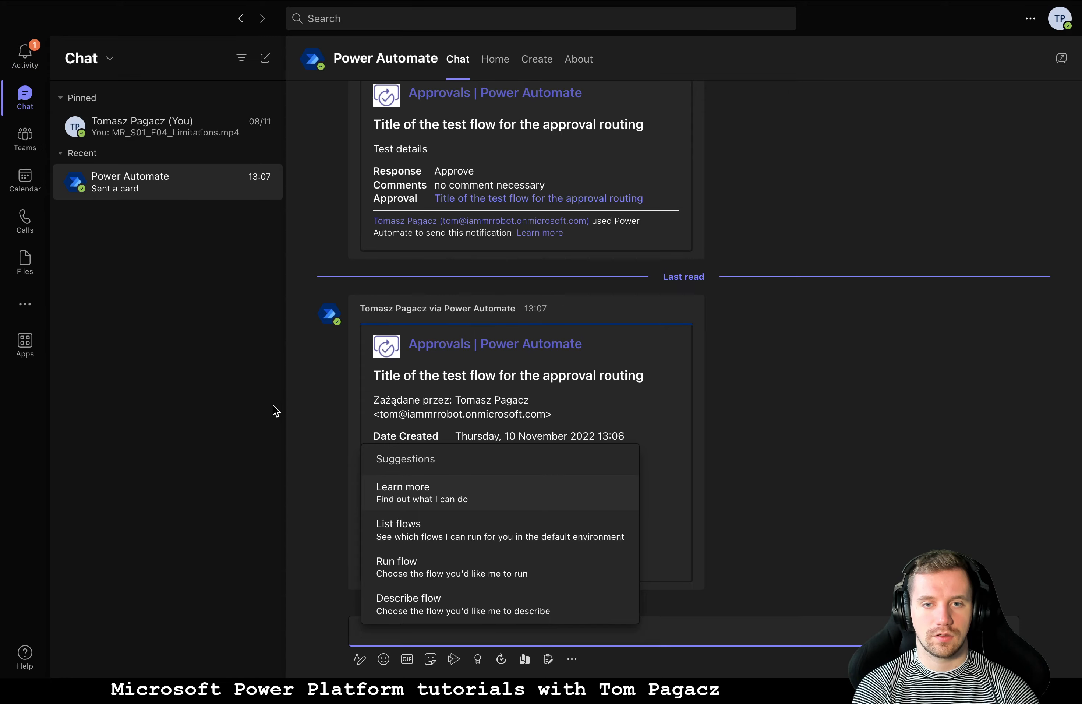
{"action": "key", "text": "ctrl+Left"}
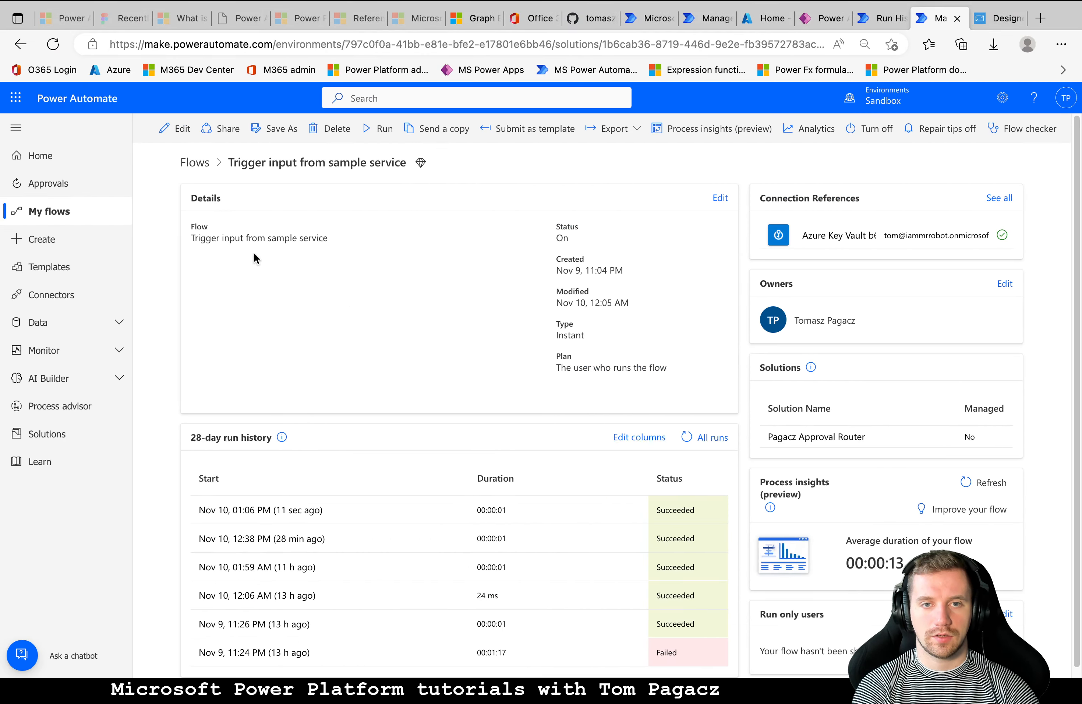
- Go to the list of flows and open the newest run of Approval Router flow
{"action": "left_click", "coordinate": [205, 172]}
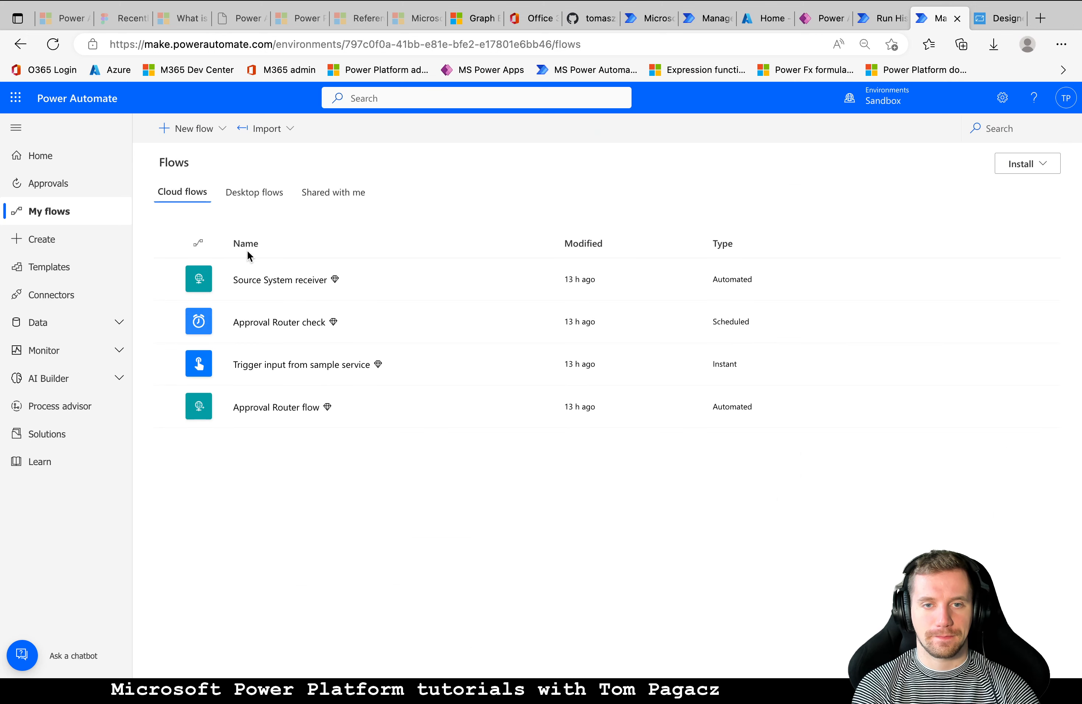
{"action": "left_click", "coordinate": [275, 409]}
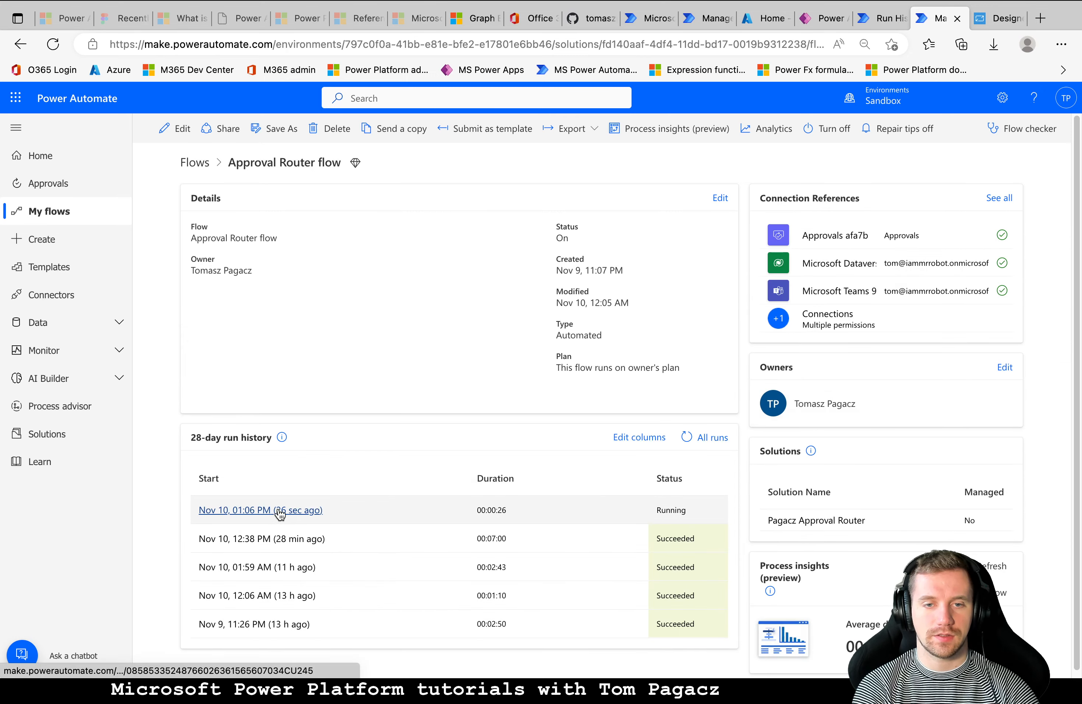
{"action": "left_click", "coordinate": [275, 511]}
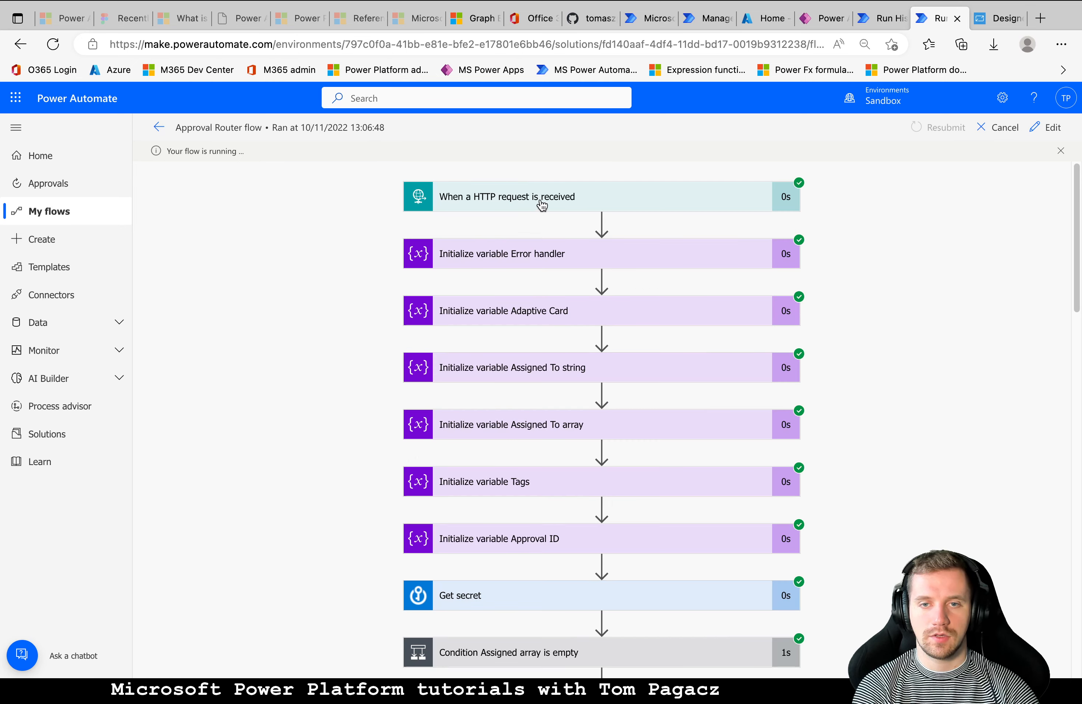
- Review the status of the run's actions, from the variable initializations through the Adaptive Card composition to Wait for an approval
{"action": "scroll", "coordinate": [533, 322], "scroll_direction": "down", "scroll_amount": 3}
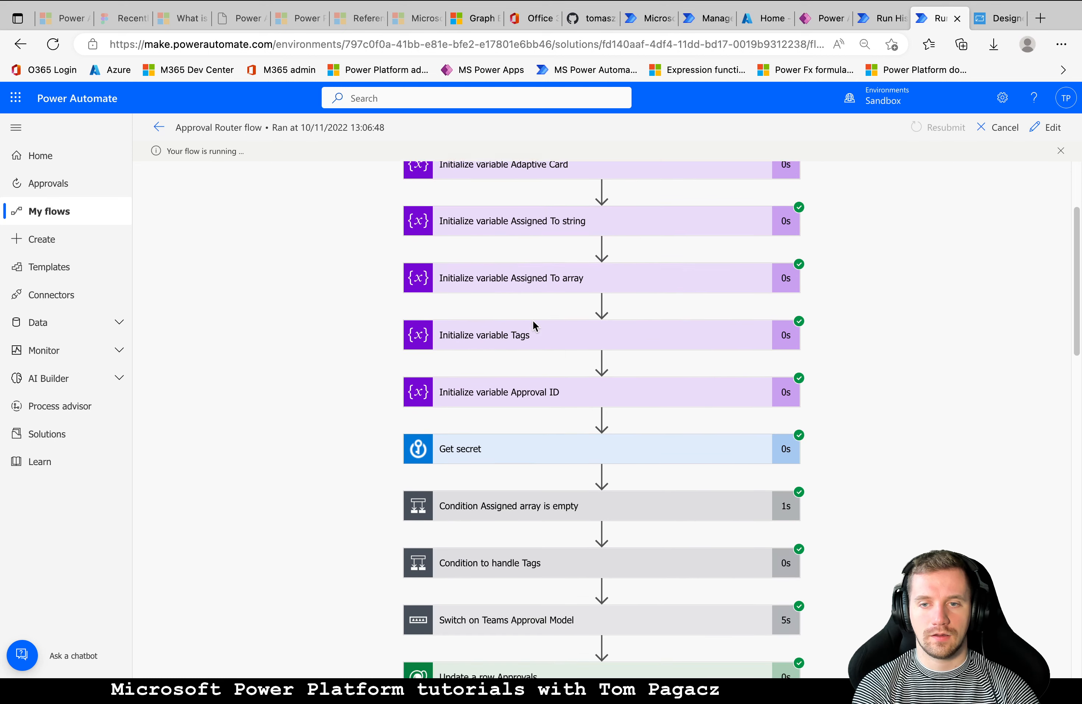
{"action": "scroll", "coordinate": [533, 320], "scroll_direction": "down", "scroll_amount": 2}
{"action": "scroll", "coordinate": [545, 388], "scroll_direction": "down", "scroll_amount": 1}
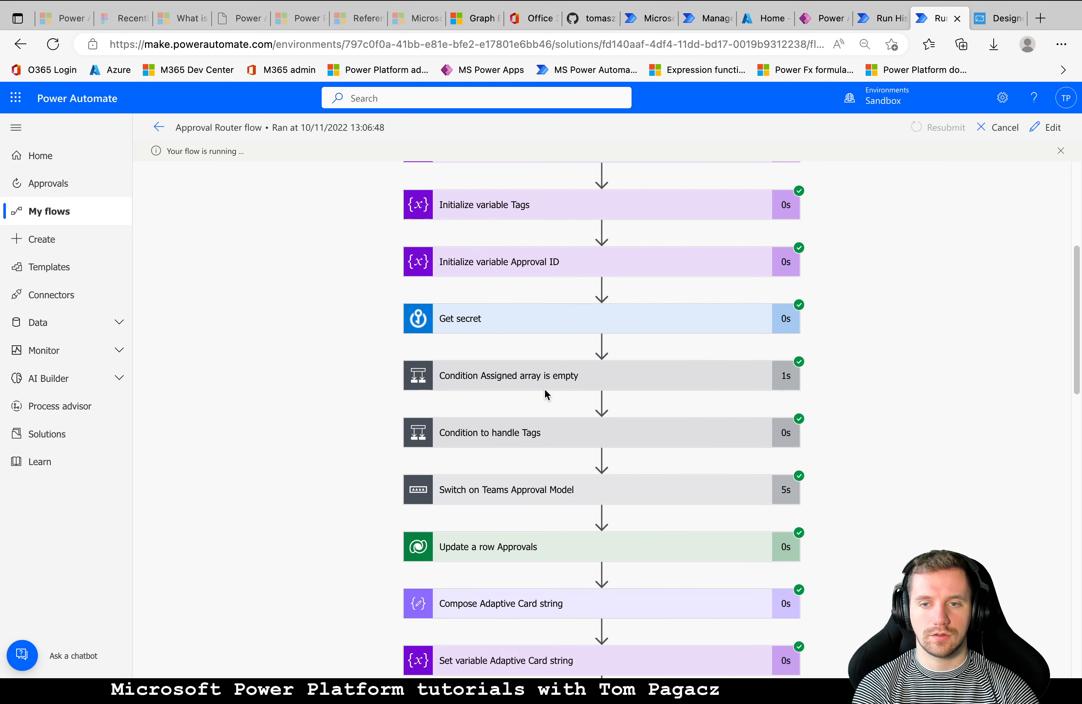
{"action": "scroll", "coordinate": [539, 412], "scroll_direction": "down", "scroll_amount": 2}
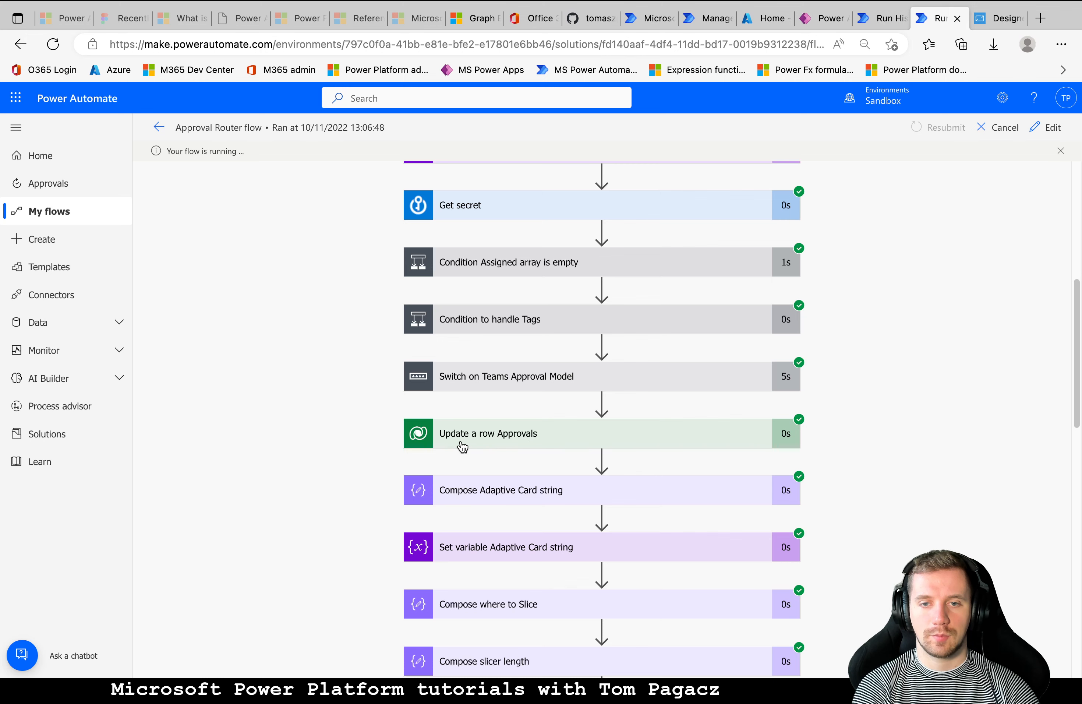
{"action": "scroll", "coordinate": [511, 452], "scroll_direction": "down", "scroll_amount": 2}
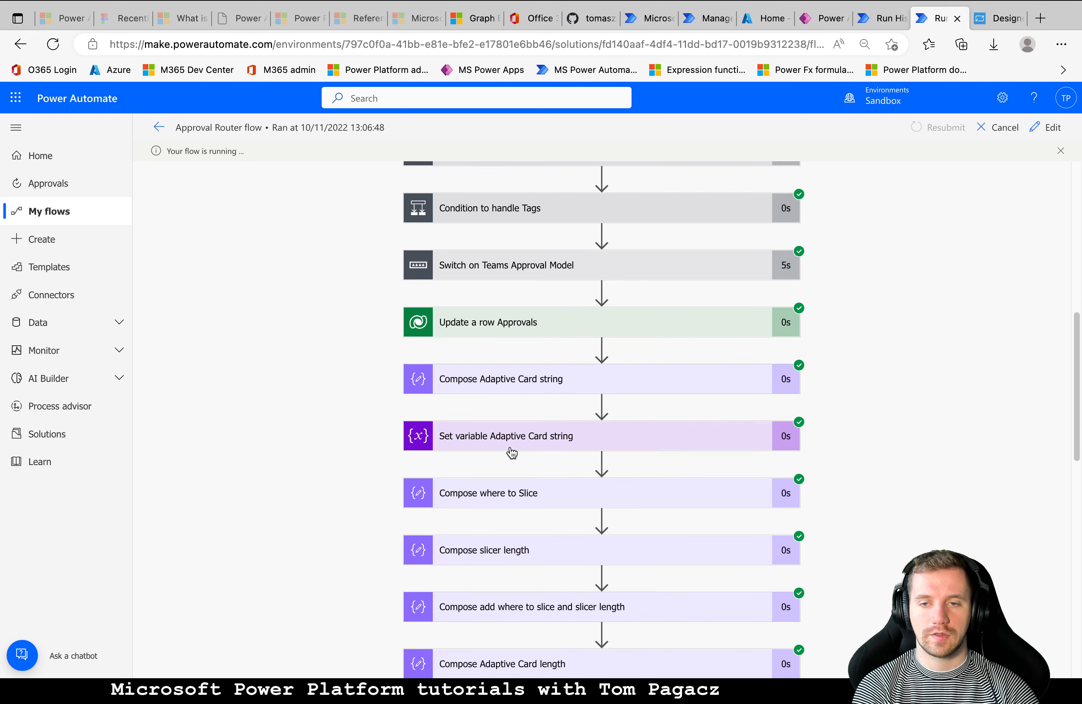
{"action": "scroll", "coordinate": [512, 452], "scroll_direction": "down", "scroll_amount": 1}
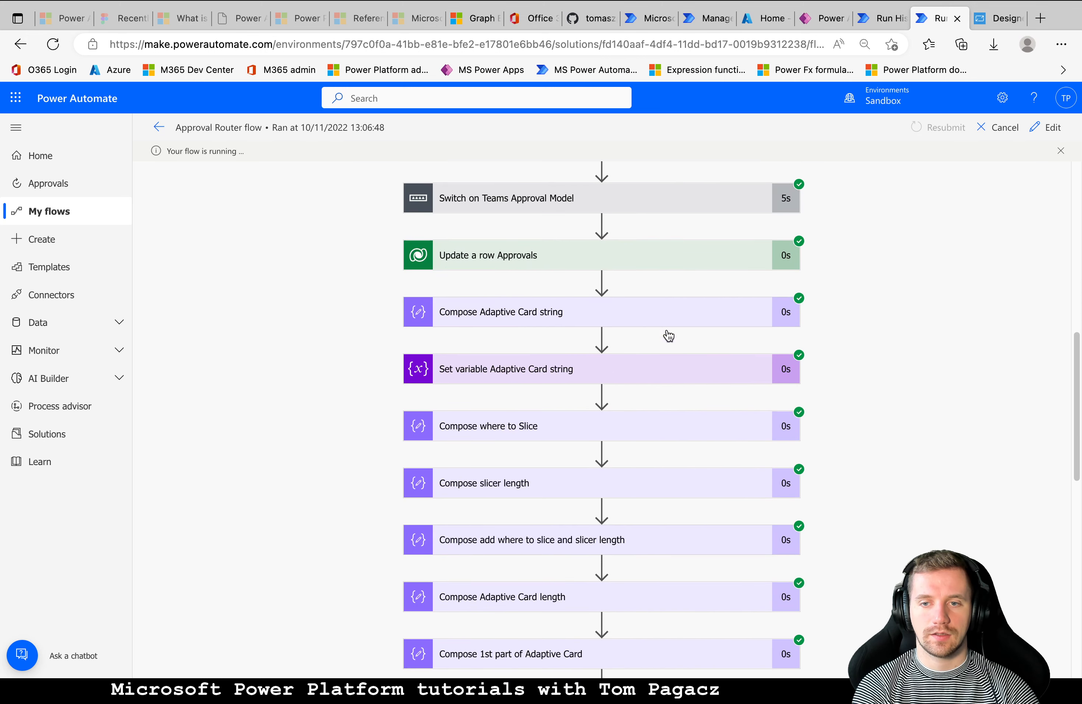
{"action": "scroll", "coordinate": [579, 550], "scroll_direction": "down", "scroll_amount": 5}
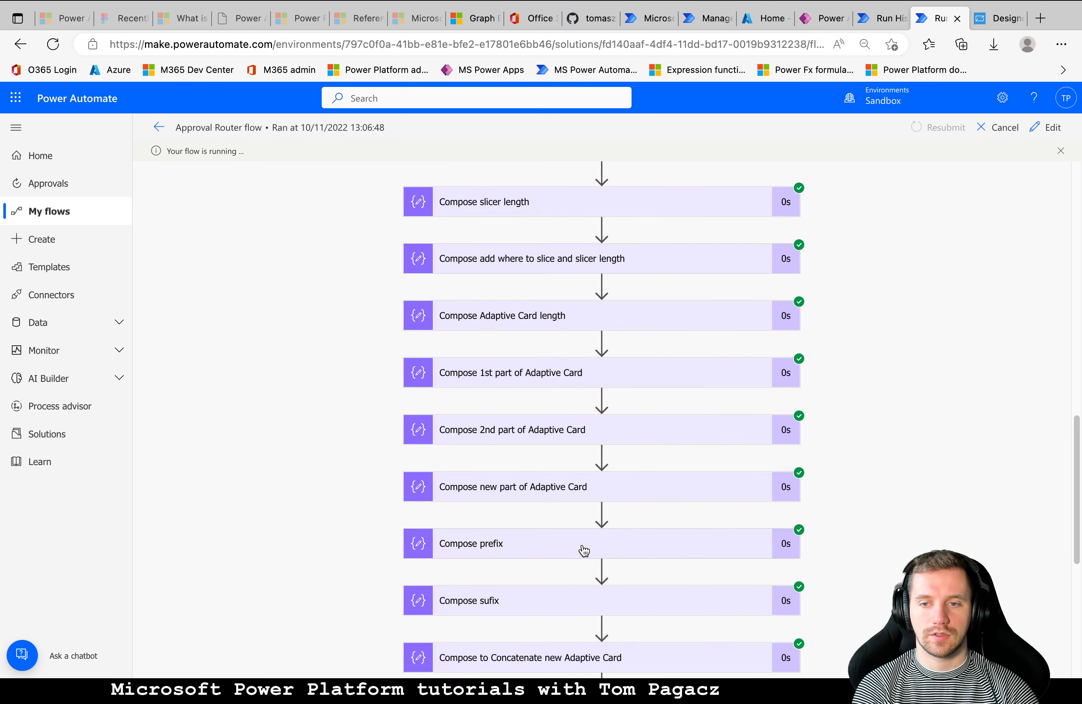
{"action": "scroll", "coordinate": [585, 550], "scroll_direction": "down", "scroll_amount": 4}
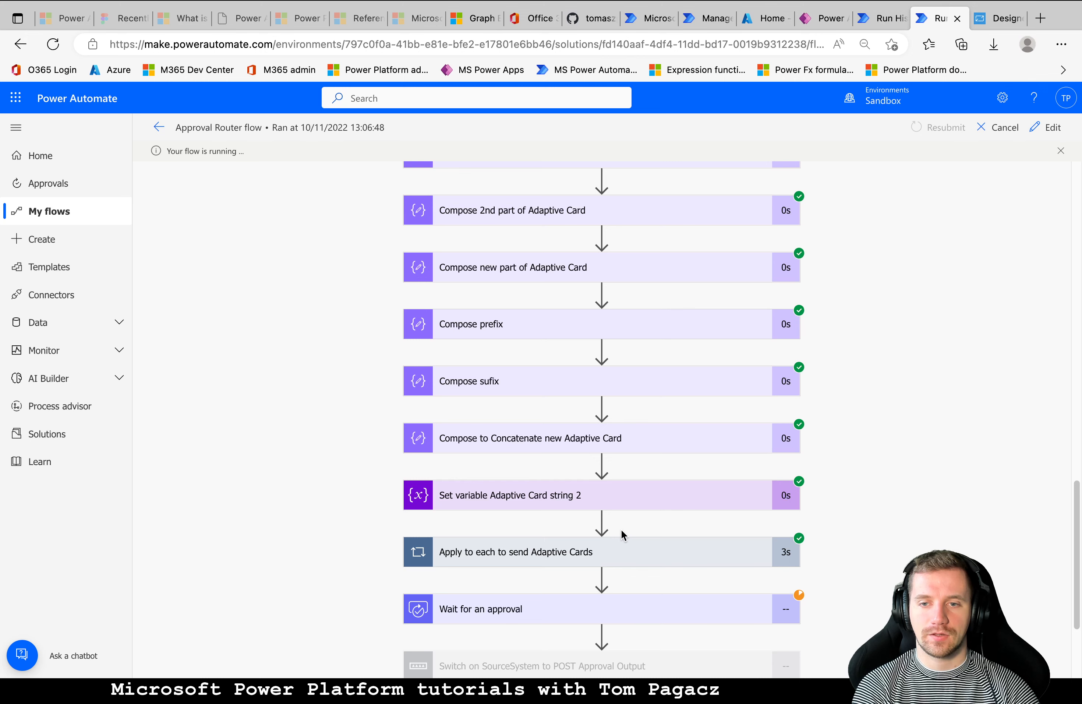
{"action": "scroll", "coordinate": [656, 548], "scroll_direction": "down", "scroll_amount": 1}
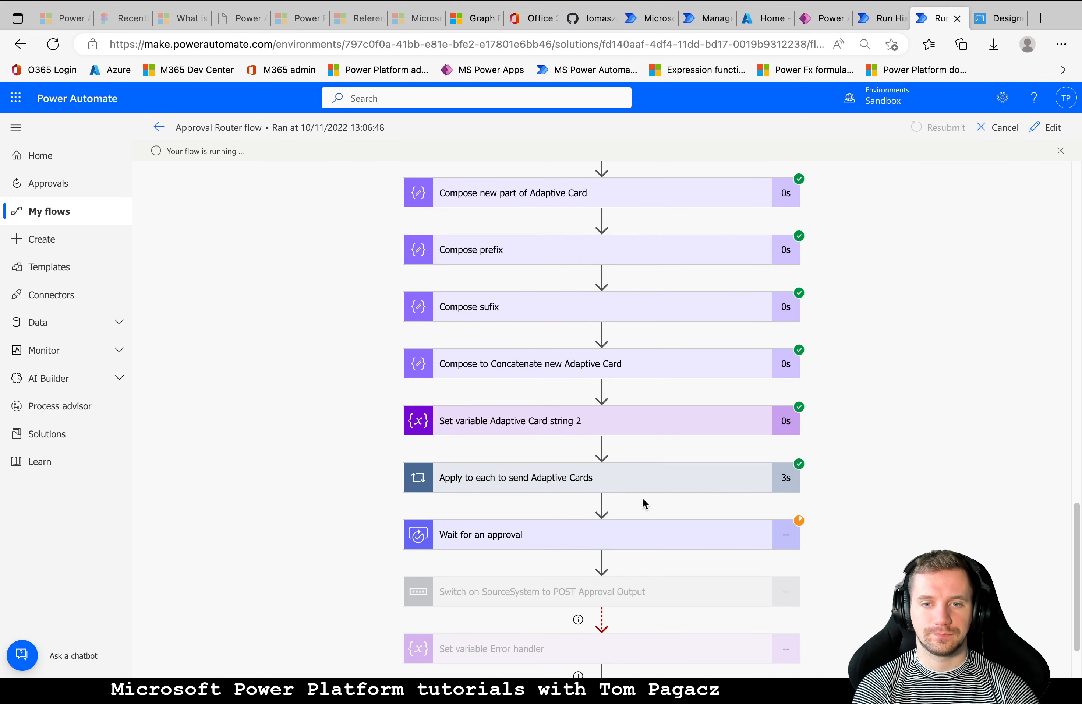
- Expand Apply to each to send Adaptive Cards and examine the inputs and outputs of its Post adaptive card in a chat or channel action
{"action": "left_click", "coordinate": [634, 477]}
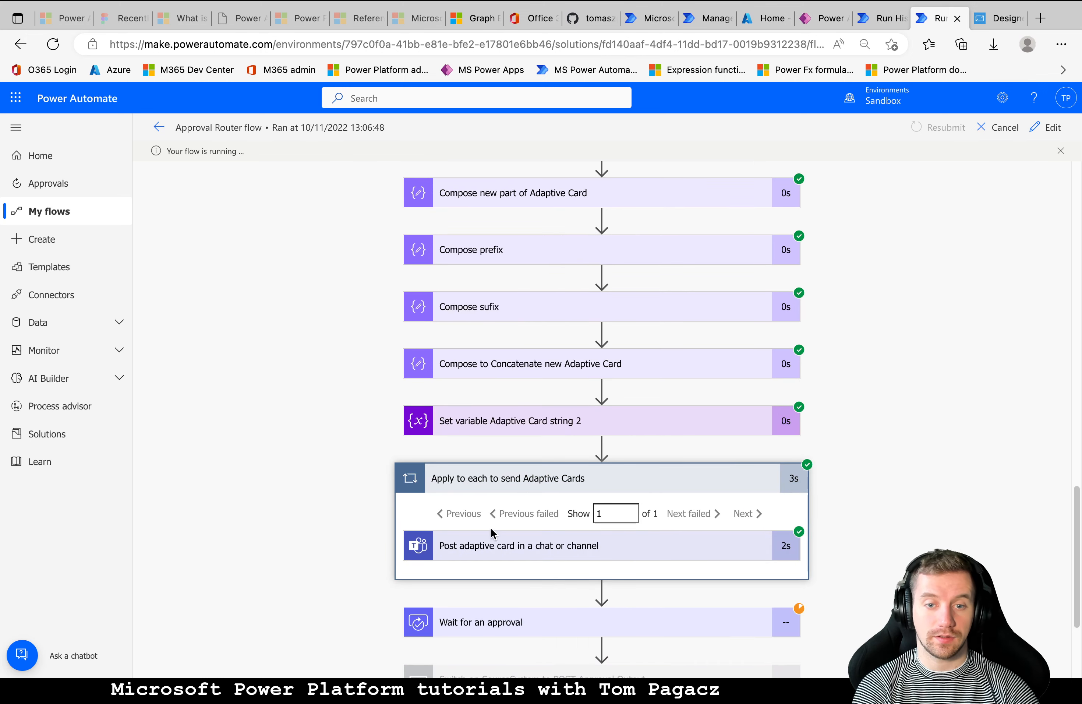
{"action": "left_click", "coordinate": [496, 547]}
{"action": "scroll", "coordinate": [379, 547], "scroll_direction": "down", "scroll_amount": 6}
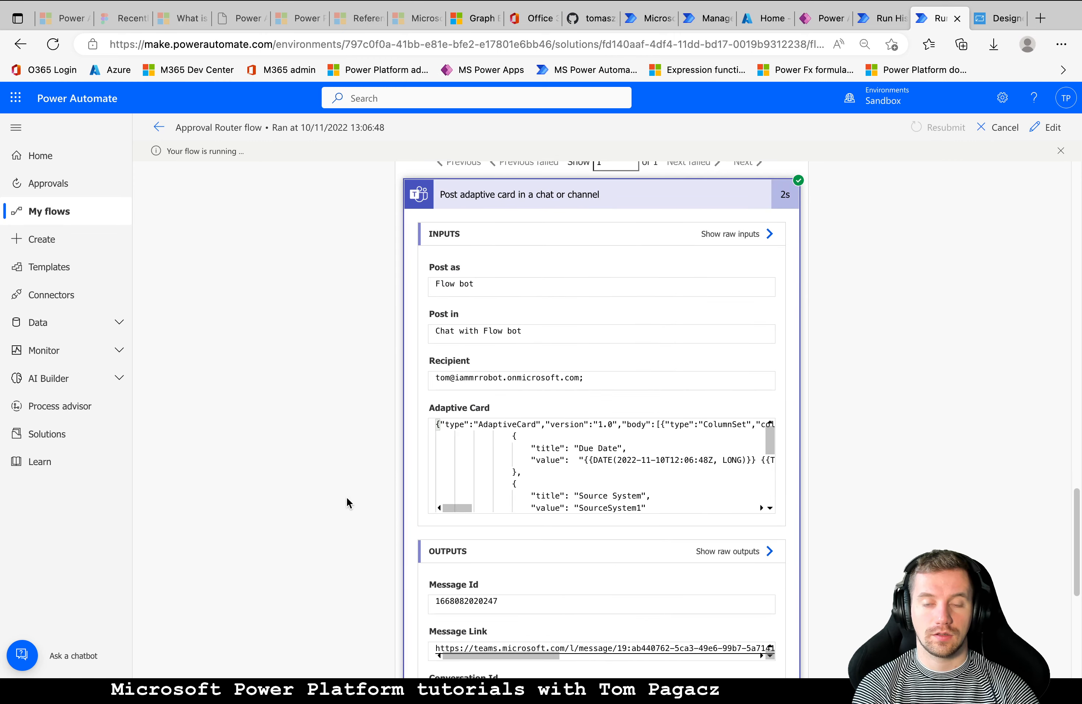
{"action": "scroll", "coordinate": [347, 496], "scroll_direction": "down", "scroll_amount": 8}
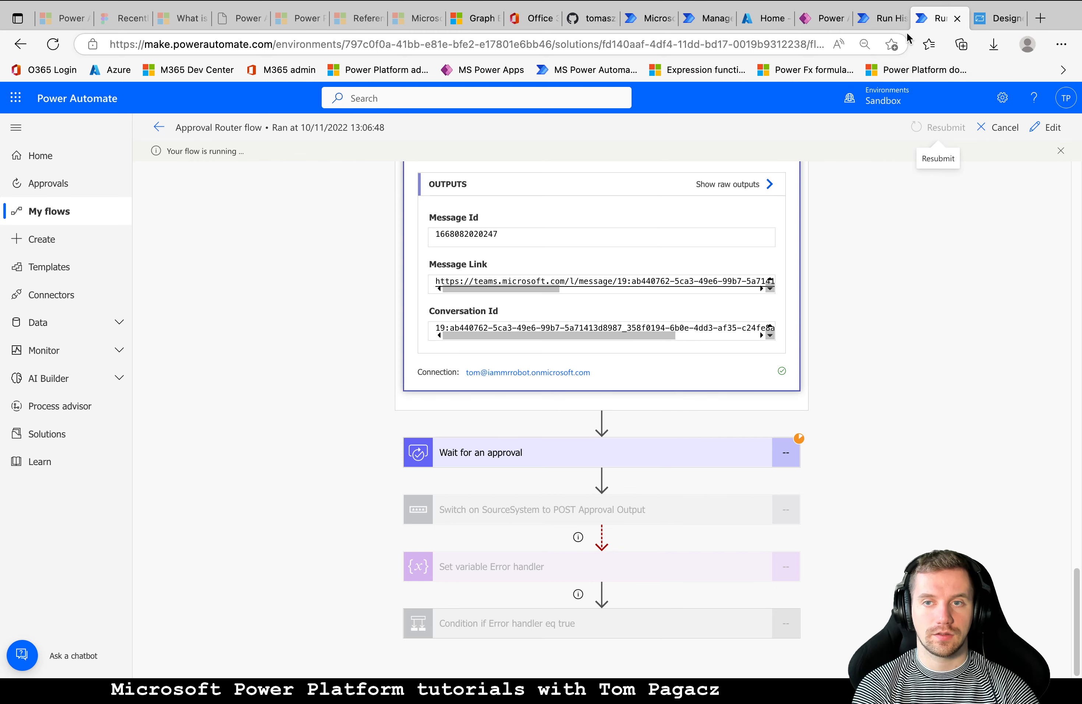
- Check the received approvals, then return to the details page of Approval Router flow
{"action": "left_click", "coordinate": [63, 192]}
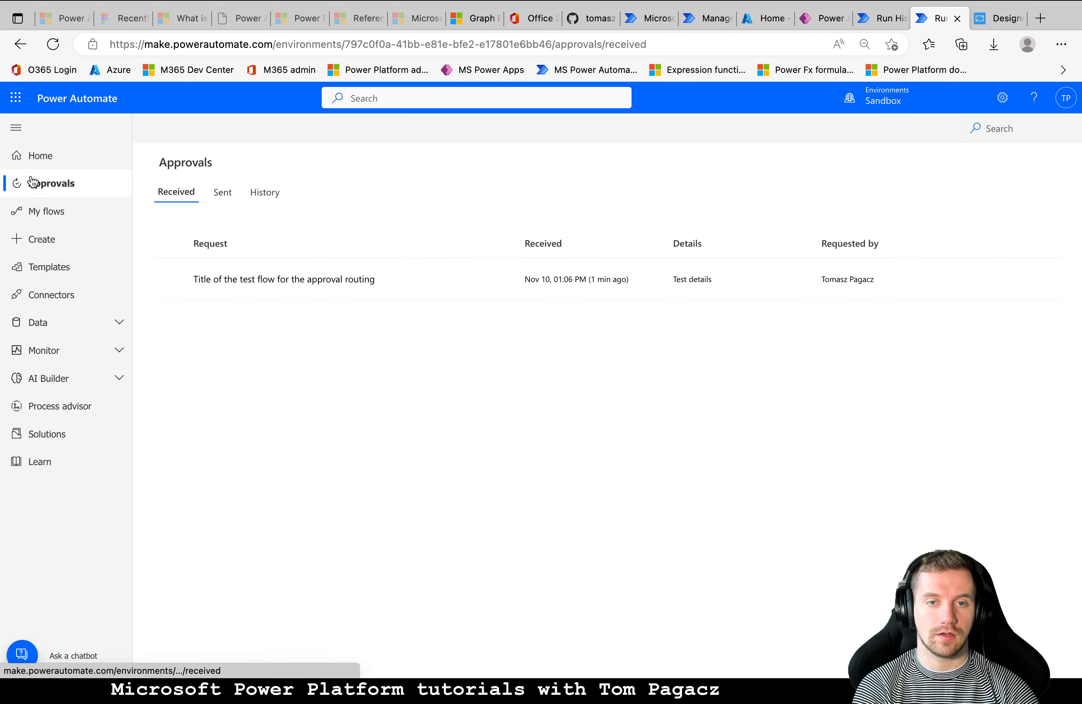
{"action": "left_click", "coordinate": [74, 212]}
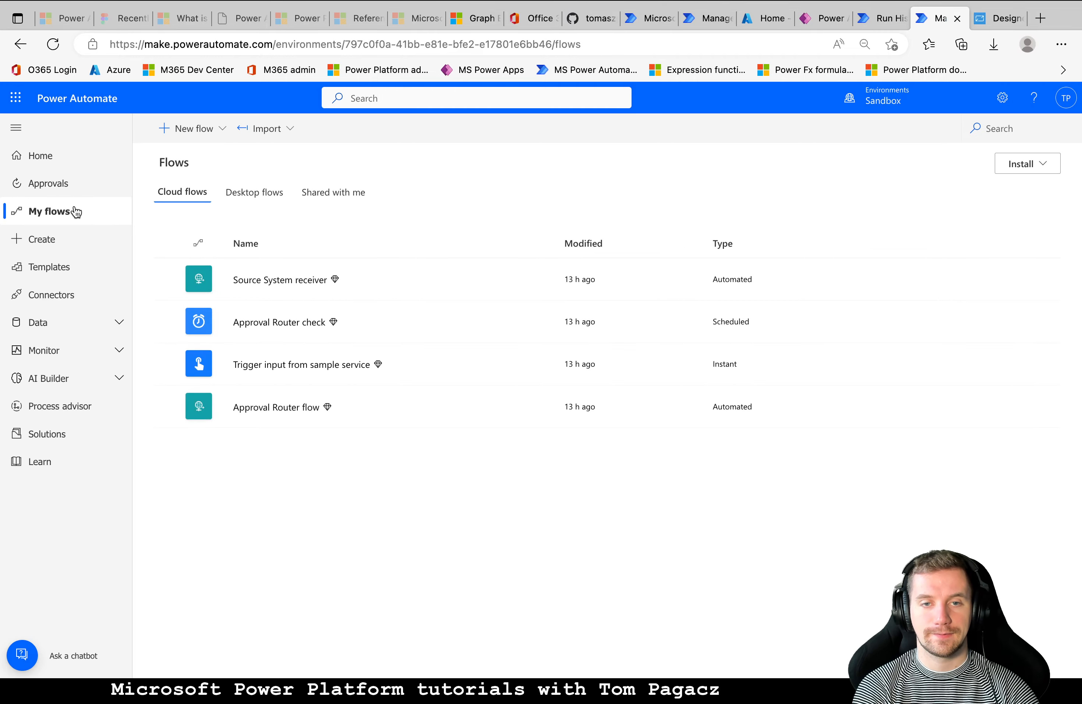
{"action": "left_click", "coordinate": [275, 407]}
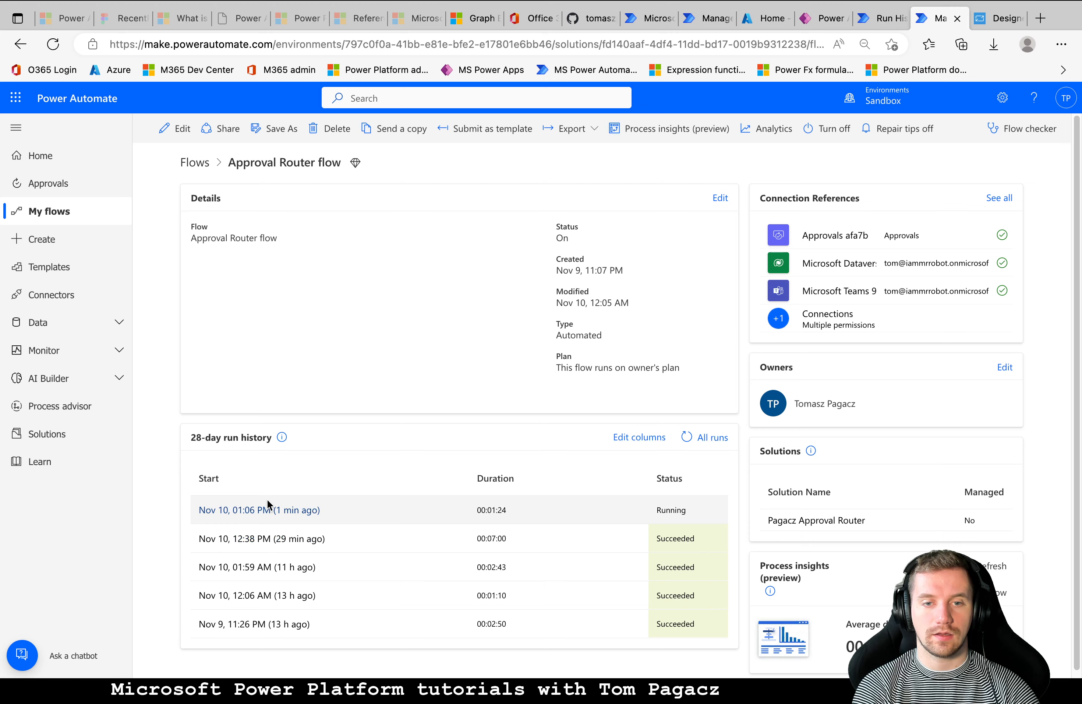
- Switch to Microsoft Teams and review the newest Power Automate approval card, highlighting its requester, dates, additional fields and Test details
{"action": "key", "text": "ctrl+Right"}
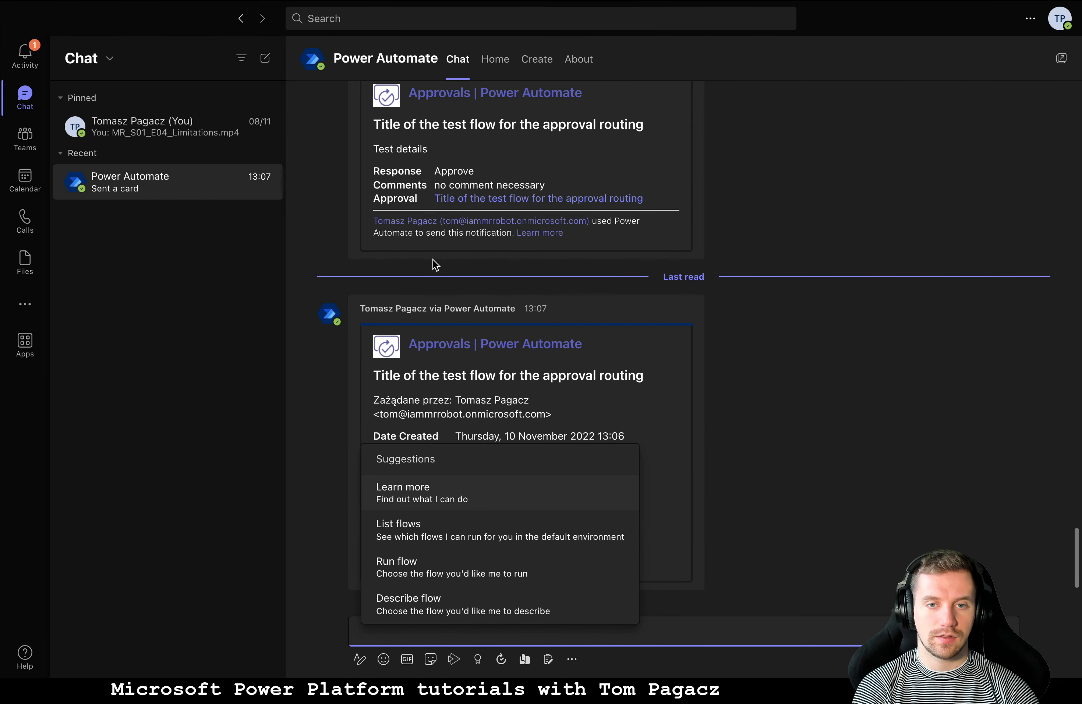
{"action": "left_click", "coordinate": [845, 441]}
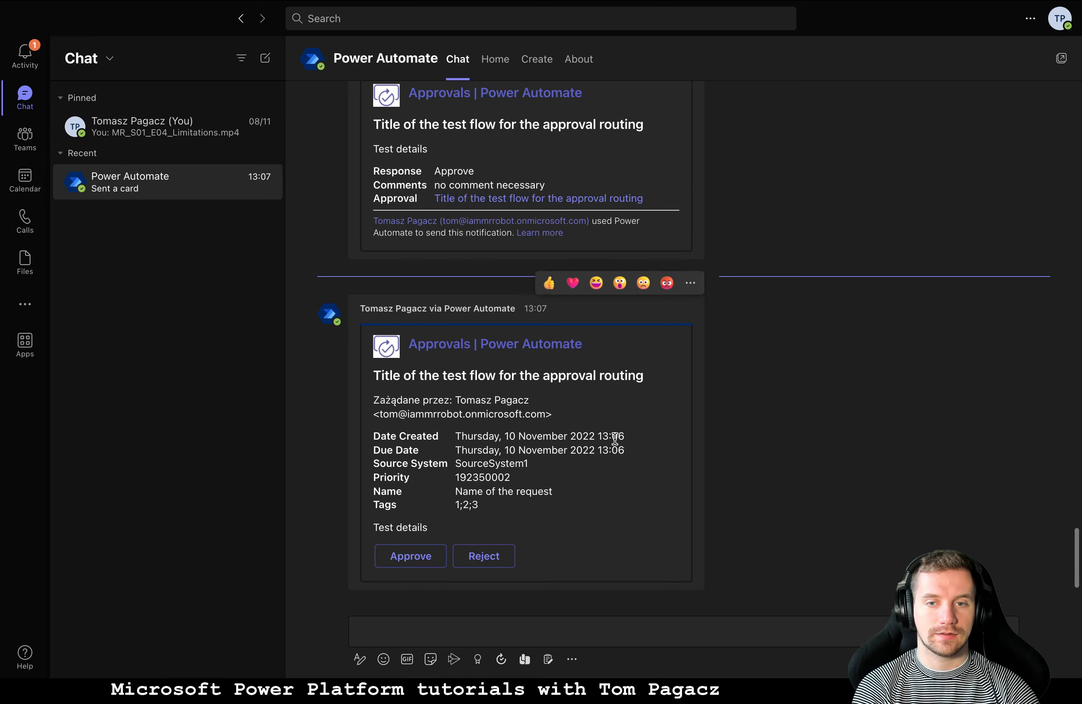
{"action": "left_click_drag", "start_coordinate": [625, 436], "coordinate": [433, 401]}
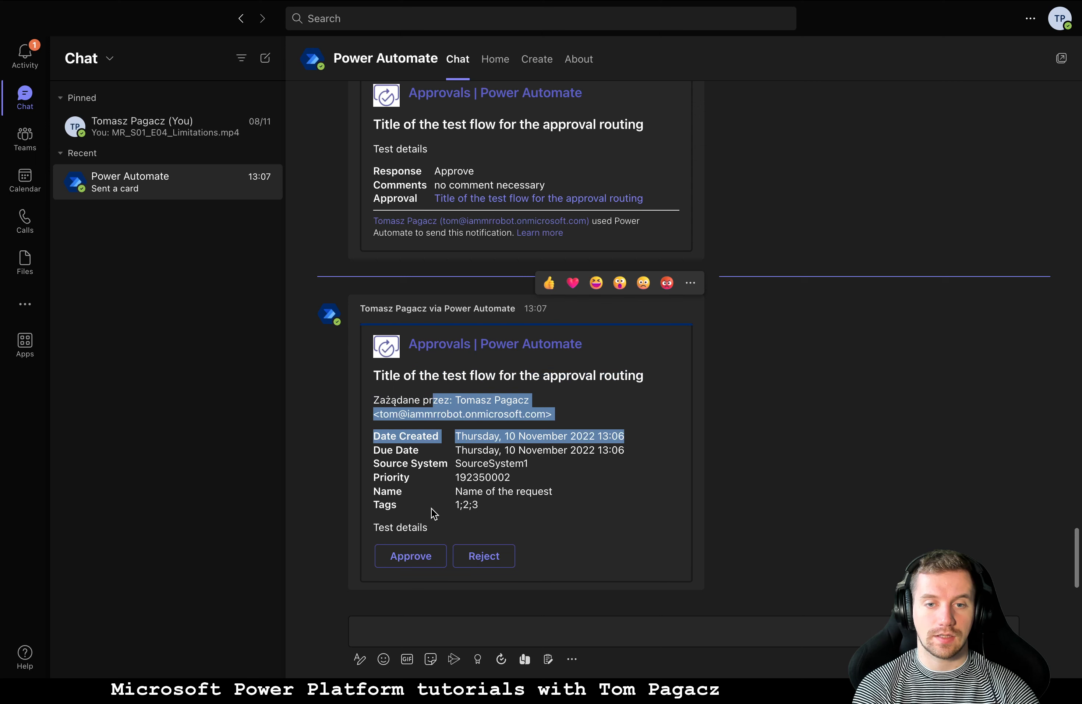
{"action": "left_click_drag", "start_coordinate": [374, 531], "coordinate": [429, 546]}
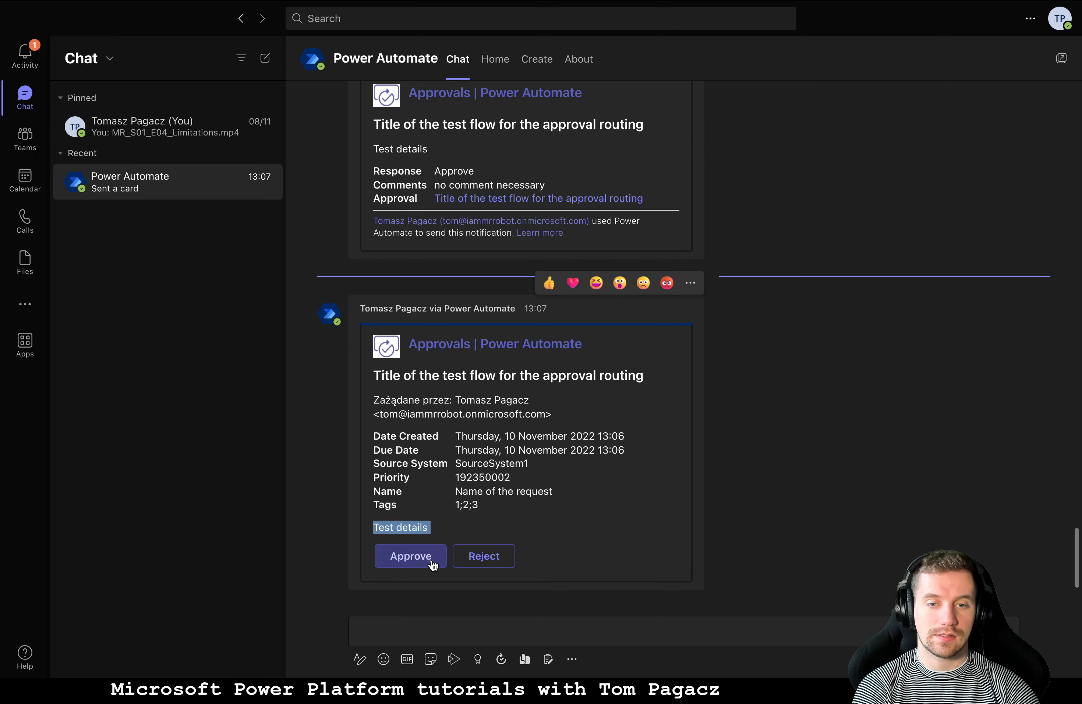
{"action": "left_click_drag", "start_coordinate": [506, 515], "coordinate": [376, 452]}
{"action": "left_click", "coordinate": [522, 513]}
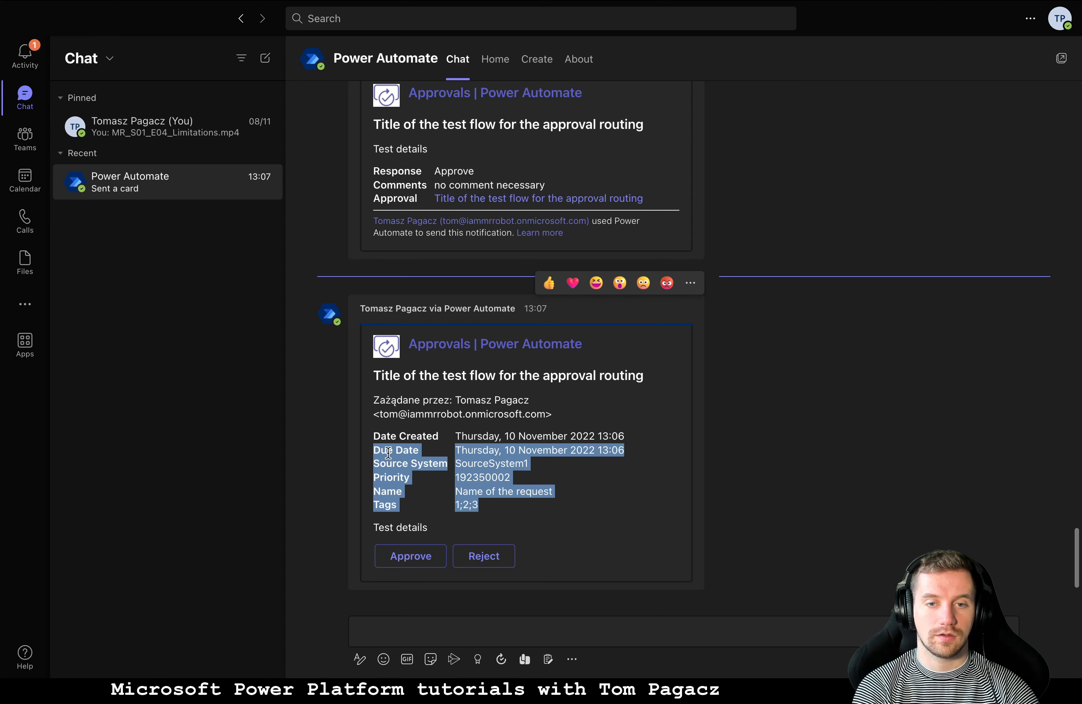
{"action": "left_click", "coordinate": [527, 513]}
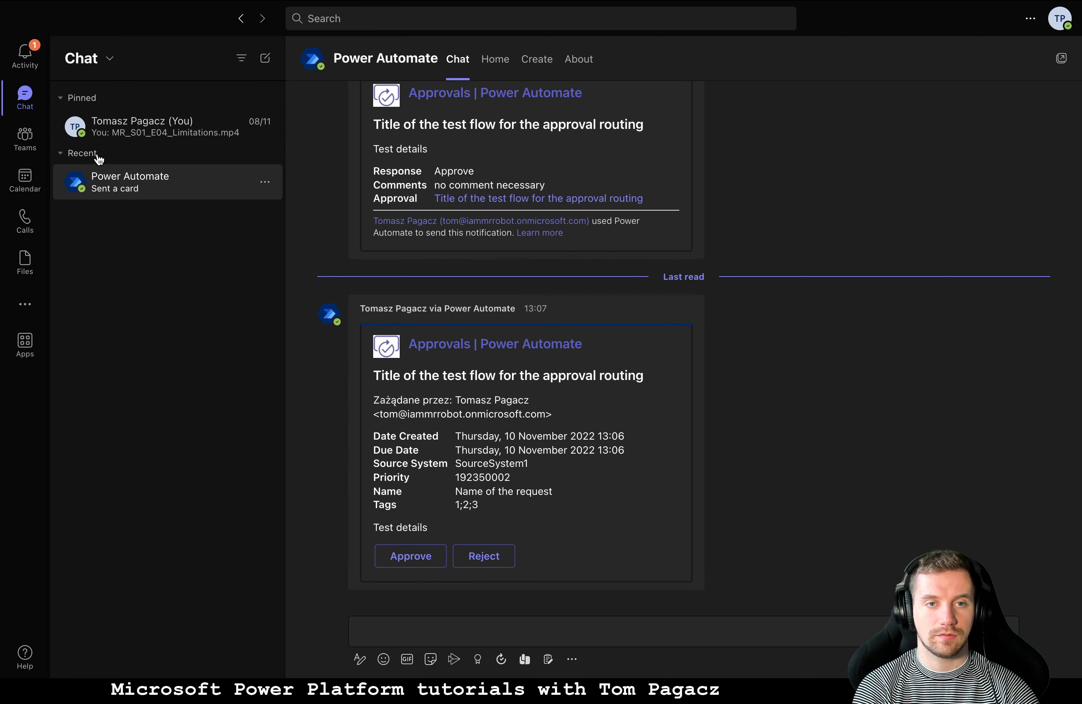
- Open the newest approval request from the Teams activity feed to view its details
{"action": "left_click", "coordinate": [34, 70]}
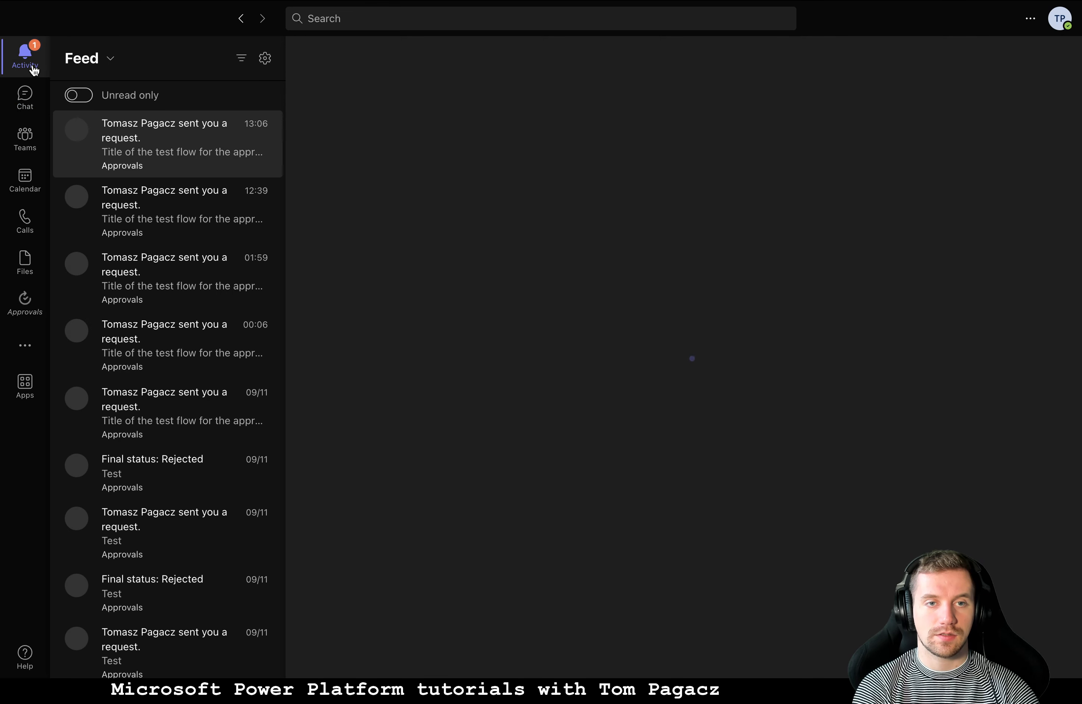
{"action": "left_click", "coordinate": [92, 138]}
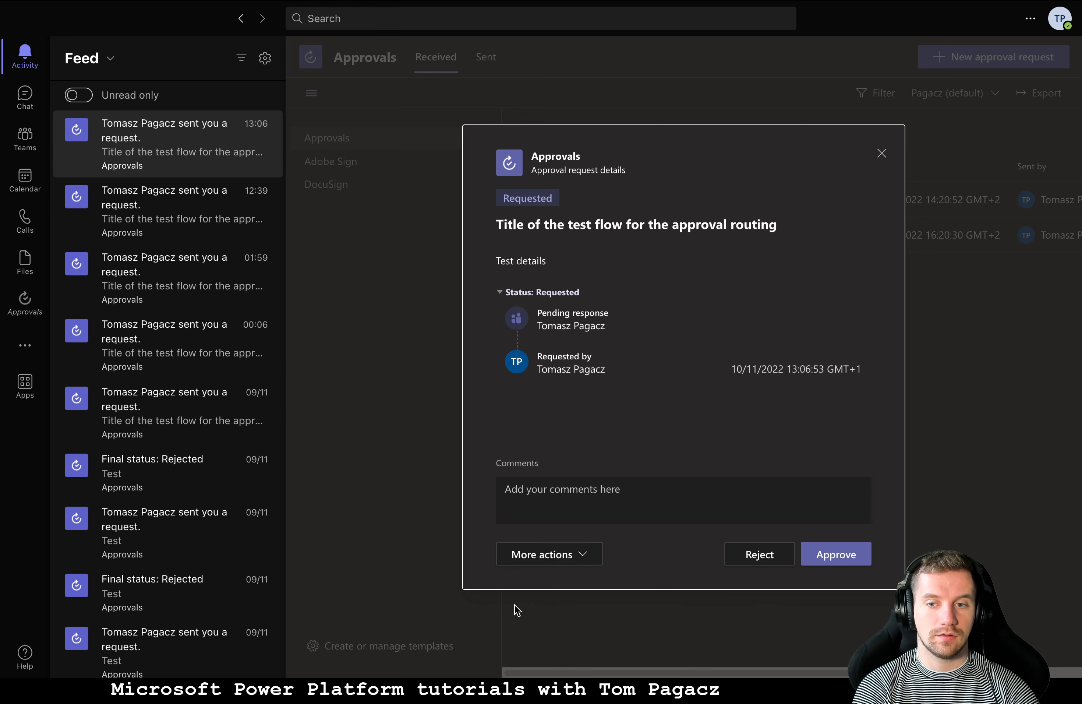
- Switch the Teams Approvals app to the Sandbox environment and review the newest request's details and request time without responding
{"action": "left_click", "coordinate": [25, 301]}
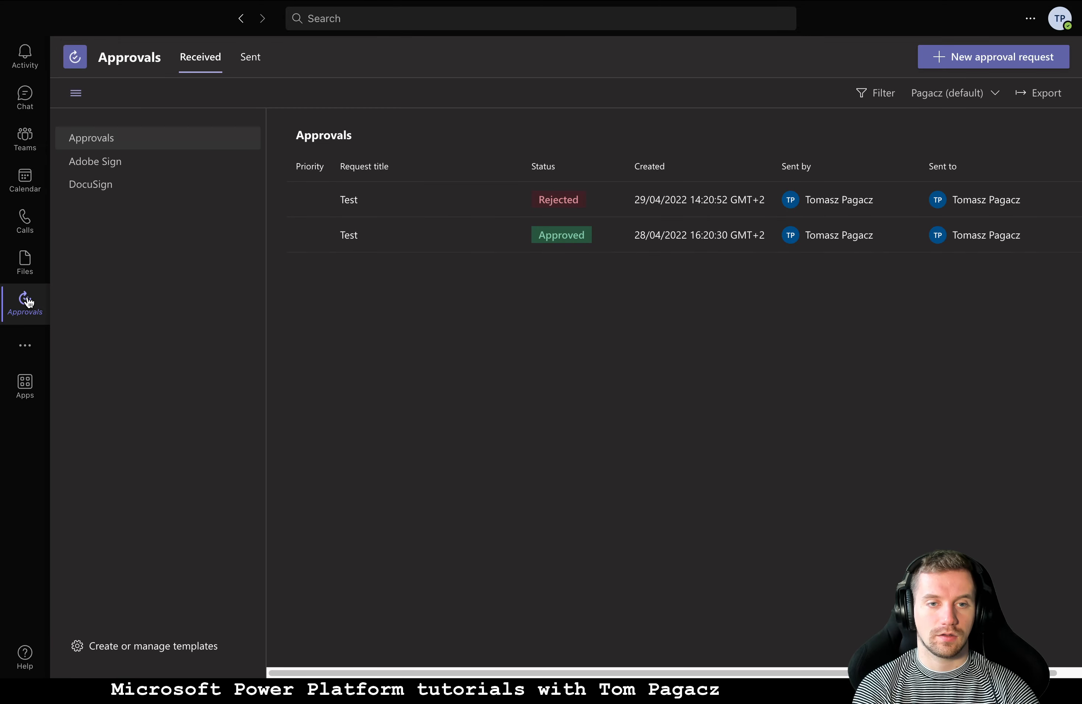
{"action": "left_click", "coordinate": [987, 95]}
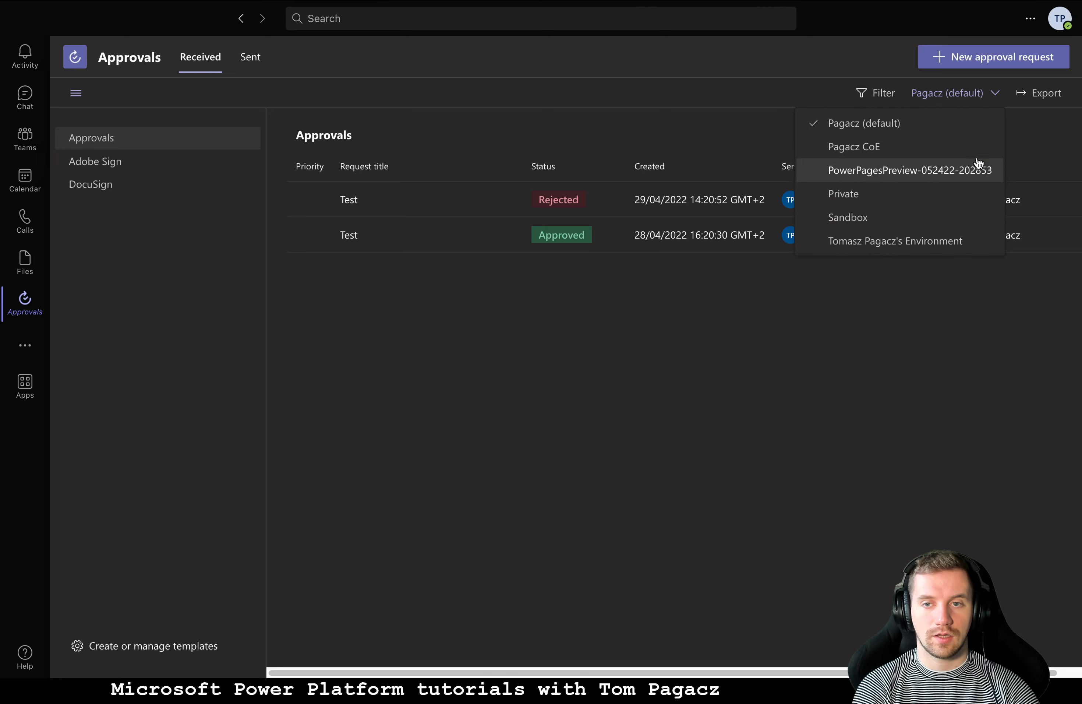
{"action": "left_click", "coordinate": [925, 221]}
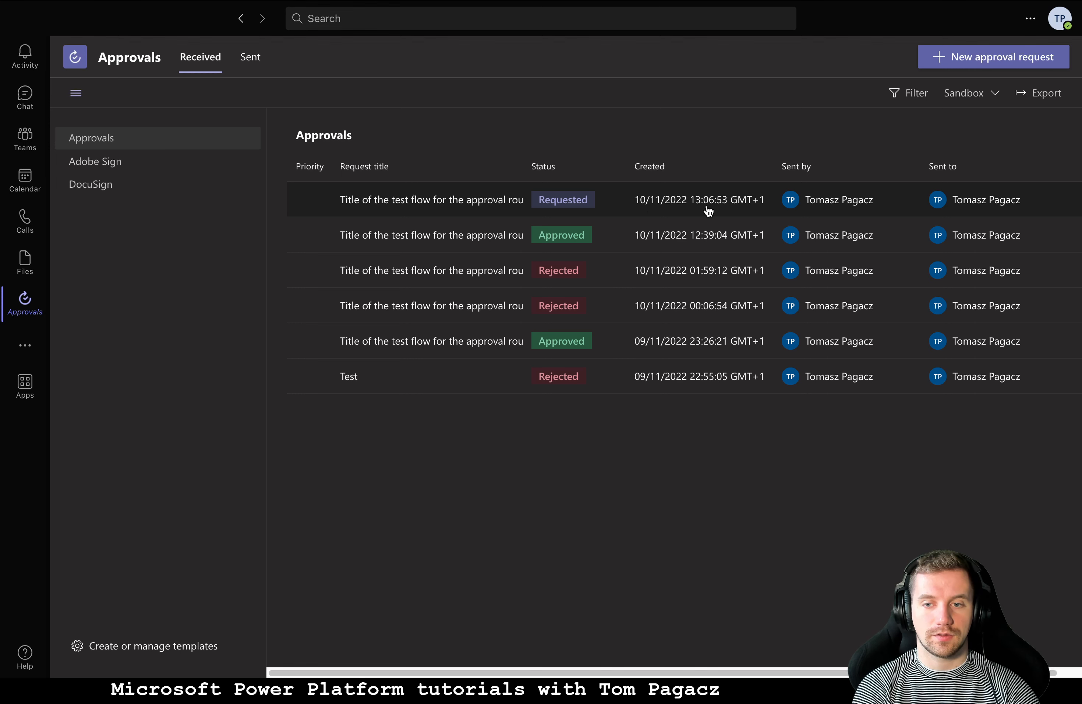
{"action": "left_click", "coordinate": [493, 206]}
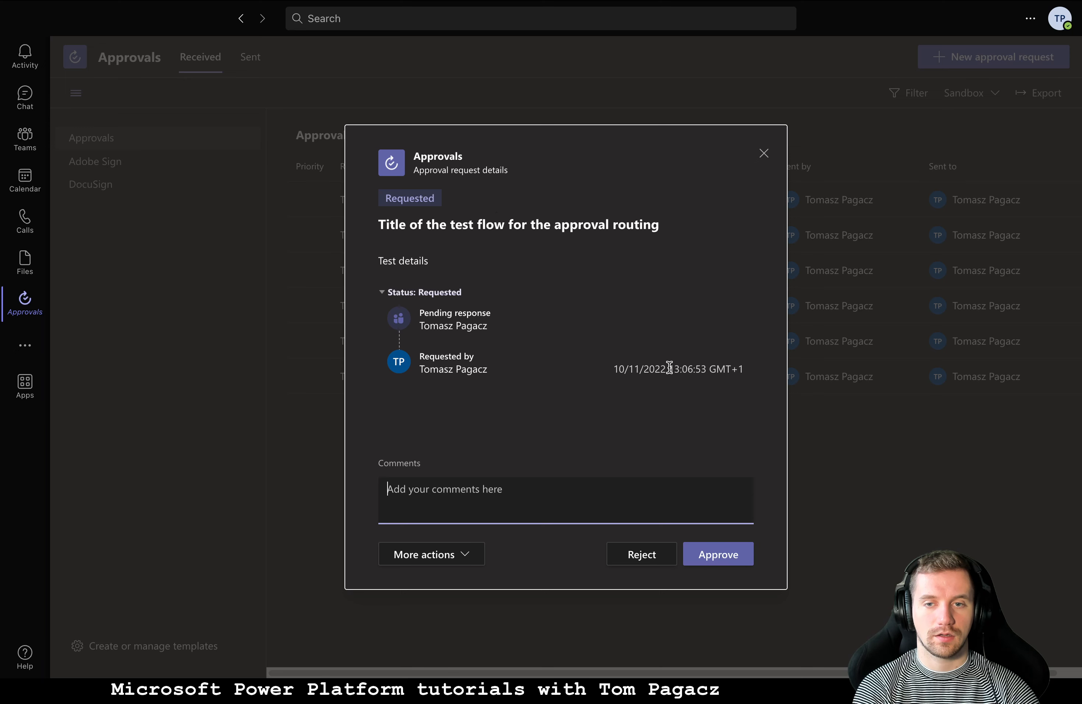
{"action": "left_click_drag", "start_coordinate": [670, 368], "coordinate": [711, 368]}
{"action": "left_click", "coordinate": [615, 405]}
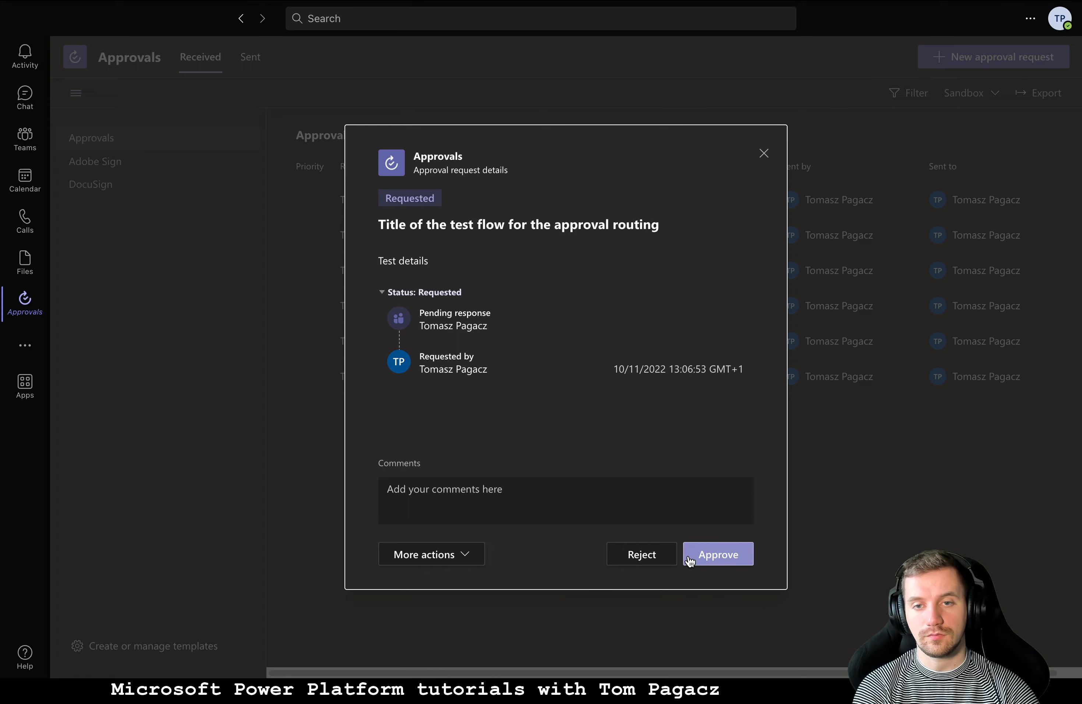
{"action": "left_click", "coordinate": [763, 153]}
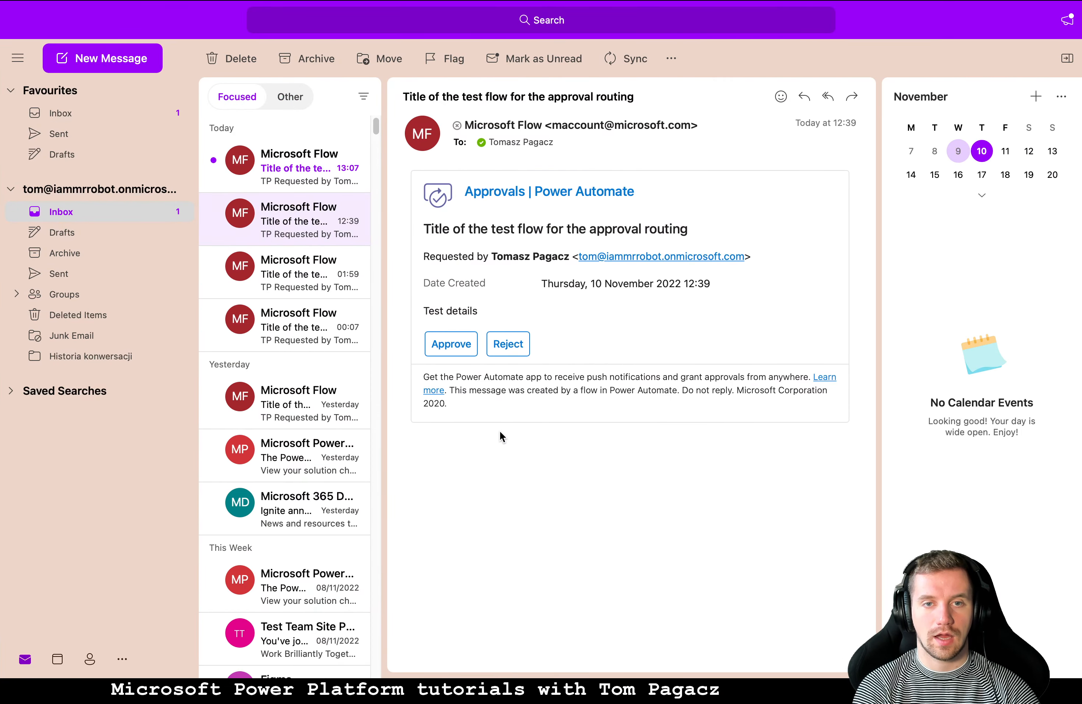
- Read the newest Microsoft Flow approval email in Outlook, then return to the Approval Router flow page in Power Automate
{"action": "left_click", "coordinate": [276, 178]}
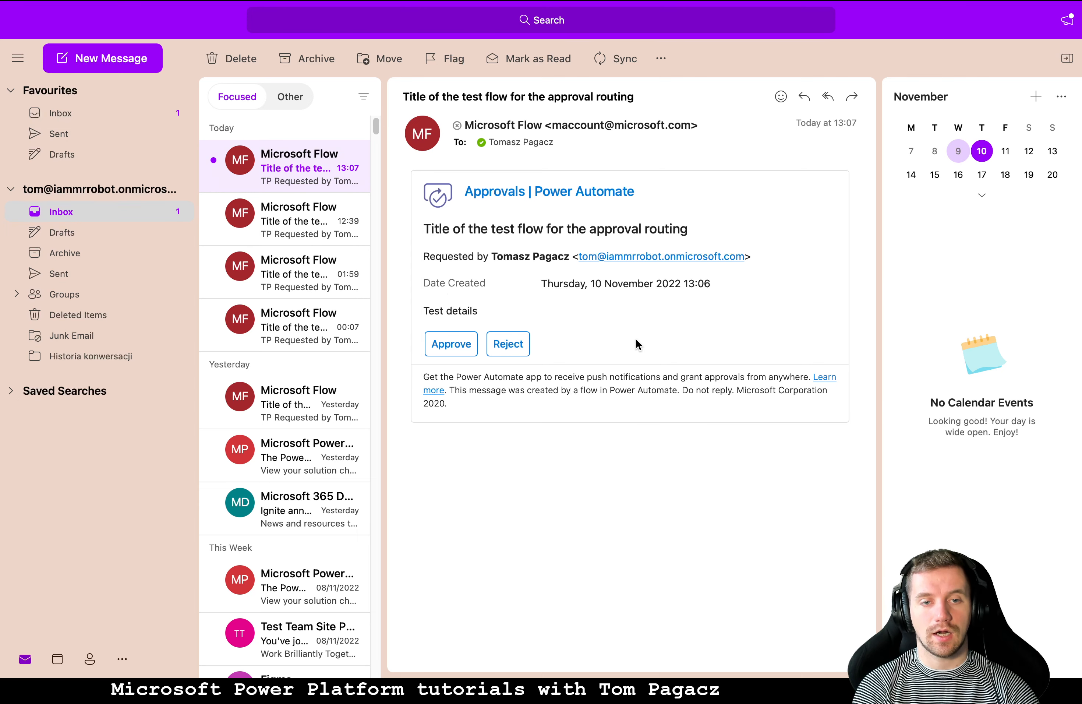
{"action": "key", "text": "ctrl+Left"}
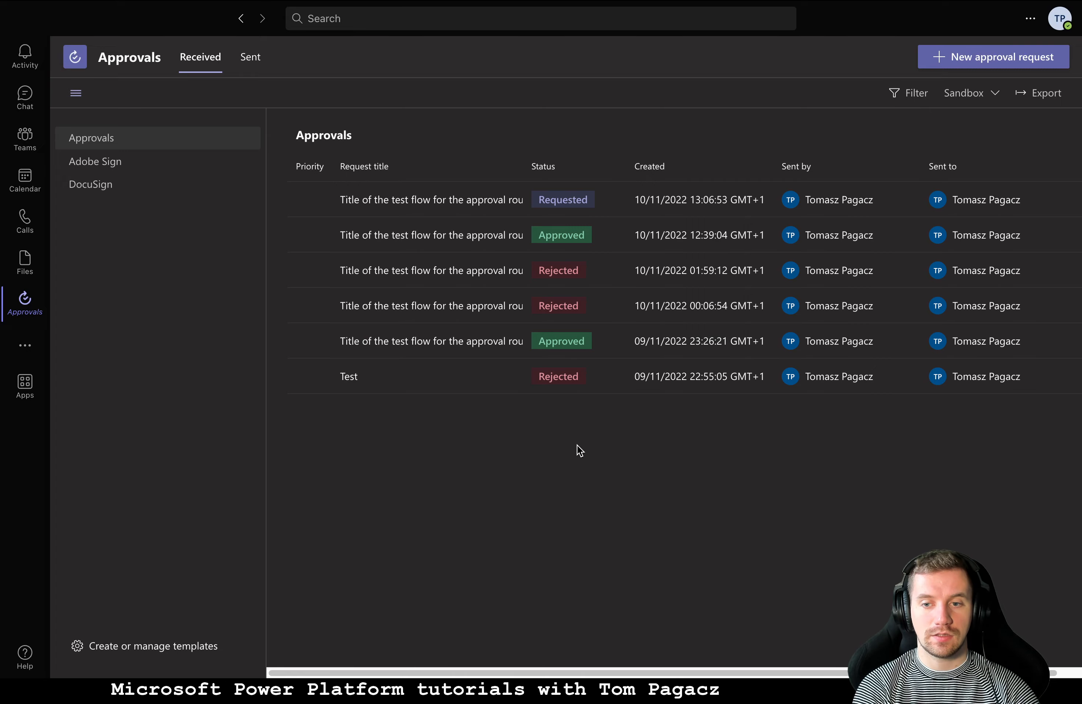
{"action": "key", "text": "ctrl+Left"}
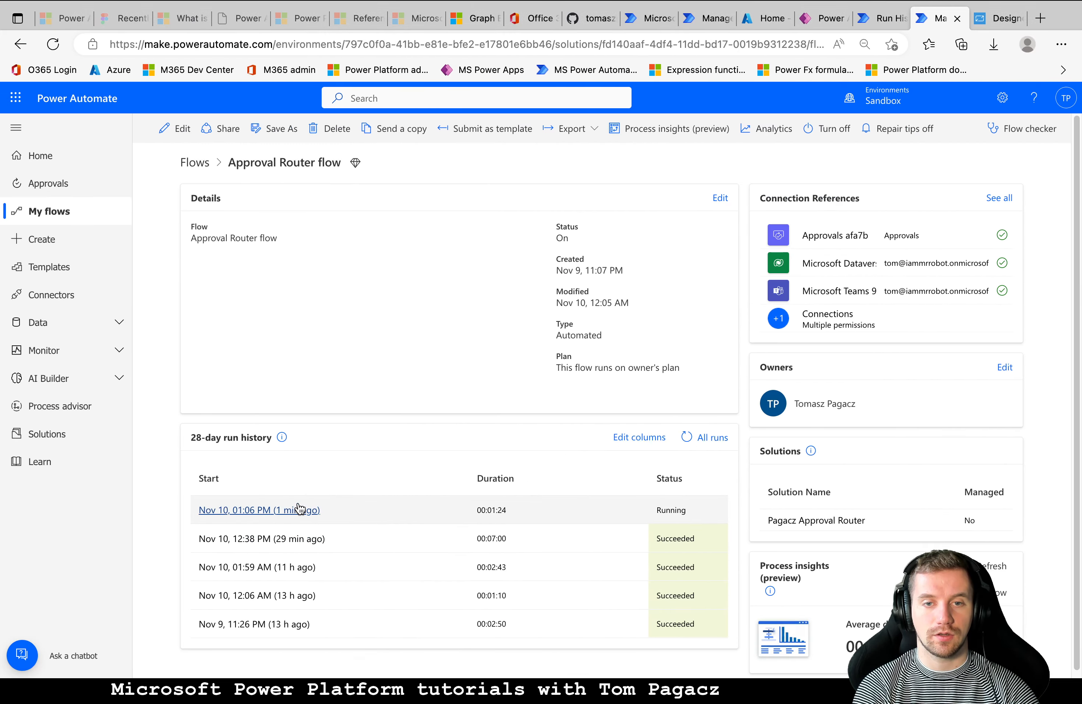
- Open the newest Approval Router flow run and examine the HTTP request trigger's schema and outputs, then the actions following it
{"action": "left_click", "coordinate": [299, 510]}
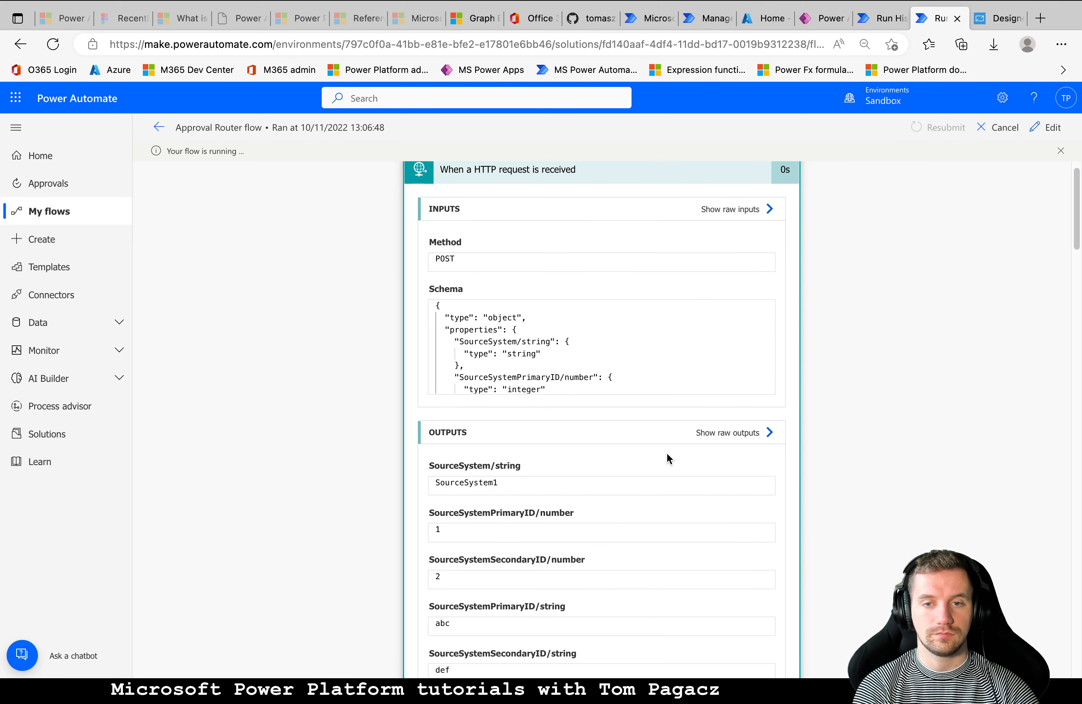
{"action": "scroll", "coordinate": [666, 452], "scroll_direction": "down", "scroll_amount": 1}
{"action": "scroll", "coordinate": [636, 361], "scroll_direction": "down", "scroll_amount": 5}
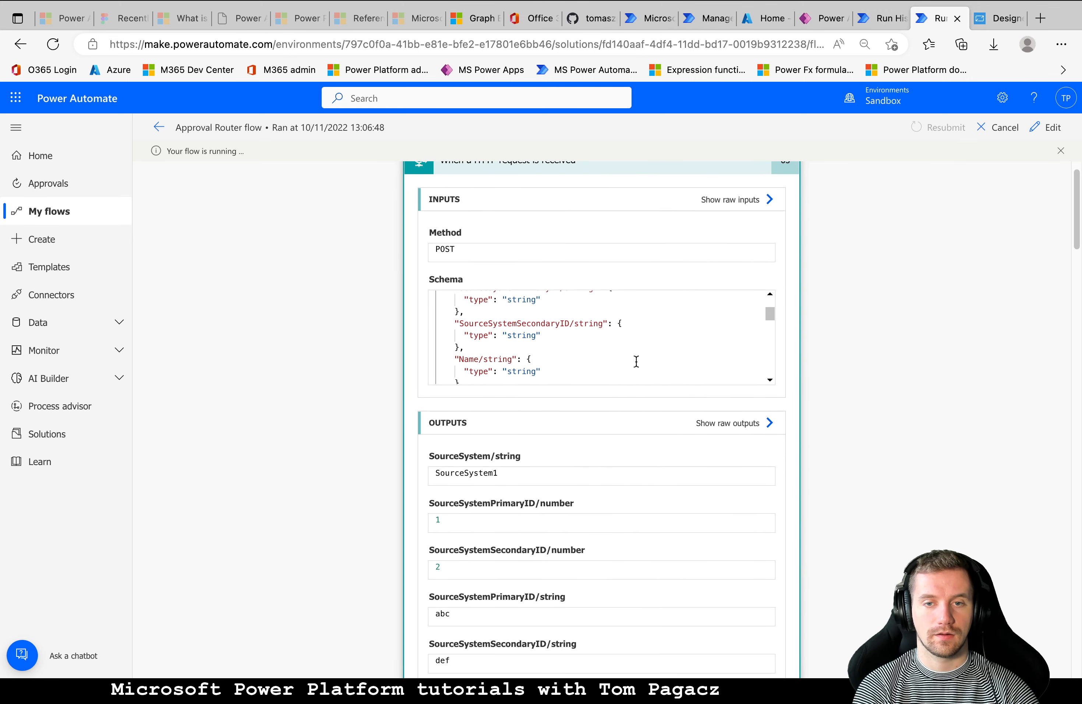
{"action": "scroll", "coordinate": [636, 361], "scroll_direction": "down", "scroll_amount": 10}
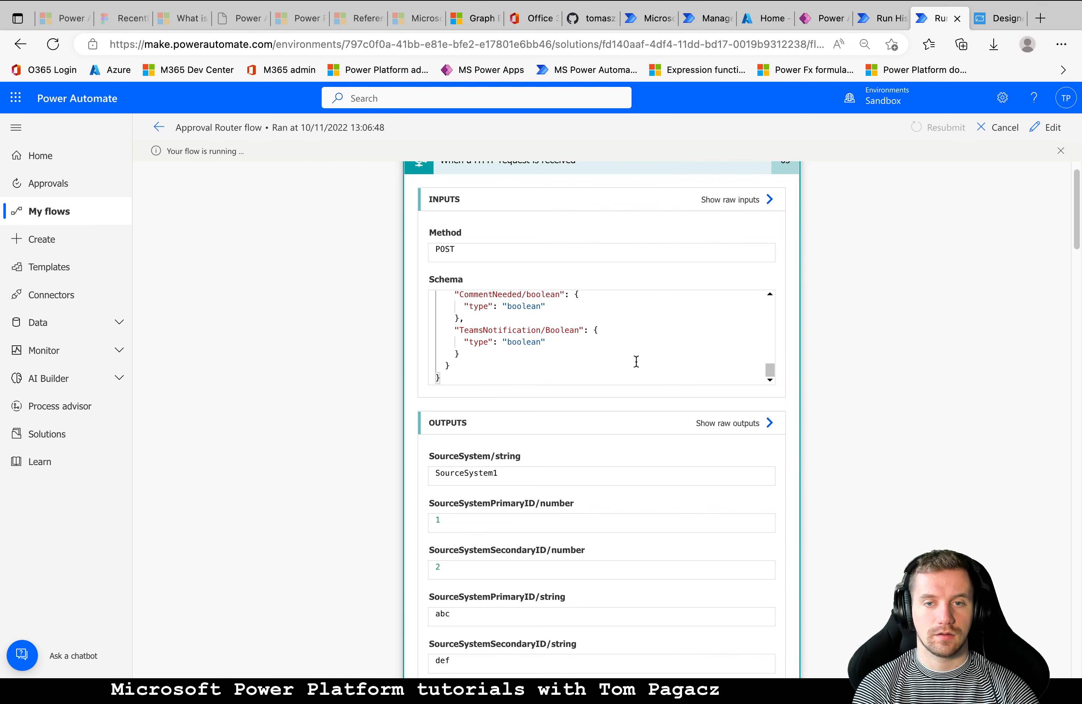
{"action": "scroll", "coordinate": [806, 384], "scroll_direction": "down", "scroll_amount": 8}
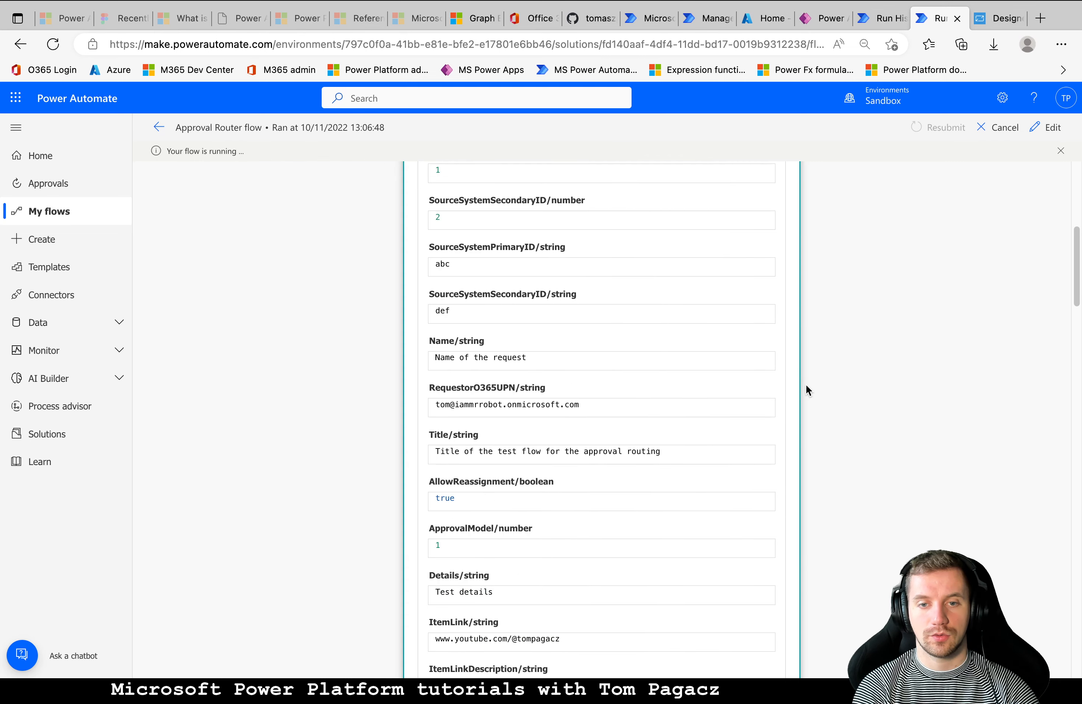
{"action": "scroll", "coordinate": [837, 380], "scroll_direction": "up", "scroll_amount": 2}
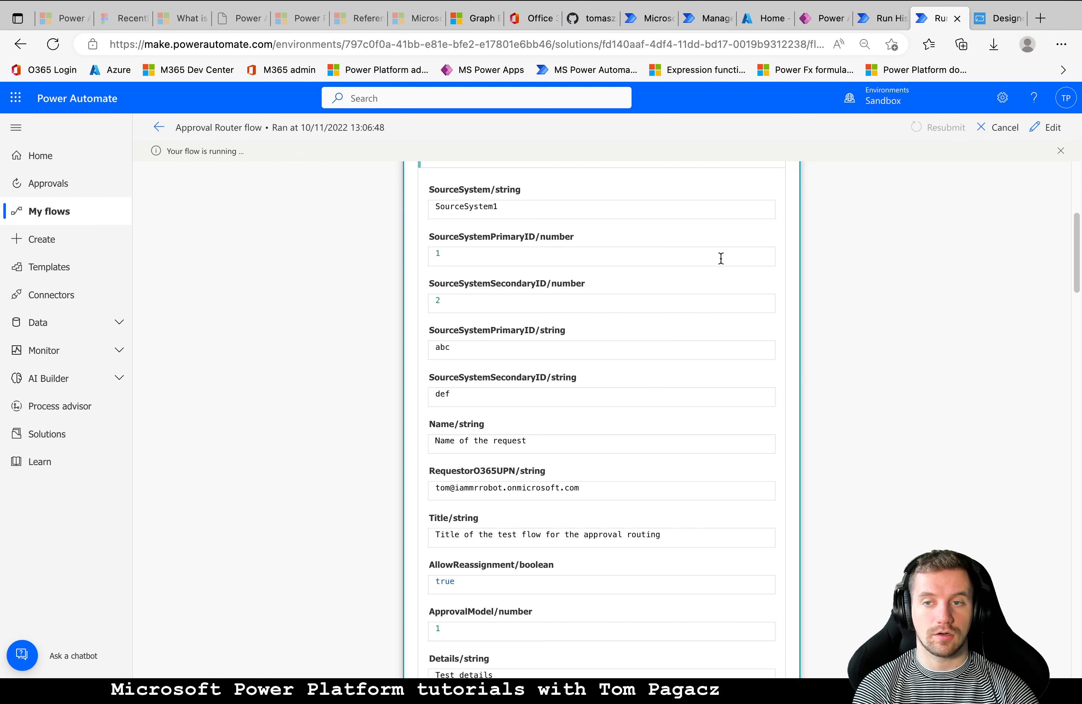
{"action": "scroll", "coordinate": [721, 258], "scroll_direction": "up", "scroll_amount": 7}
{"action": "left_click", "coordinate": [750, 210]}
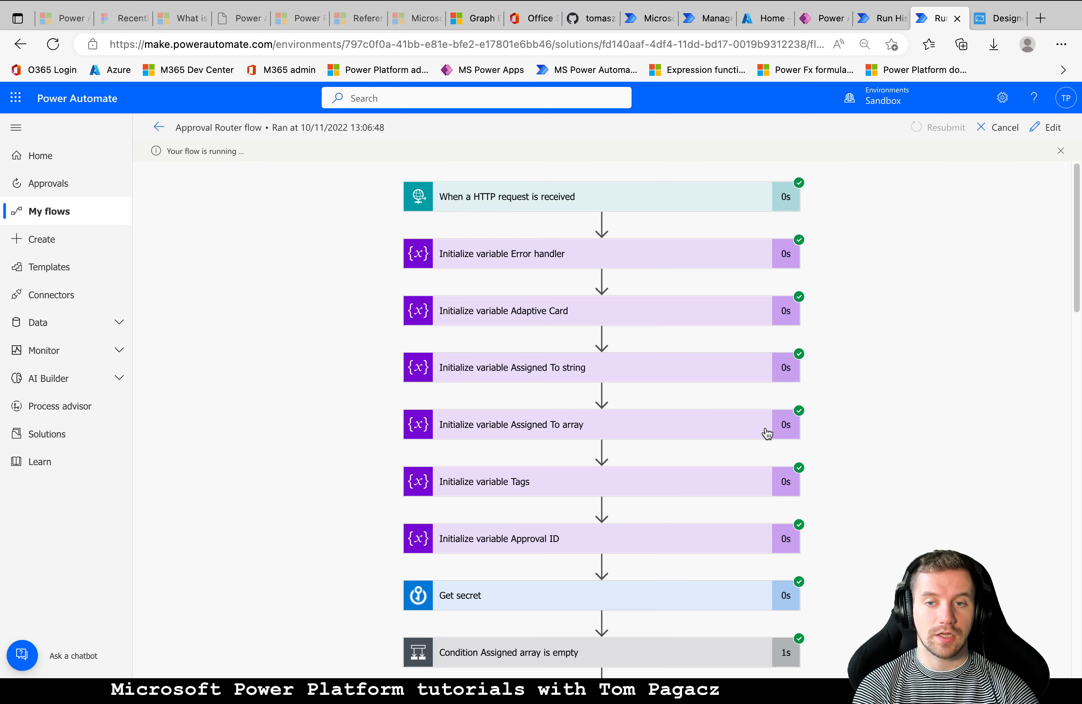
{"action": "scroll", "coordinate": [874, 422], "scroll_direction": "down", "scroll_amount": 5}
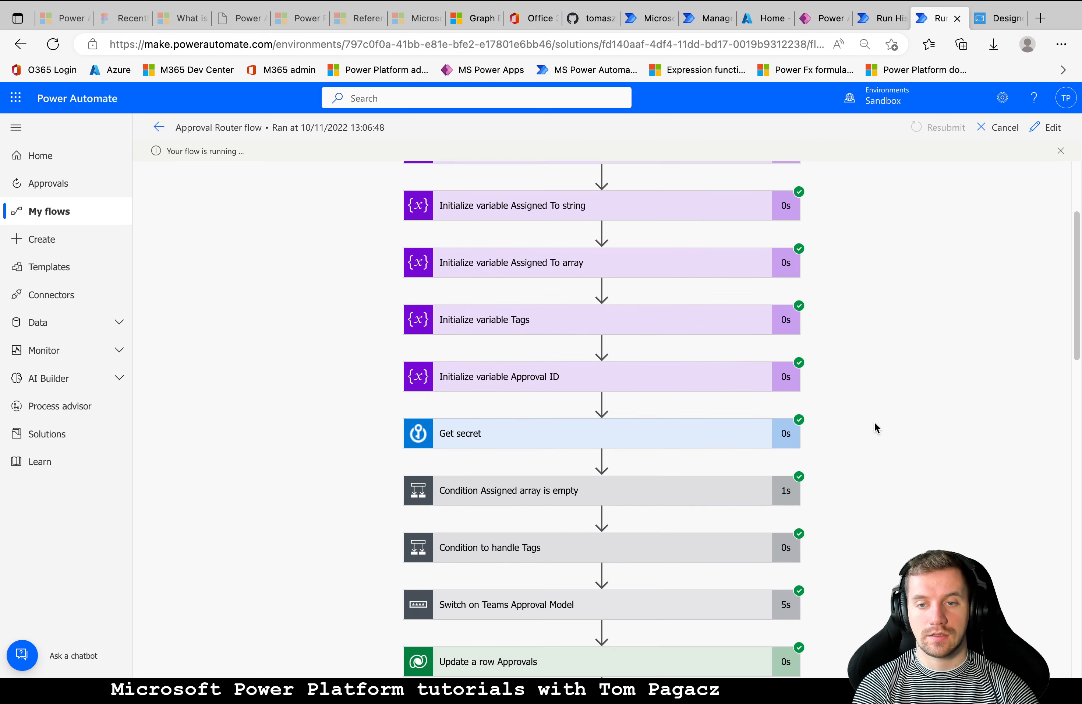
{"action": "scroll", "coordinate": [874, 422], "scroll_direction": "down", "scroll_amount": 10}
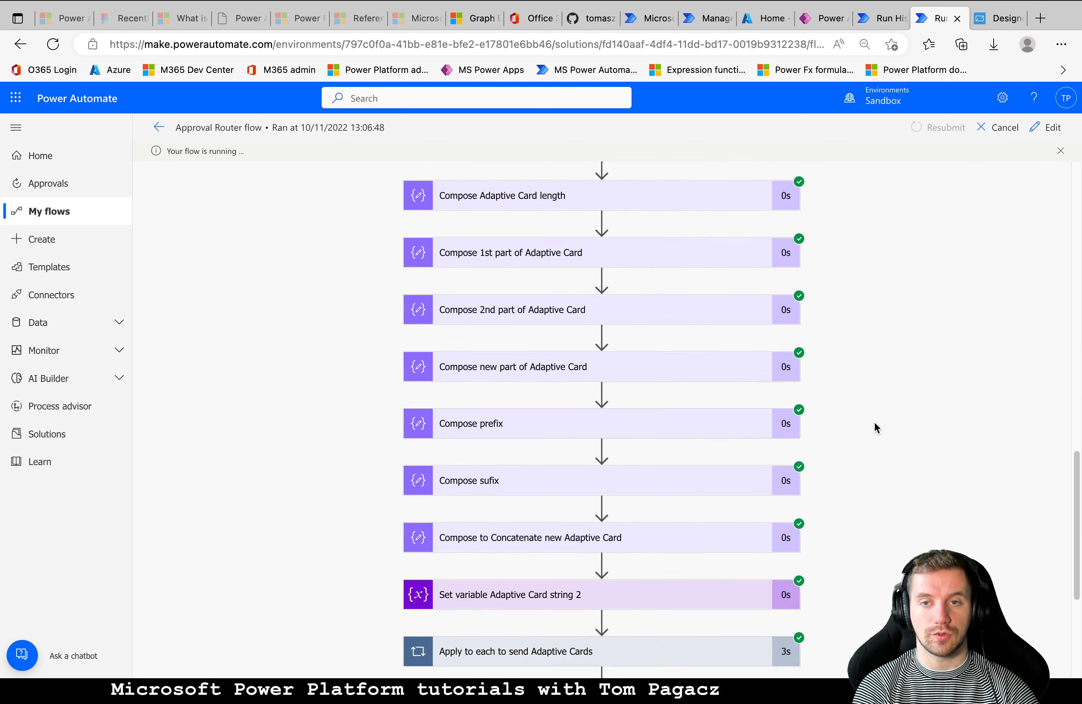
- Switch to the Power Automate chat in Teams and approve the newest approval card with the comment "no comment", highlighting the submitted response
{"action": "key", "text": "ctrl+Right"}
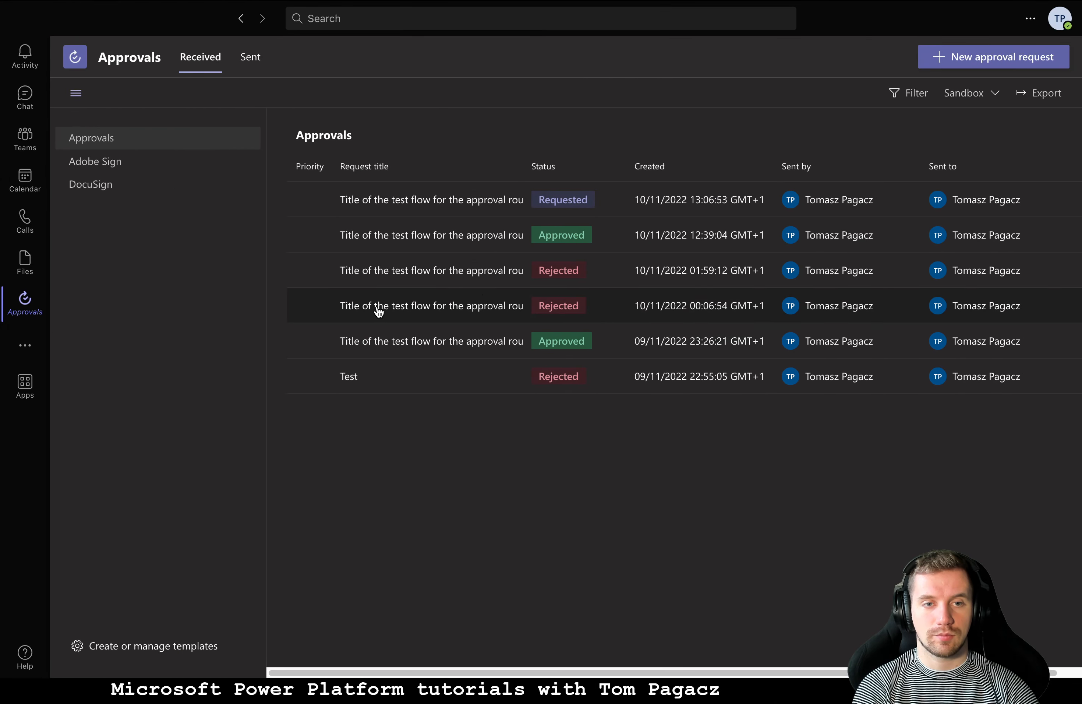
{"action": "left_click", "coordinate": [26, 95]}
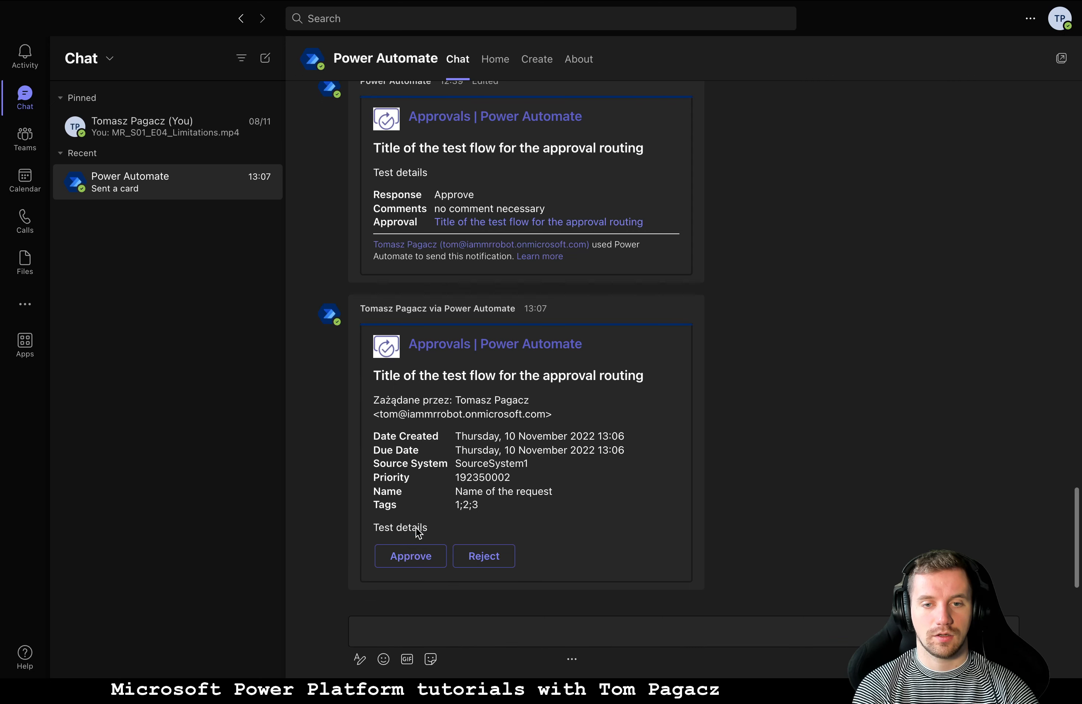
{"action": "left_click", "coordinate": [421, 561]}
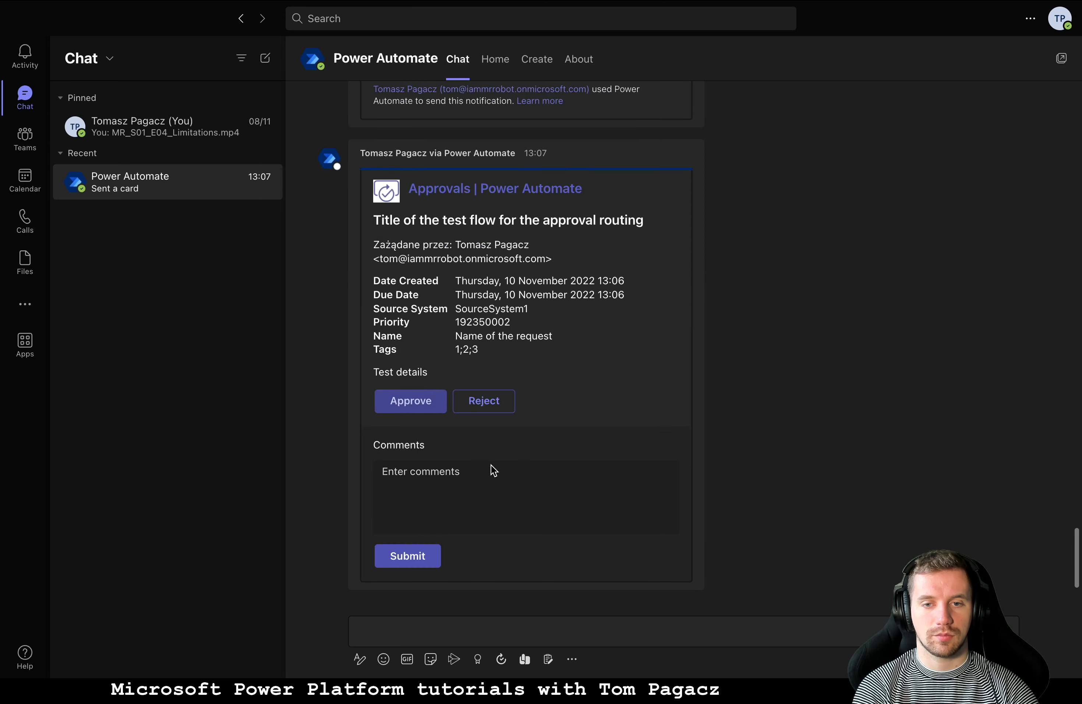
{"action": "left_click", "coordinate": [414, 555]}
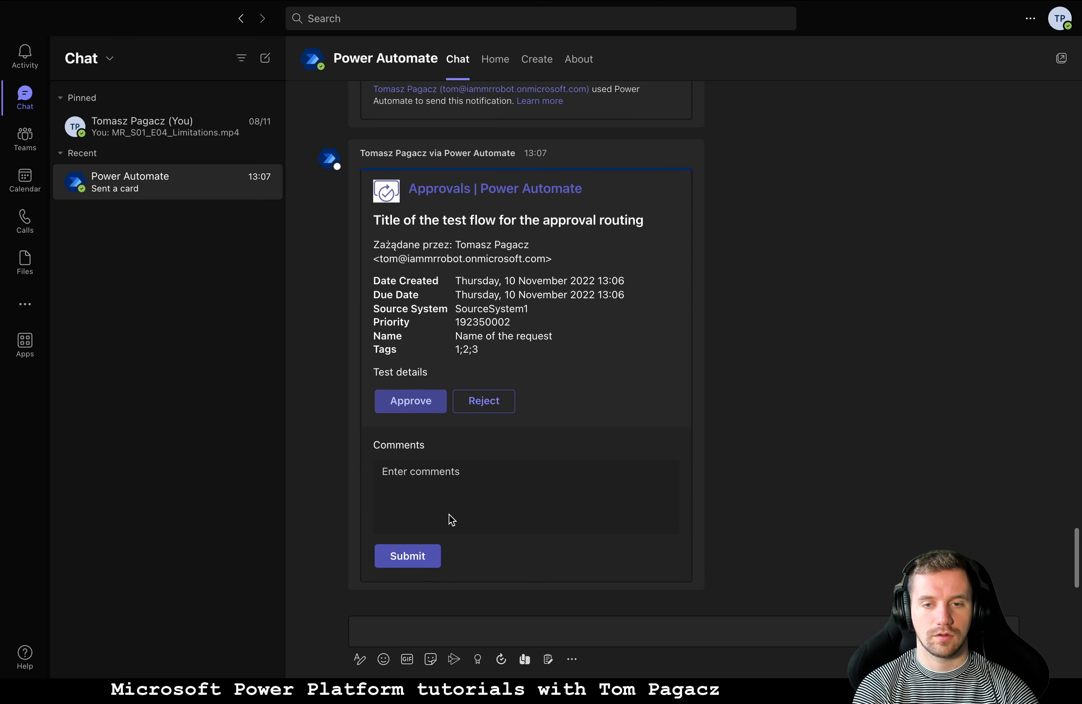
{"action": "left_click", "coordinate": [450, 505]}
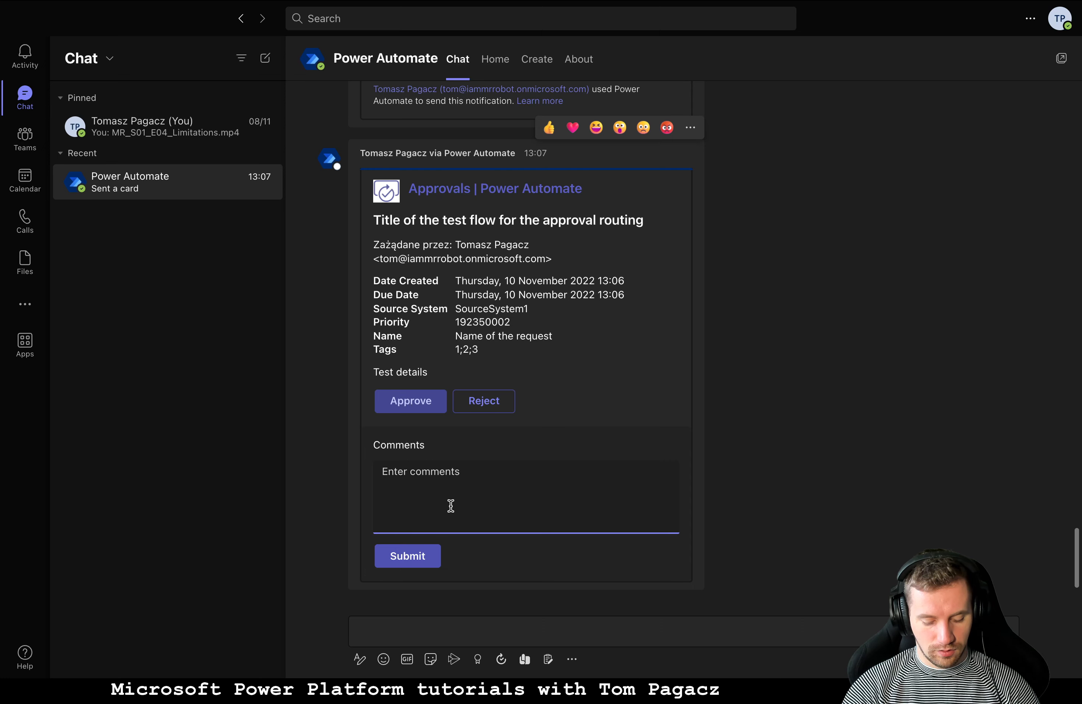
{"action": "type", "text": "no comment"}
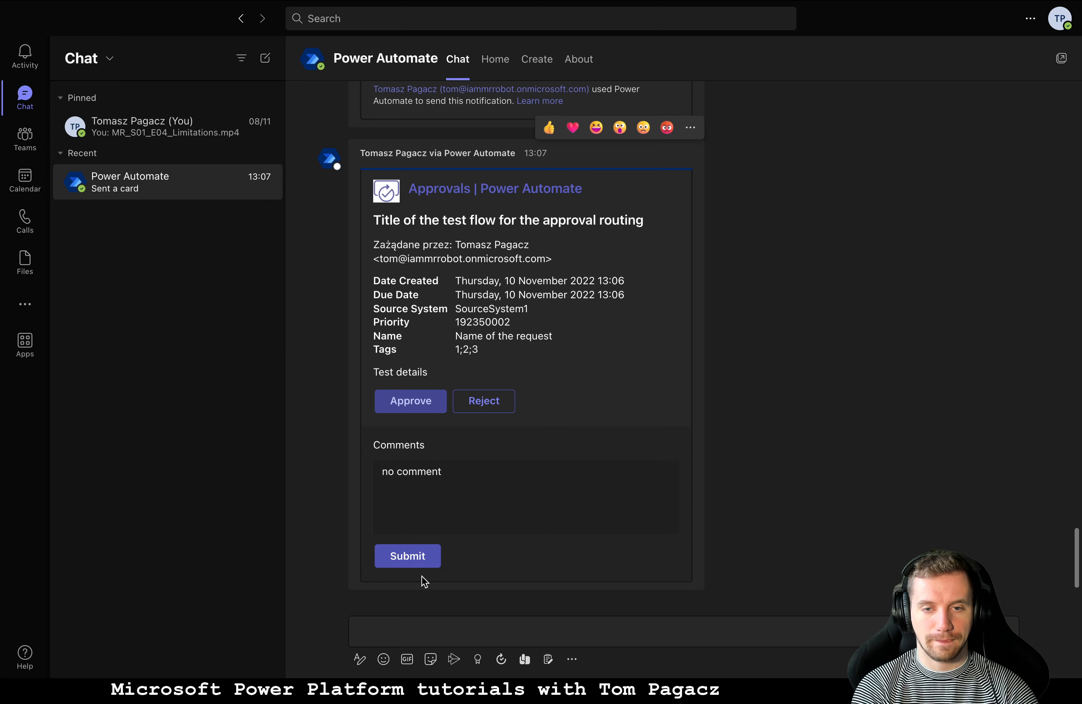
{"action": "left_click", "coordinate": [422, 563]}
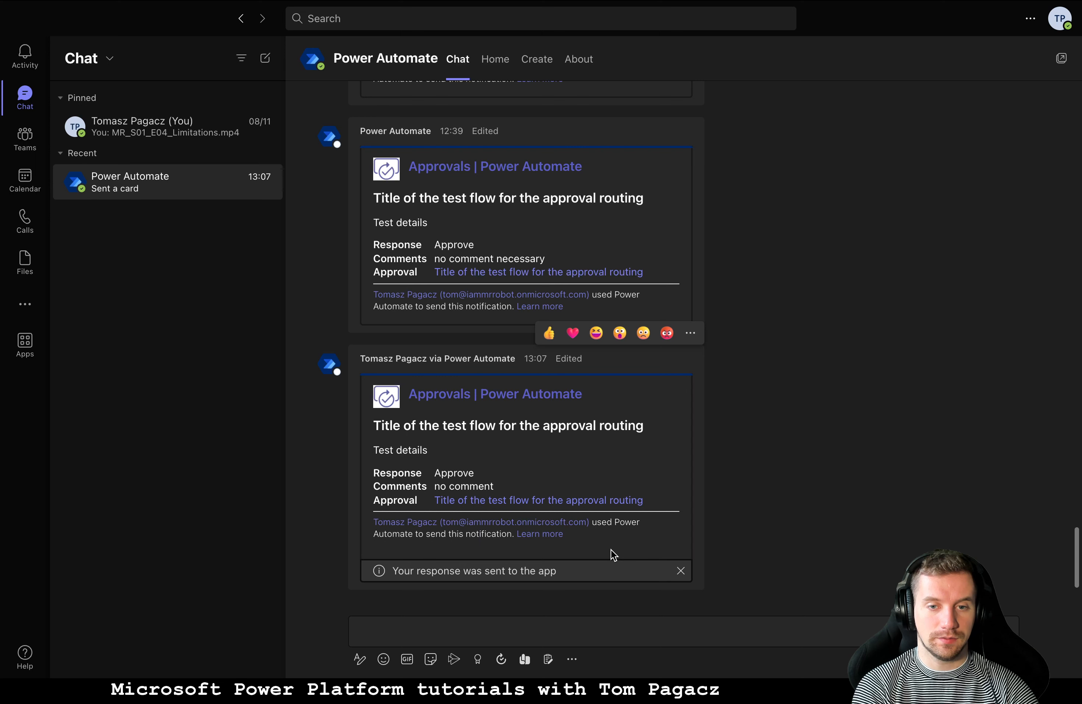
{"action": "left_click_drag", "start_coordinate": [530, 489], "coordinate": [377, 473]}
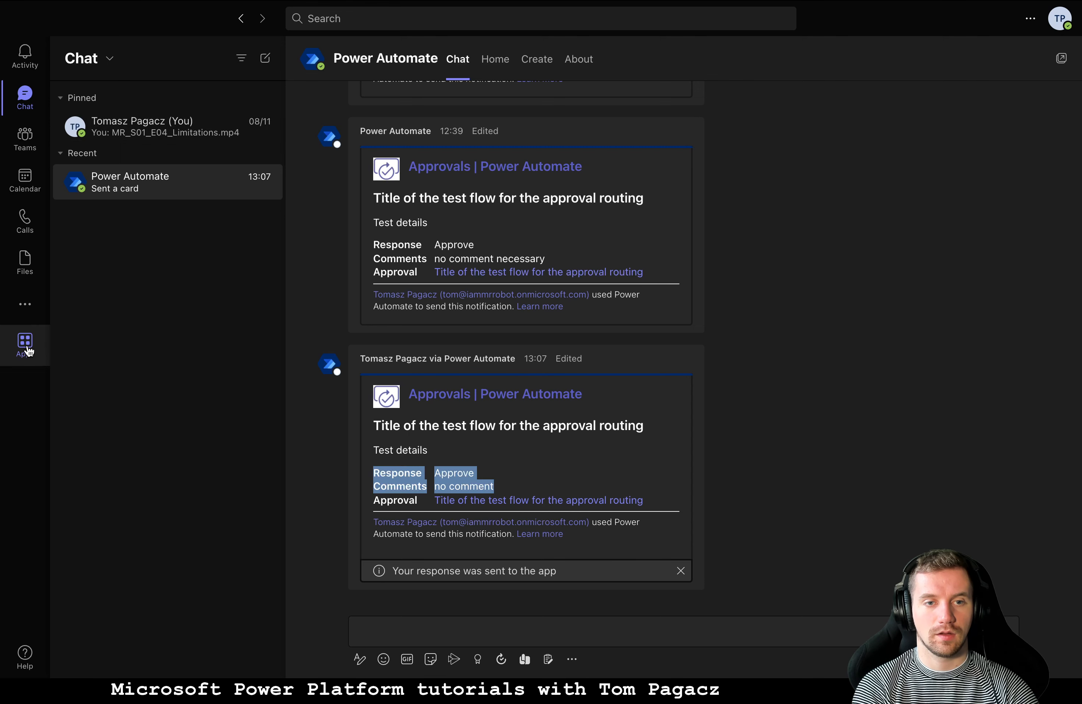
- Reopen the Approvals app in the Sandbox environment and check the newest request's final status, highlighting its comment
{"action": "left_click", "coordinate": [24, 304]}
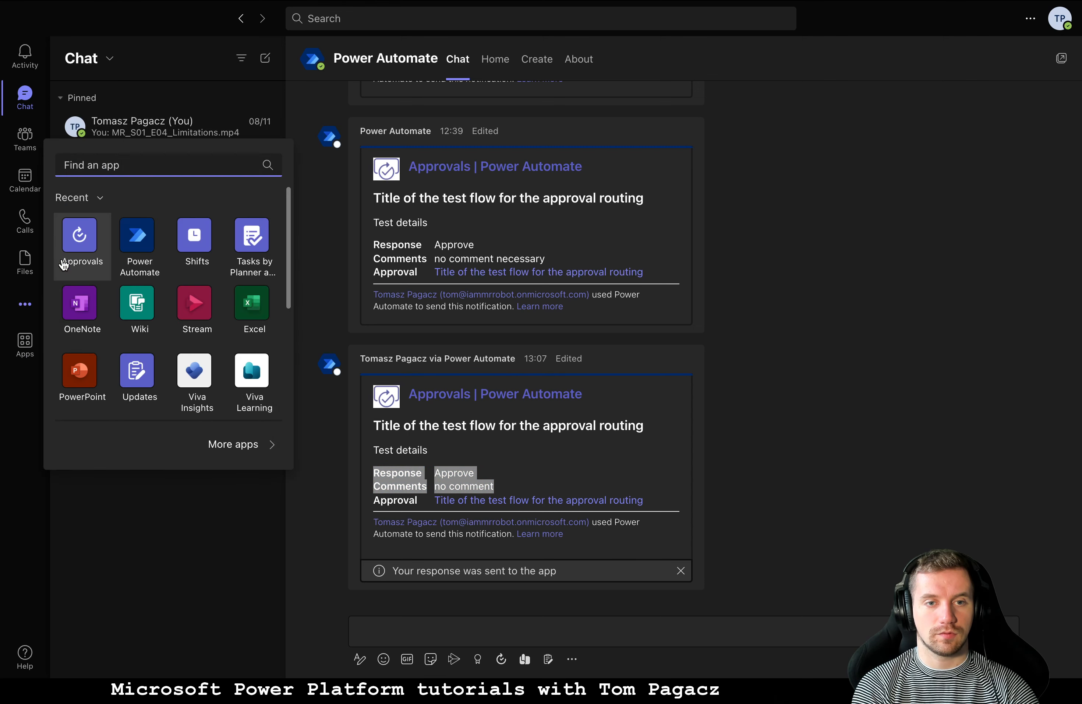
{"action": "left_click", "coordinate": [77, 255]}
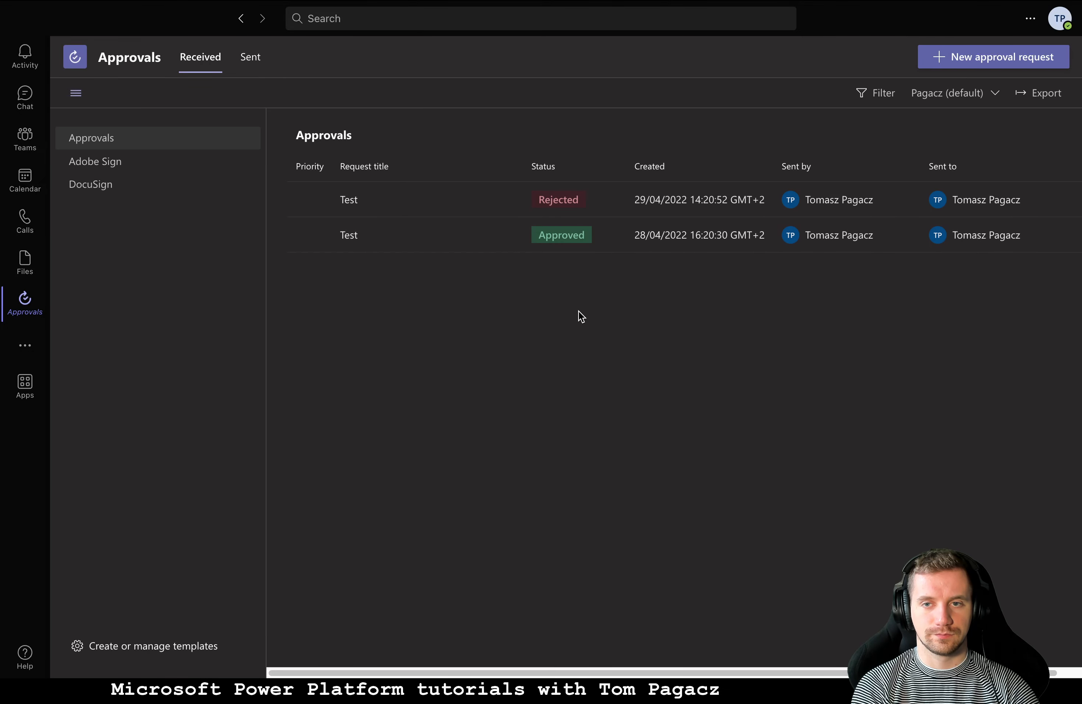
{"action": "left_click", "coordinate": [945, 93]}
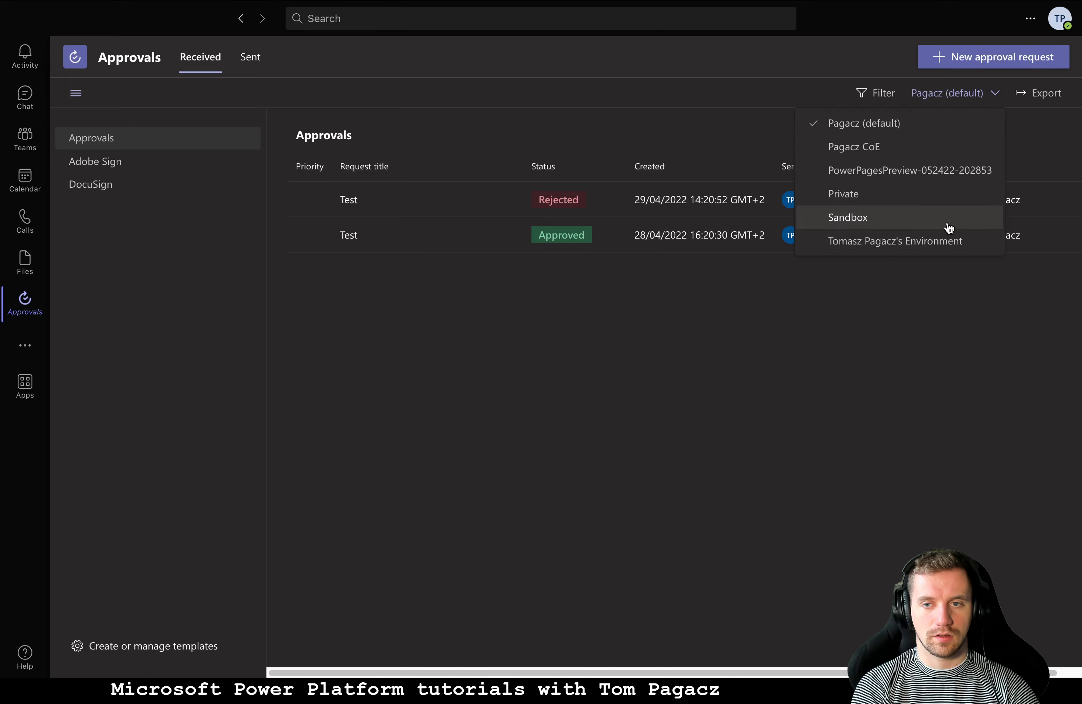
{"action": "left_click", "coordinate": [862, 226]}
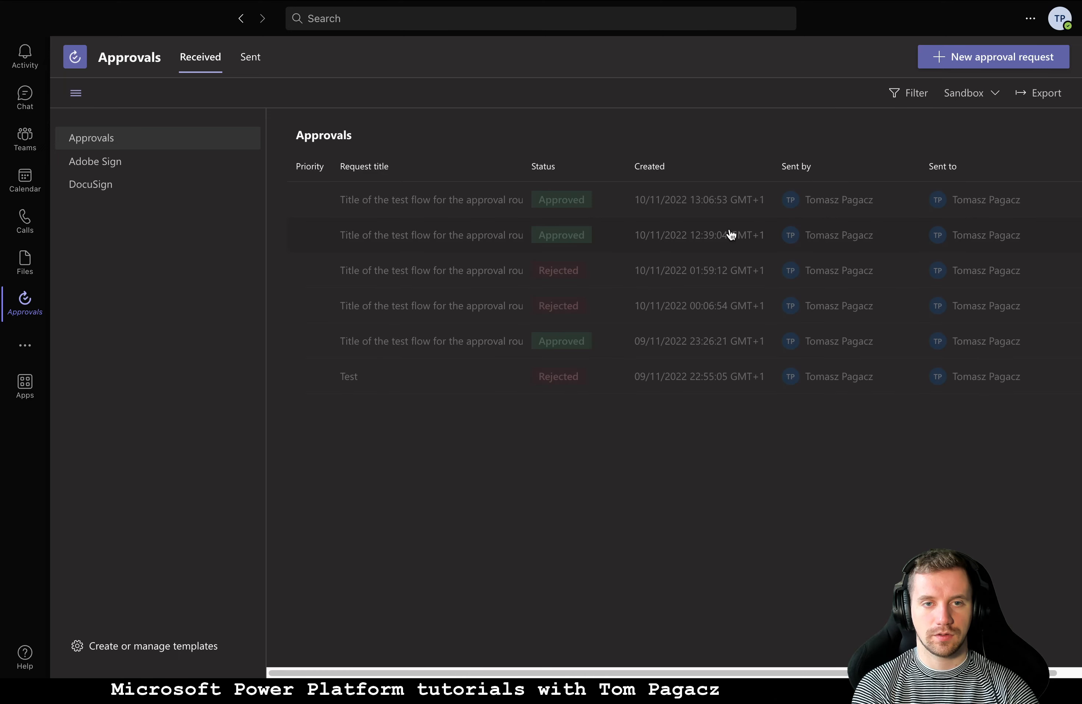
{"action": "left_click", "coordinate": [447, 206]}
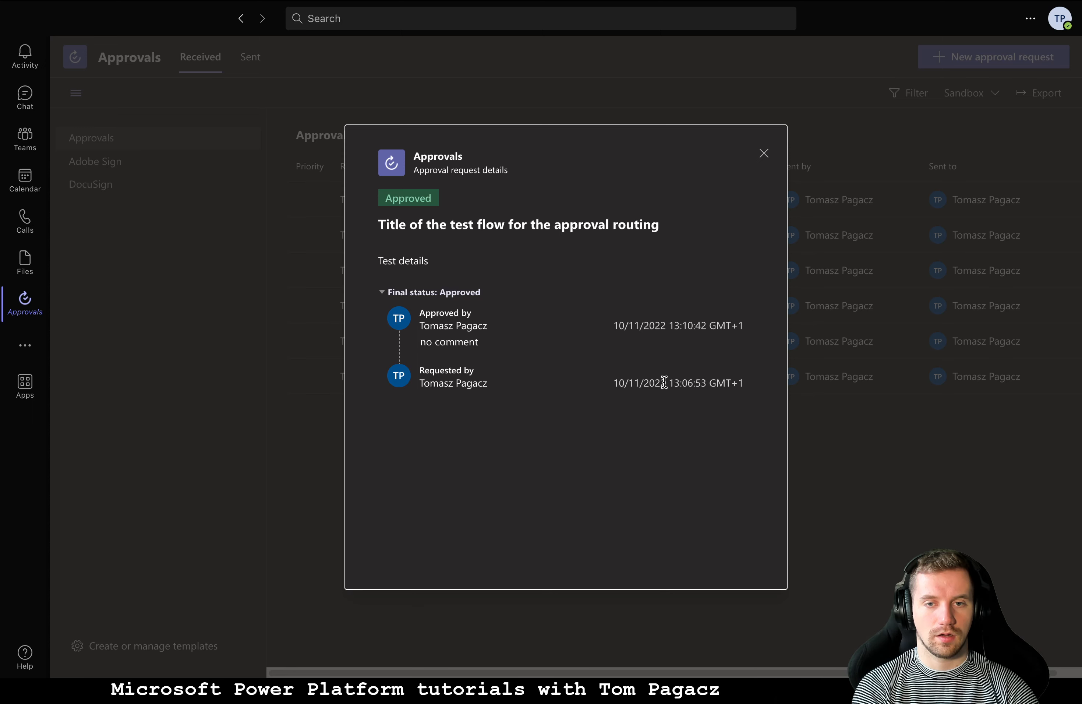
{"action": "left_click_drag", "start_coordinate": [474, 342], "coordinate": [417, 343]}
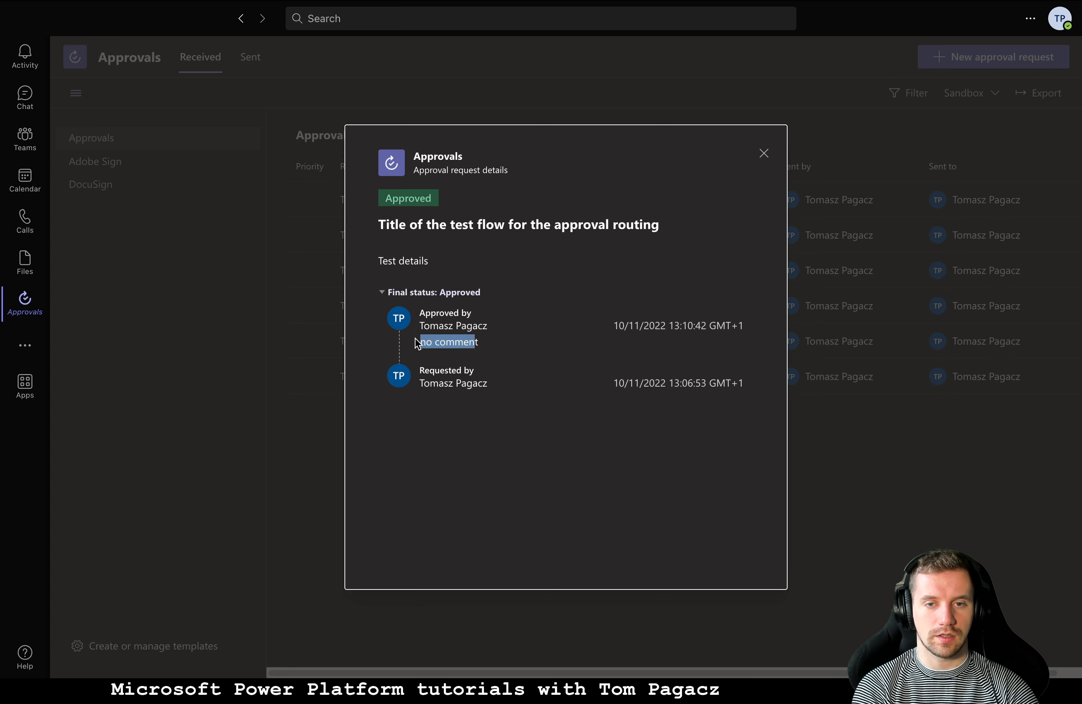
{"action": "left_click", "coordinate": [764, 154]}
- Switch to Power Automate and check the received approvals by opening the remaining test request
{"action": "key", "text": "ctrl+Left"}
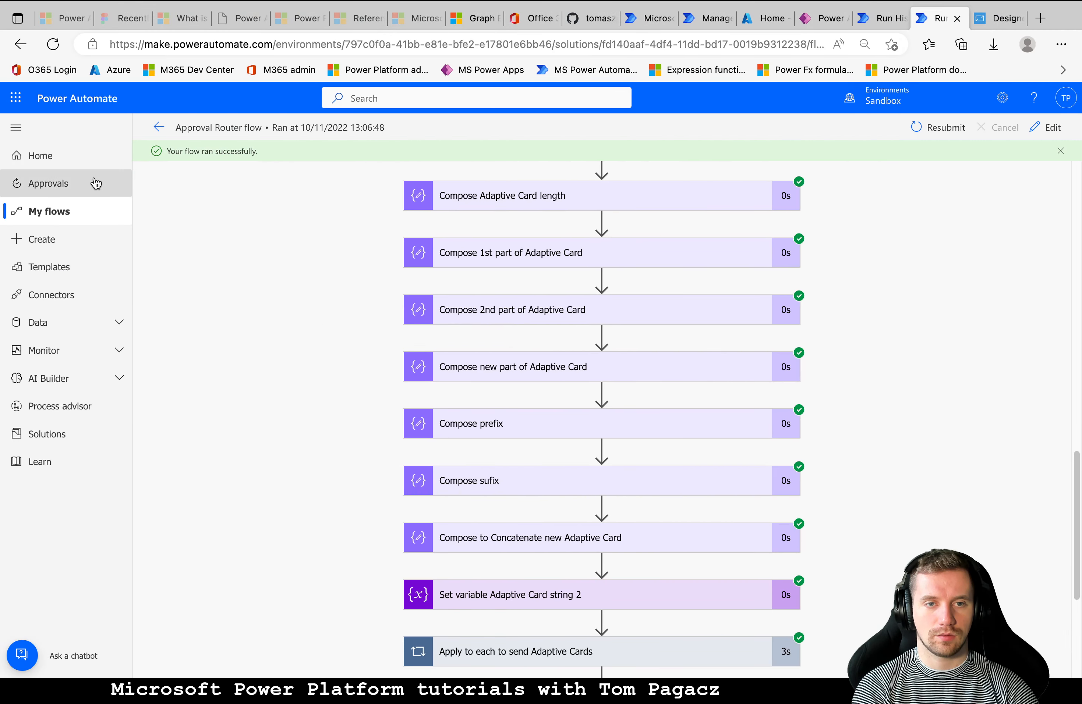
{"action": "left_click", "coordinate": [68, 182]}
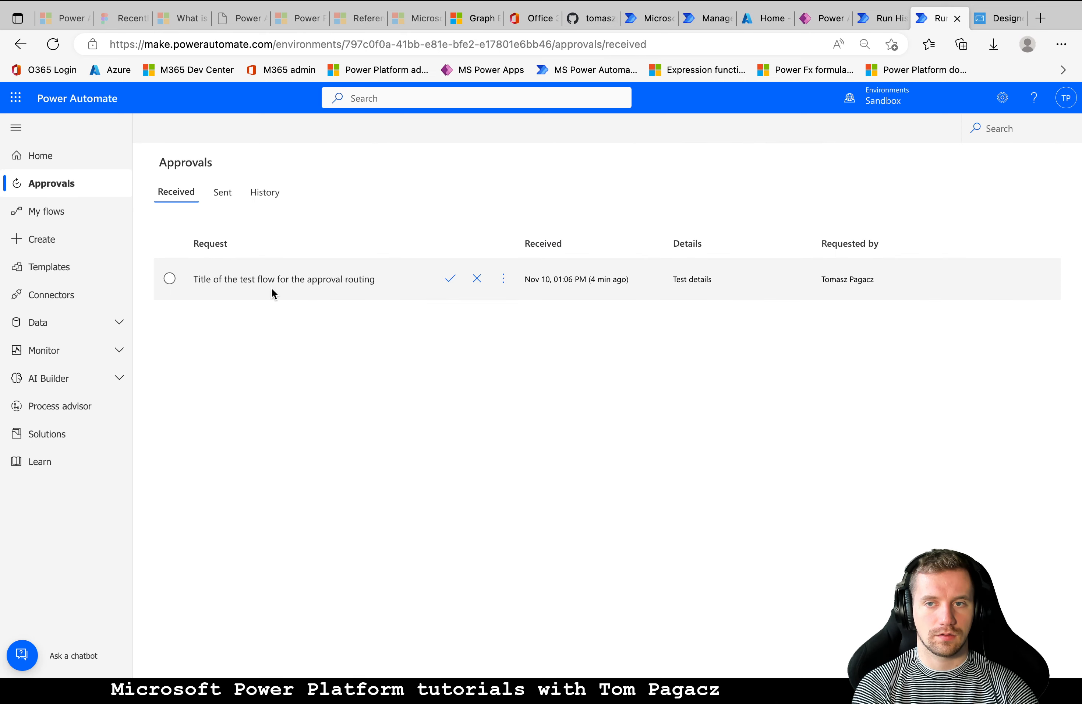
{"action": "left_click", "coordinate": [261, 280]}
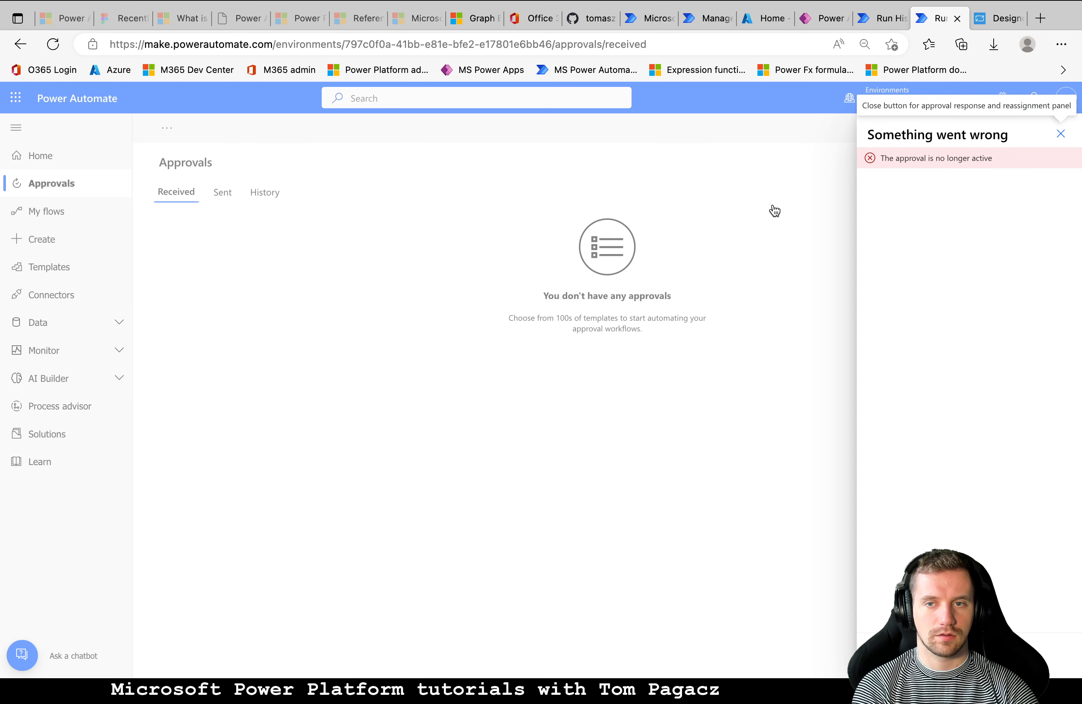
{"action": "left_click", "coordinate": [320, 277]}
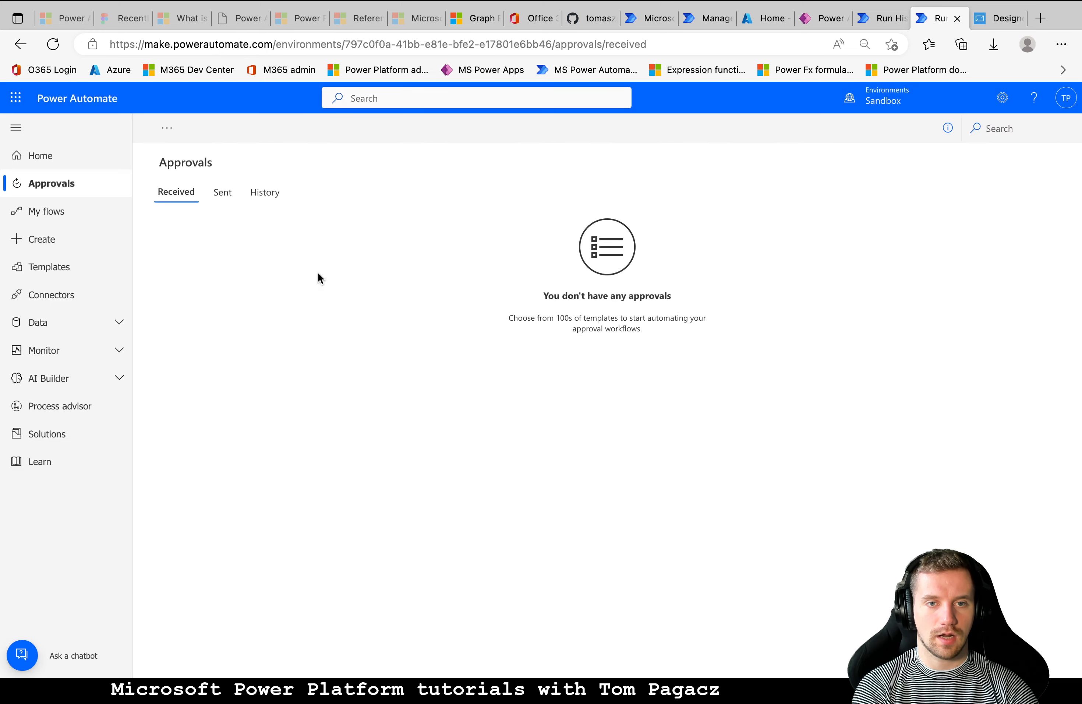
- Open the newest run of the Approval Router flow and go to its final actions
{"action": "left_click", "coordinate": [75, 215]}
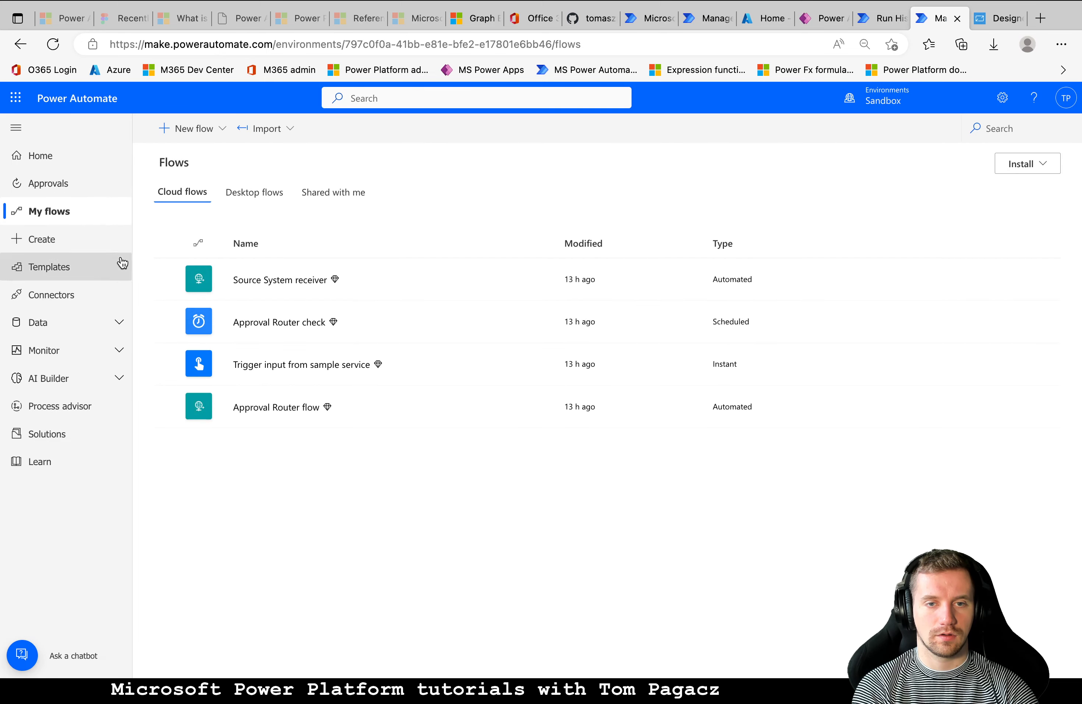
{"action": "left_click", "coordinate": [270, 407]}
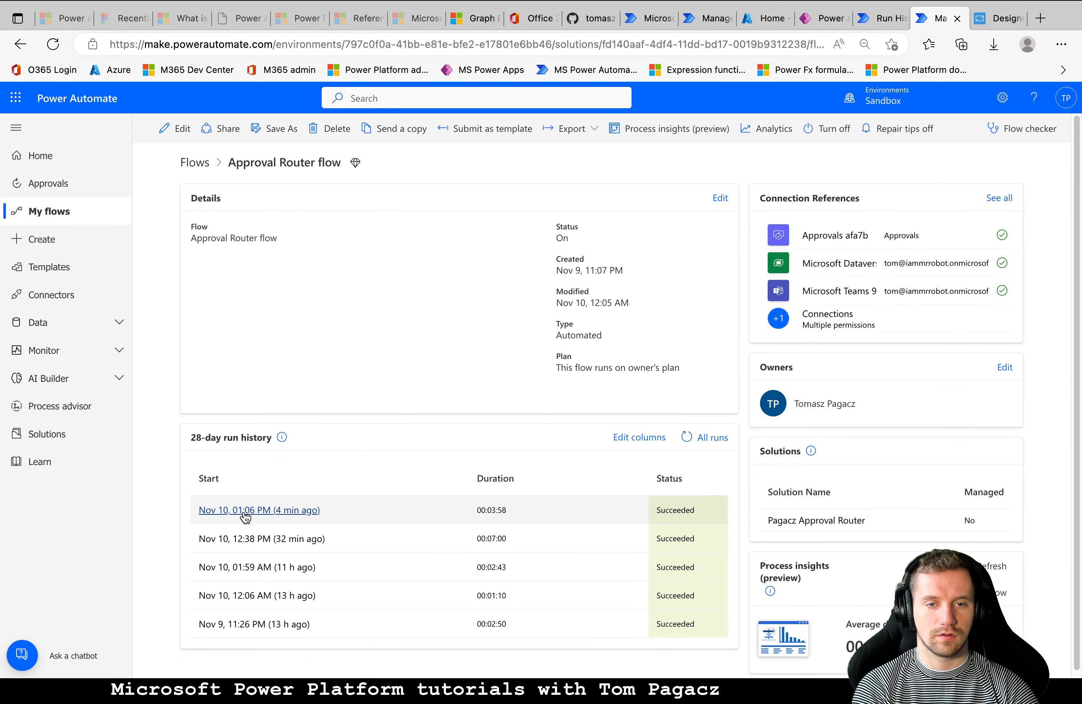
{"action": "left_click", "coordinate": [245, 511]}
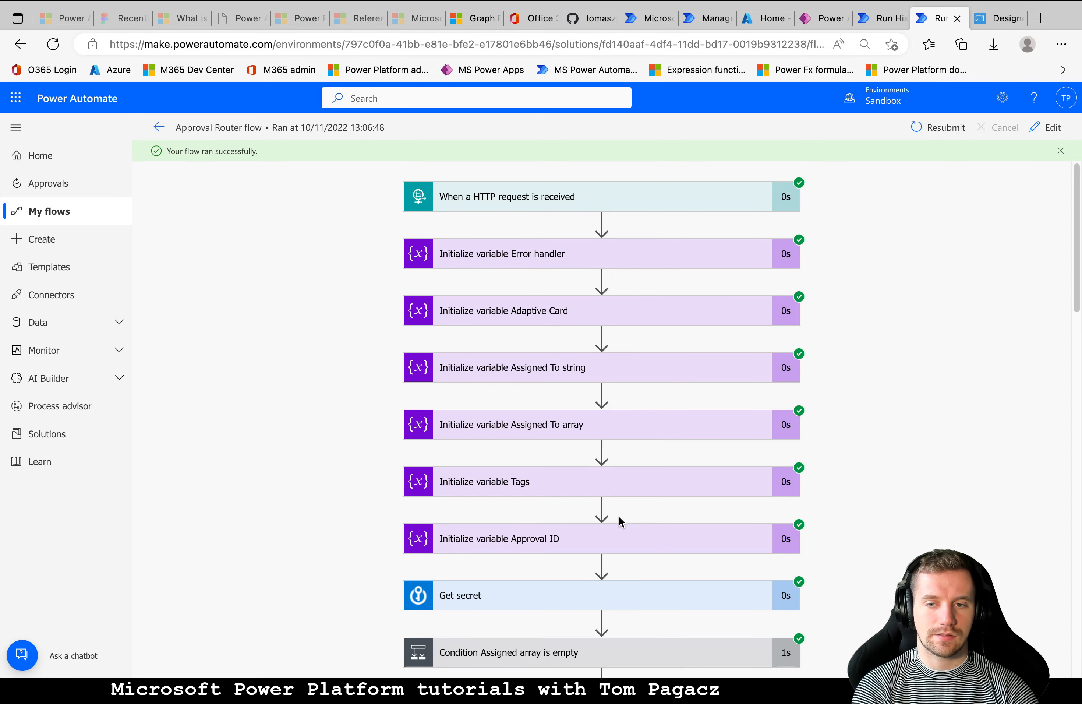
{"action": "scroll", "coordinate": [594, 544], "scroll_direction": "down", "scroll_amount": 20}
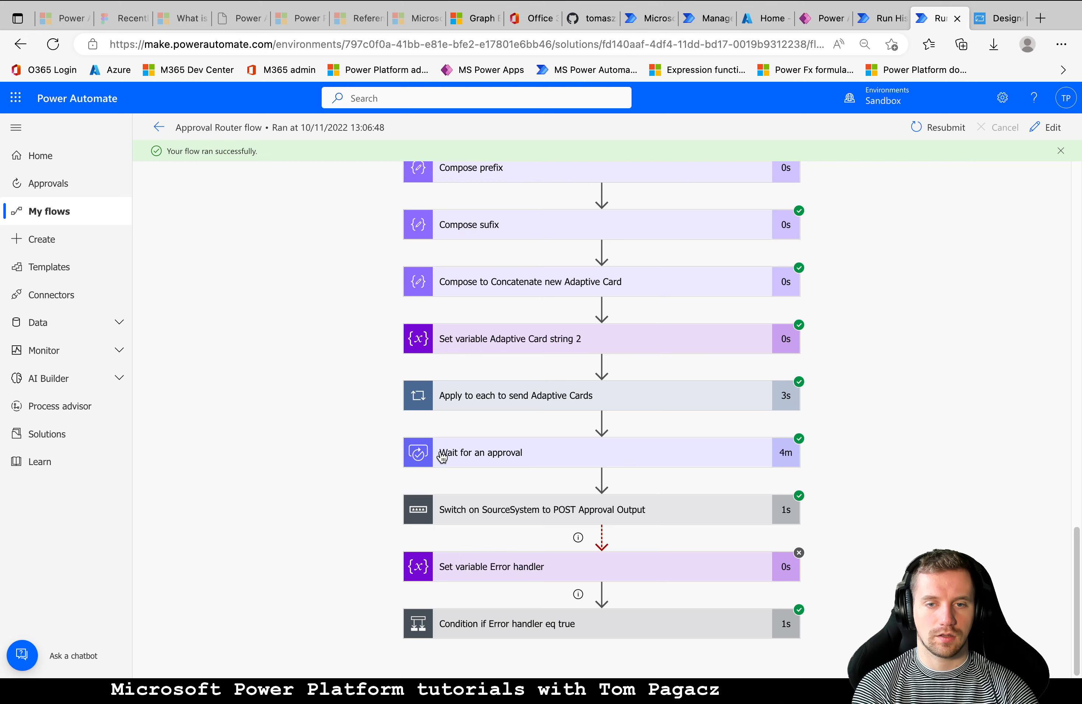
- Expand the Wait for an approval action and examine its outputs, highlighting the response in the summary and the comment in the body
{"action": "left_click", "coordinate": [455, 457]}
{"action": "scroll", "coordinate": [358, 484], "scroll_direction": "down", "scroll_amount": 5}
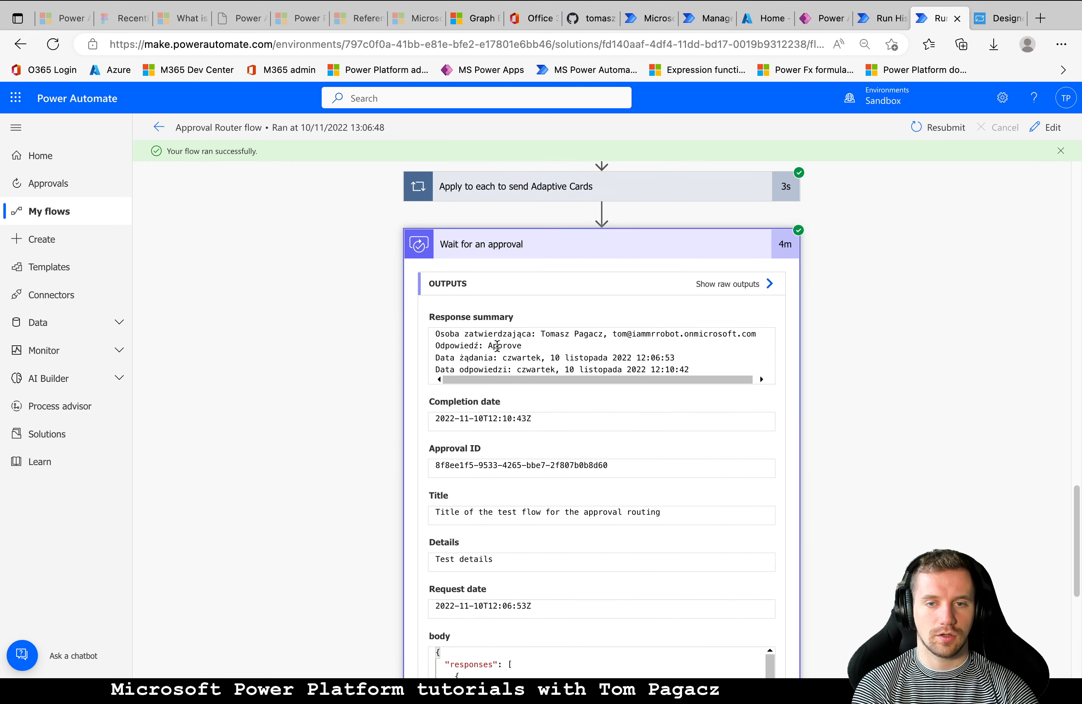
{"action": "left_click_drag", "start_coordinate": [487, 346], "coordinate": [525, 345]}
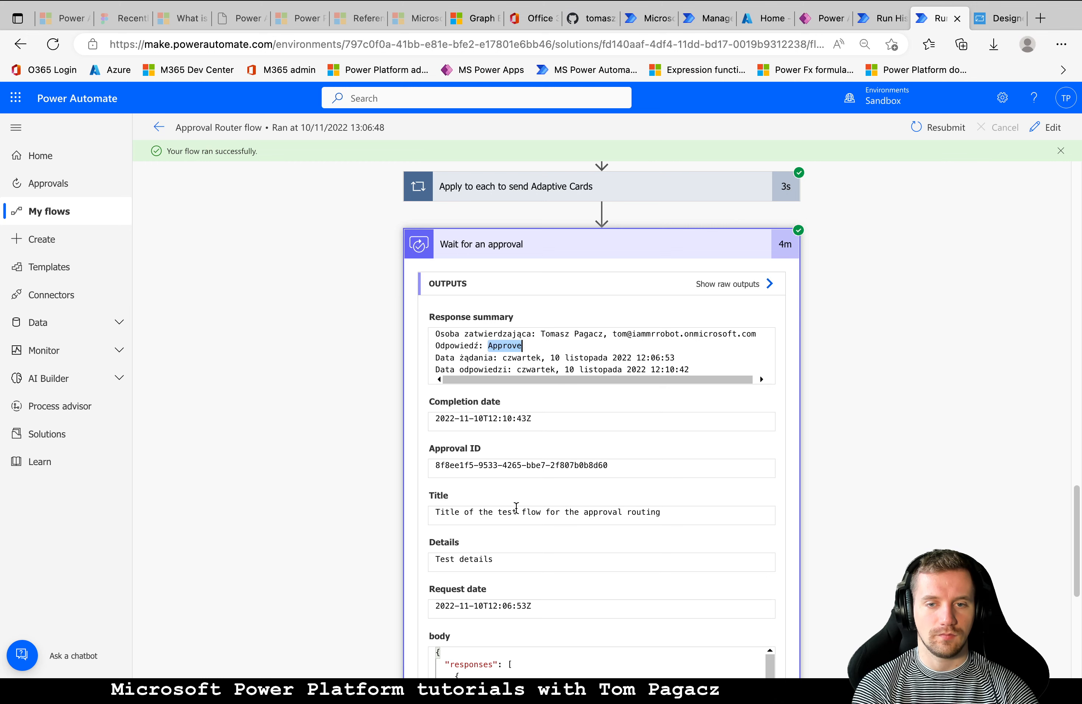
{"action": "scroll", "coordinate": [377, 512], "scroll_direction": "down", "scroll_amount": 4}
{"action": "scroll", "coordinate": [578, 492], "scroll_direction": "down", "scroll_amount": 2}
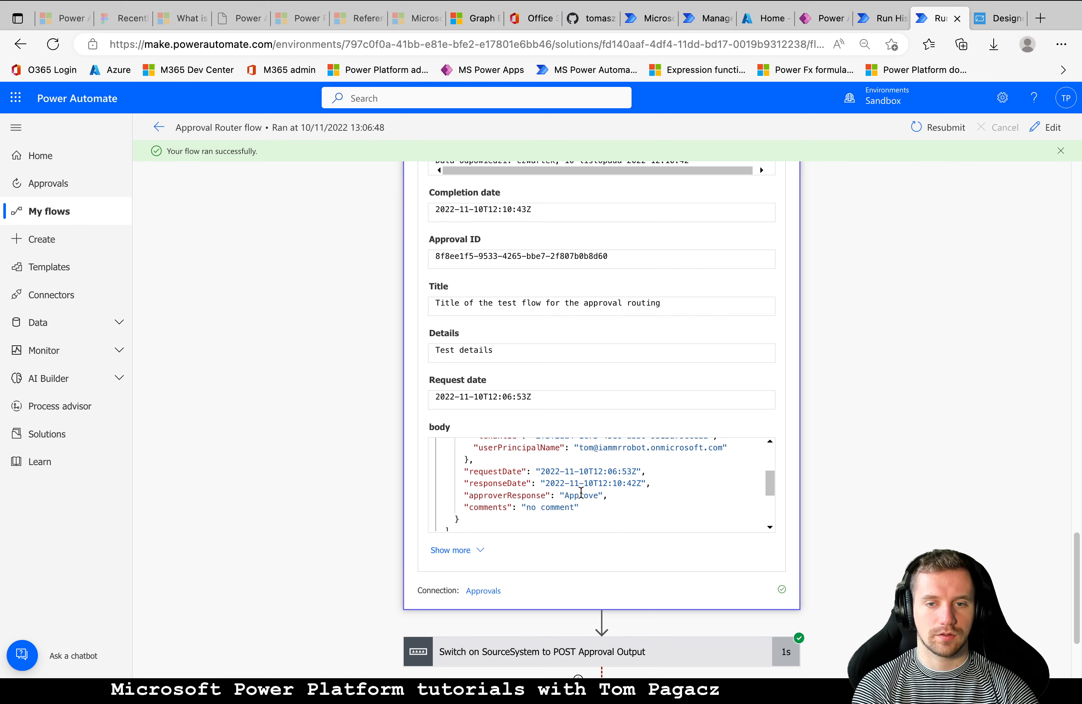
{"action": "left_click_drag", "start_coordinate": [527, 505], "coordinate": [551, 506]}
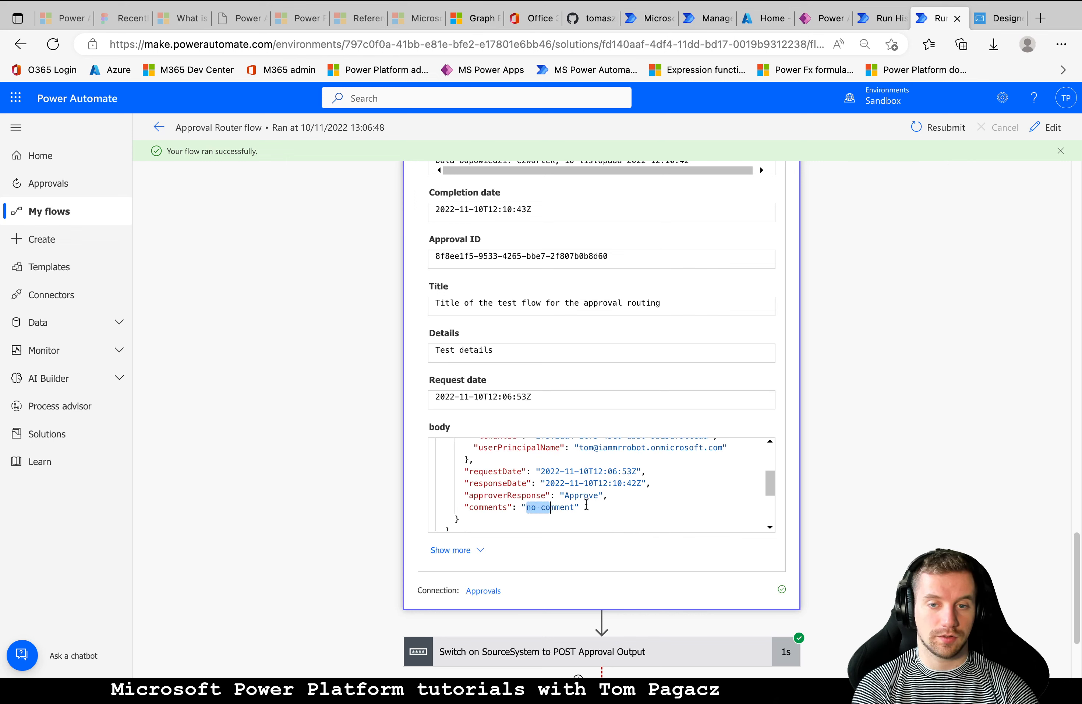
{"action": "left_click", "coordinate": [603, 515]}
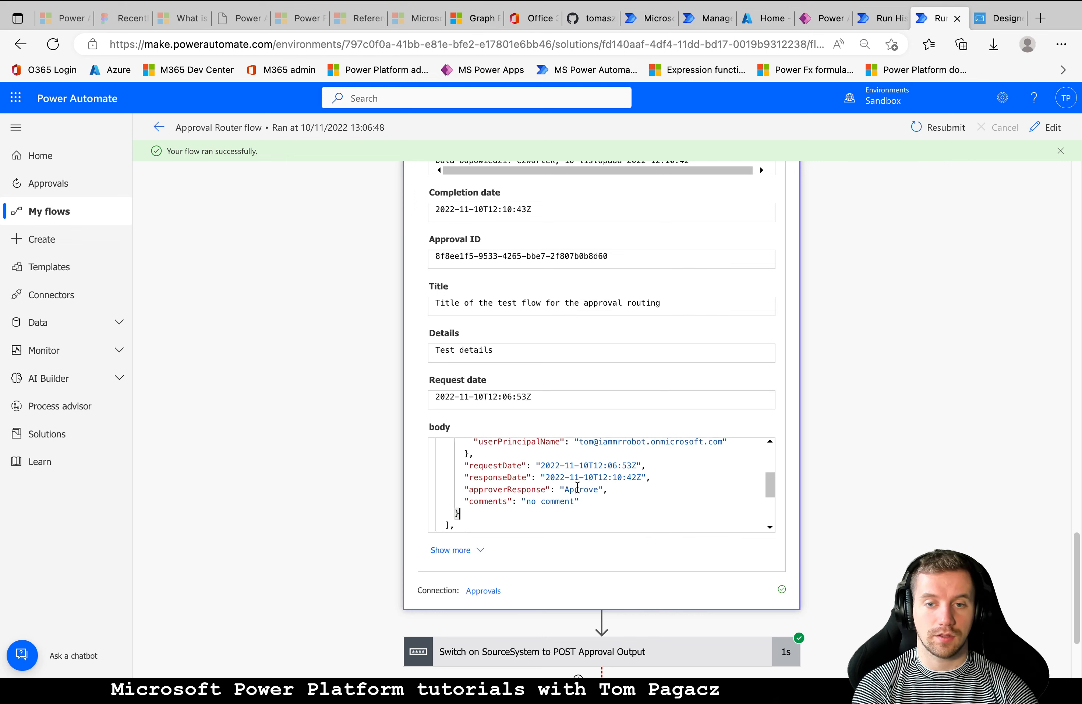
{"action": "scroll", "coordinate": [595, 491], "scroll_direction": "up", "scroll_amount": 2}
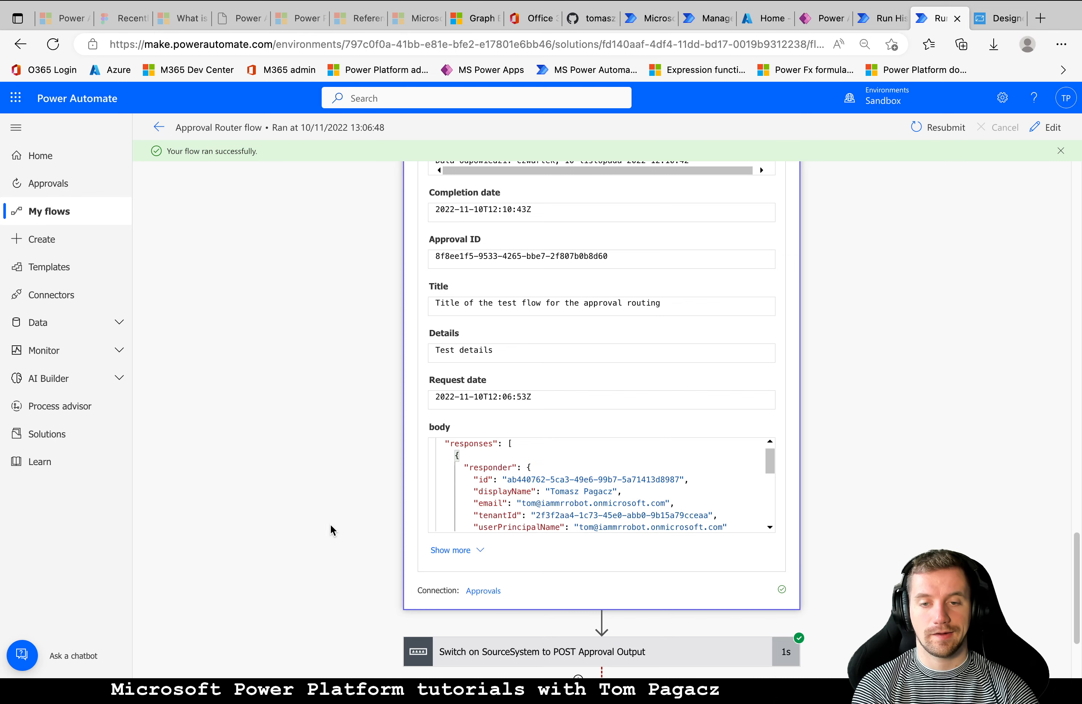
- Expand the Switch on SourceSystem action, its SourceSystem1 case and the Error handler condition to examine how the run ended
{"action": "scroll", "coordinate": [411, 540], "scroll_direction": "down", "scroll_amount": 3}
{"action": "left_click", "coordinate": [492, 528]}
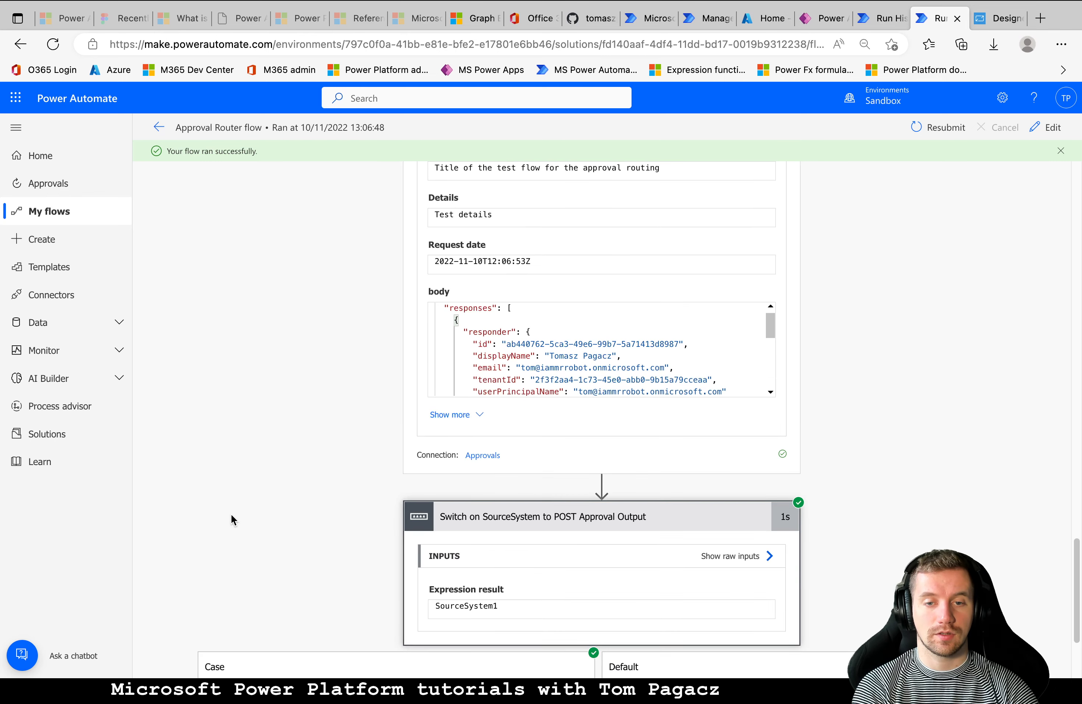
{"action": "scroll", "coordinate": [231, 513], "scroll_direction": "down", "scroll_amount": 3}
{"action": "left_click", "coordinate": [350, 517]}
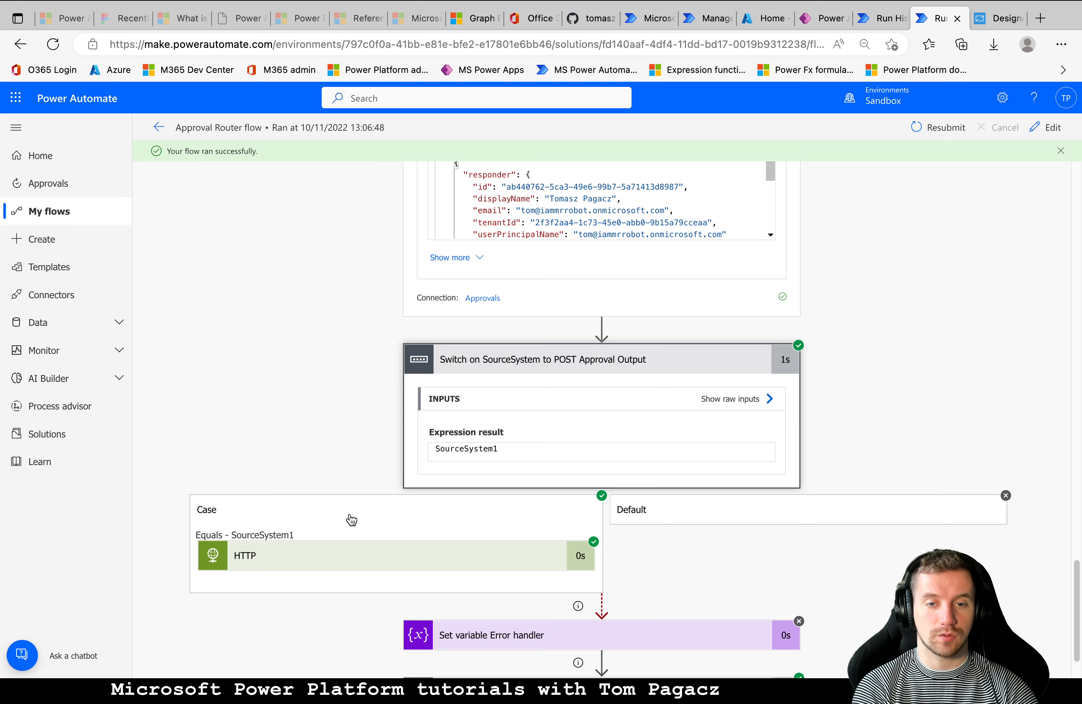
{"action": "scroll", "coordinate": [351, 517], "scroll_direction": "down", "scroll_amount": 2}
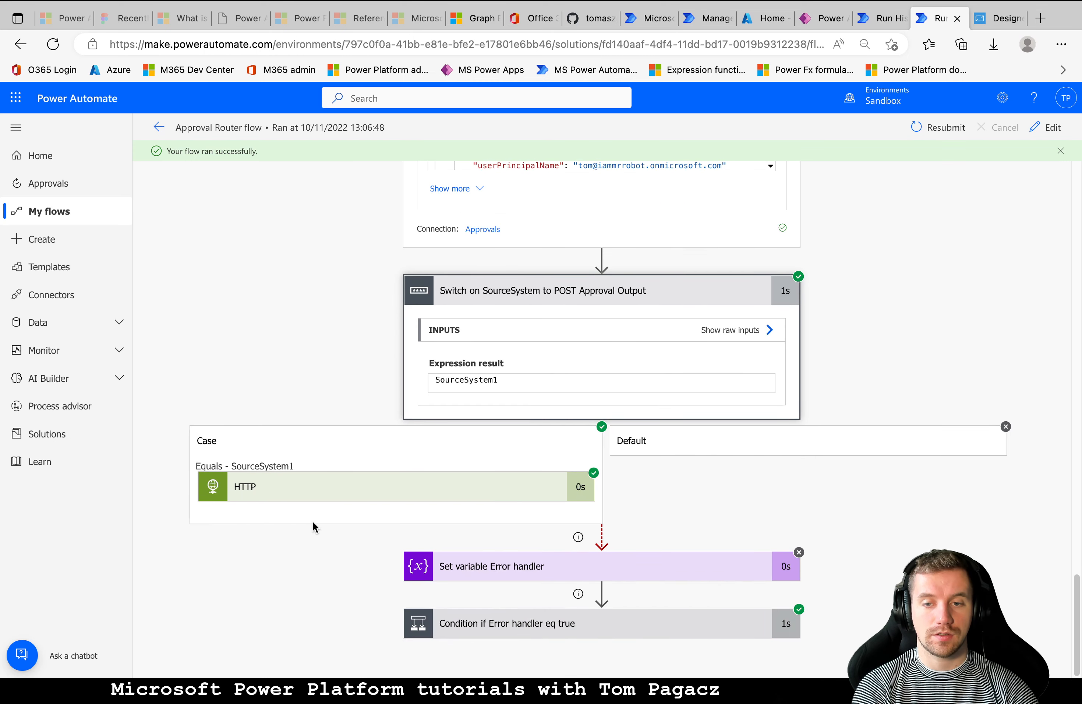
{"action": "left_click", "coordinate": [507, 622]}
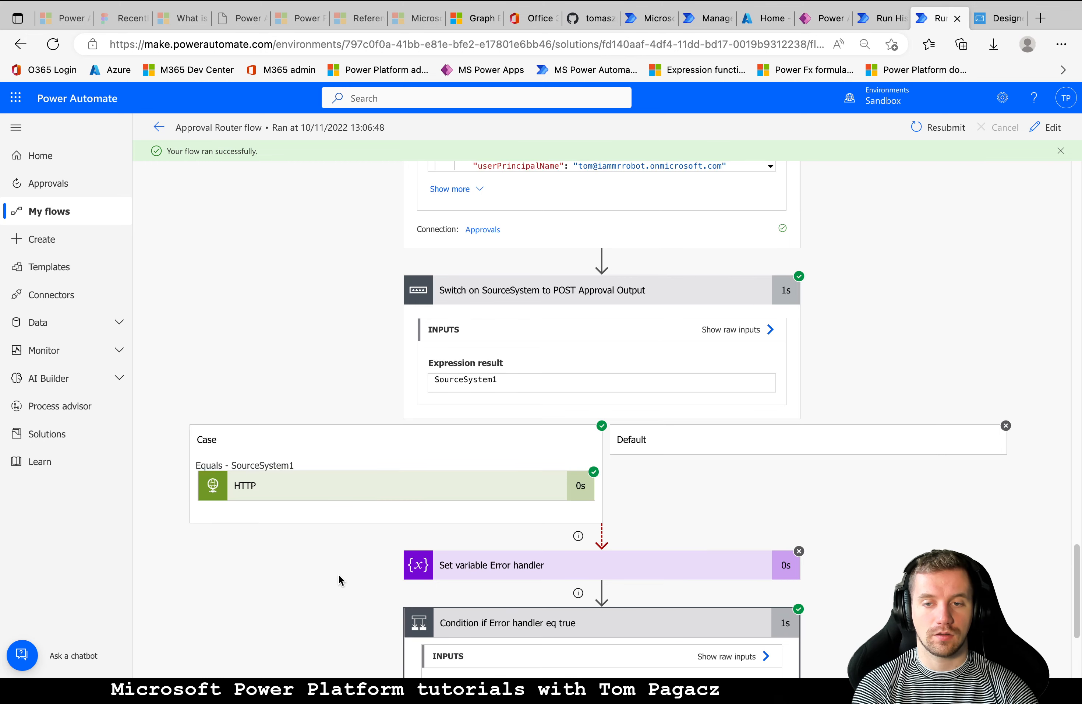
{"action": "scroll", "coordinate": [338, 575], "scroll_direction": "down", "scroll_amount": 4}
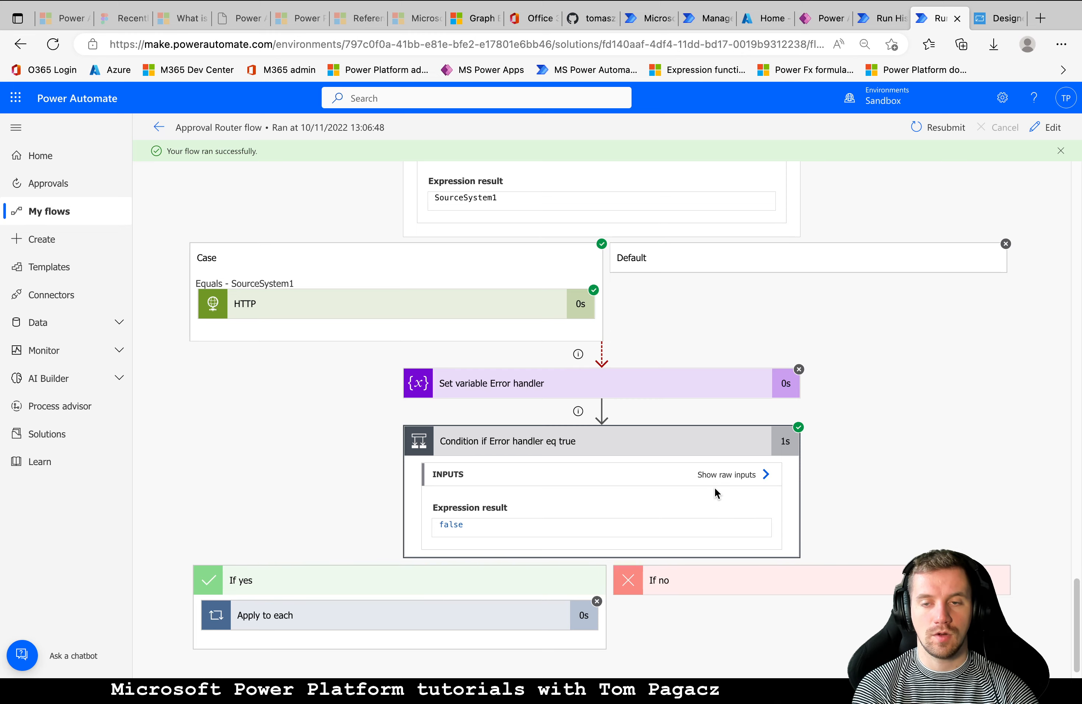
- Switch to Outlook and reopen the newest Microsoft Flow approval email to check the request's updated status
{"action": "key", "text": "ctrl+Right"}
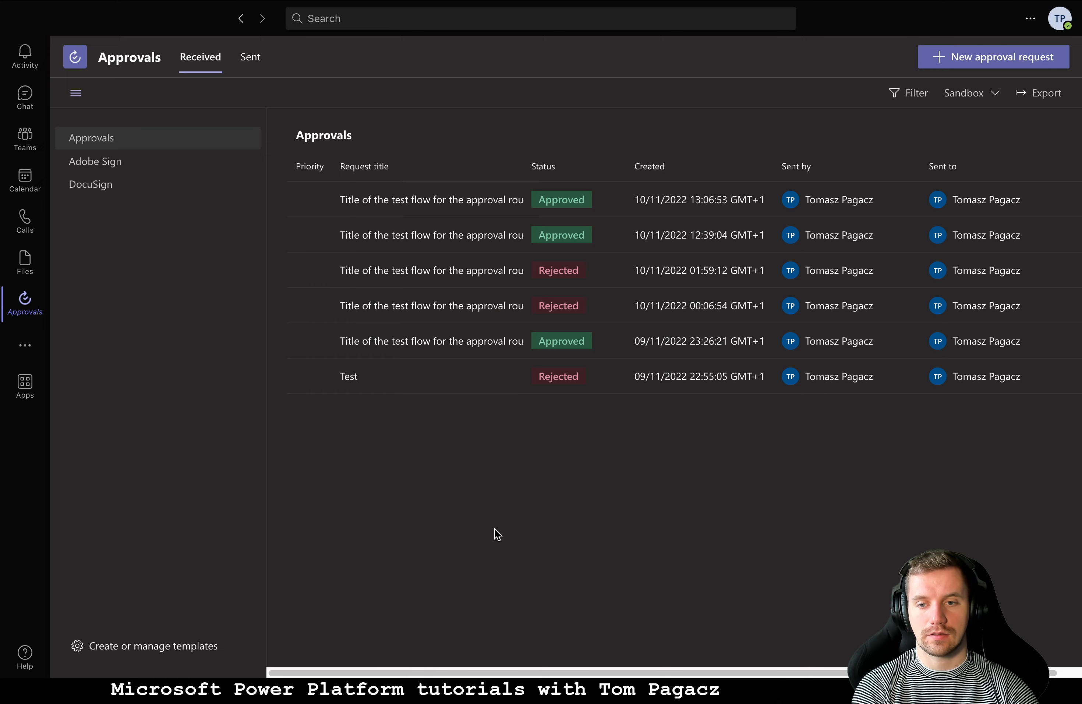
{"action": "key", "text": "ctrl+Right"}
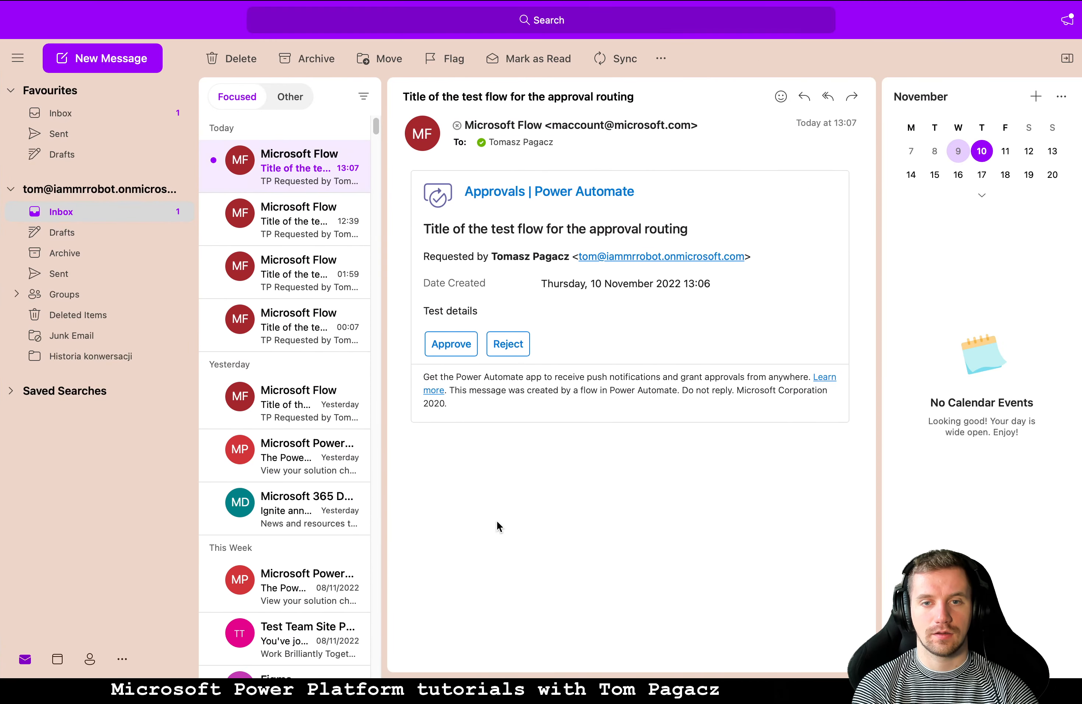
{"action": "left_click", "coordinate": [291, 219]}
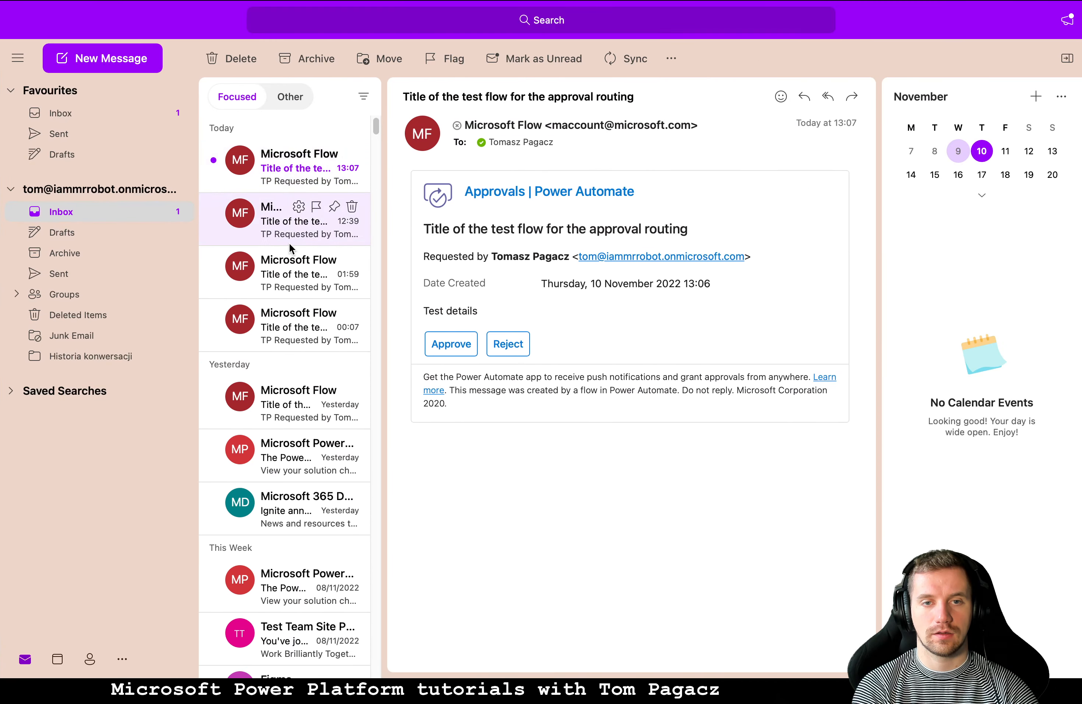
{"action": "left_click", "coordinate": [295, 169]}
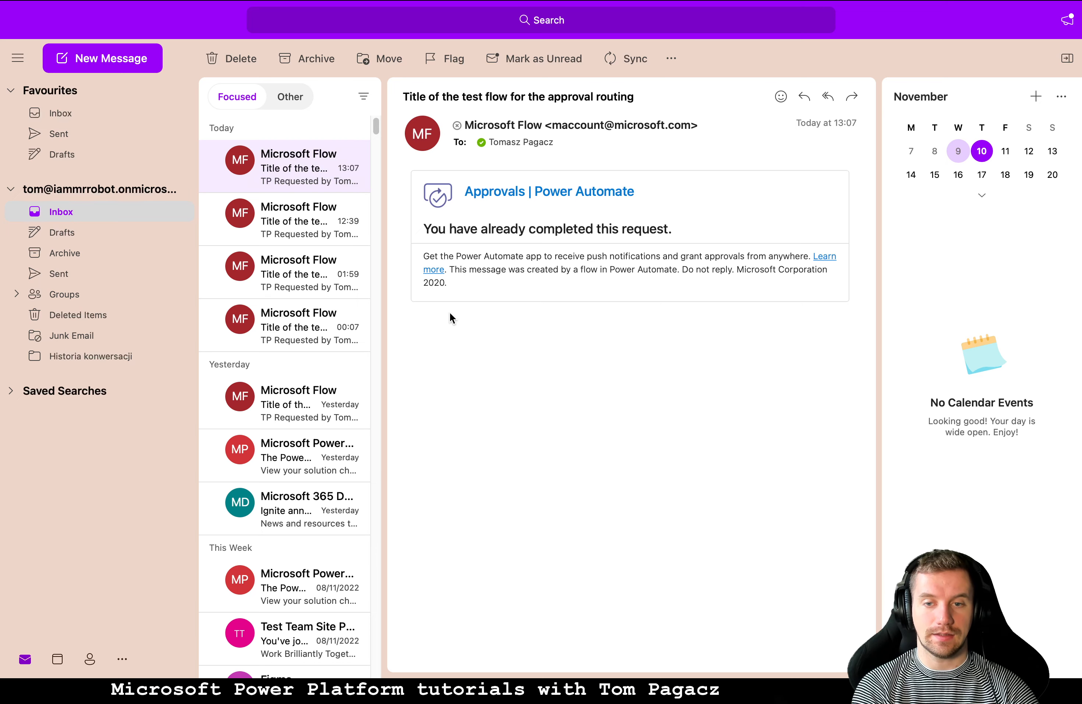
- Return to the browser and review the S-Teams-Approval-Router README on GitHub, from the setup notes to the reference links
{"action": "key", "text": "ctrl+Left"}
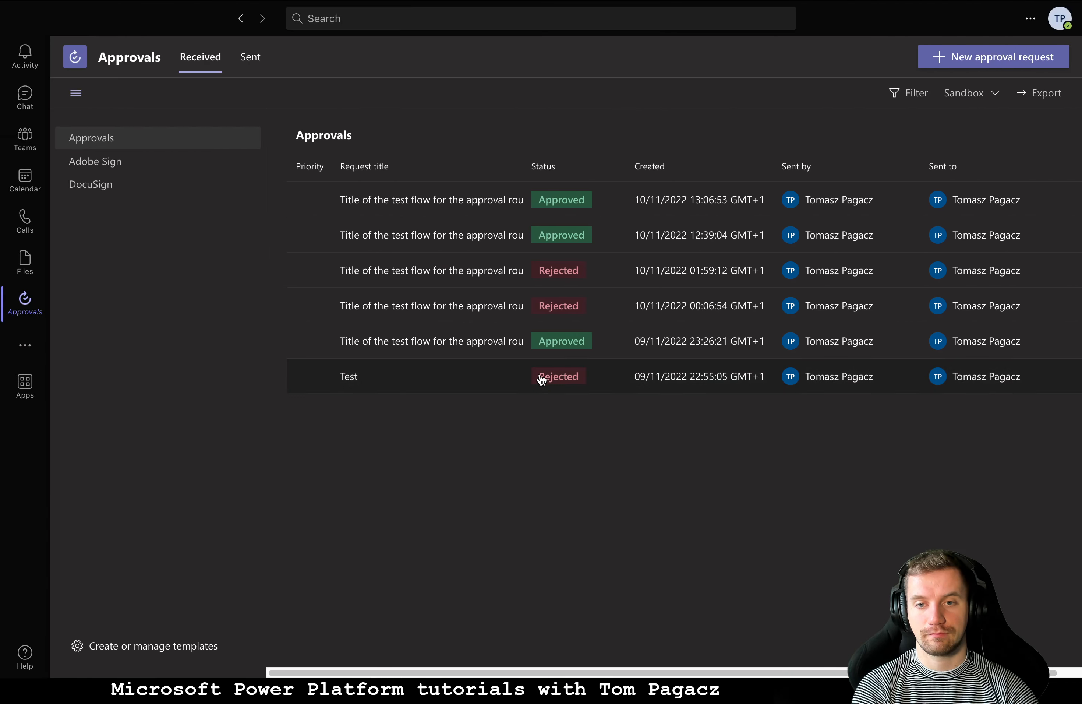
{"action": "key", "text": "ctrl+Left"}
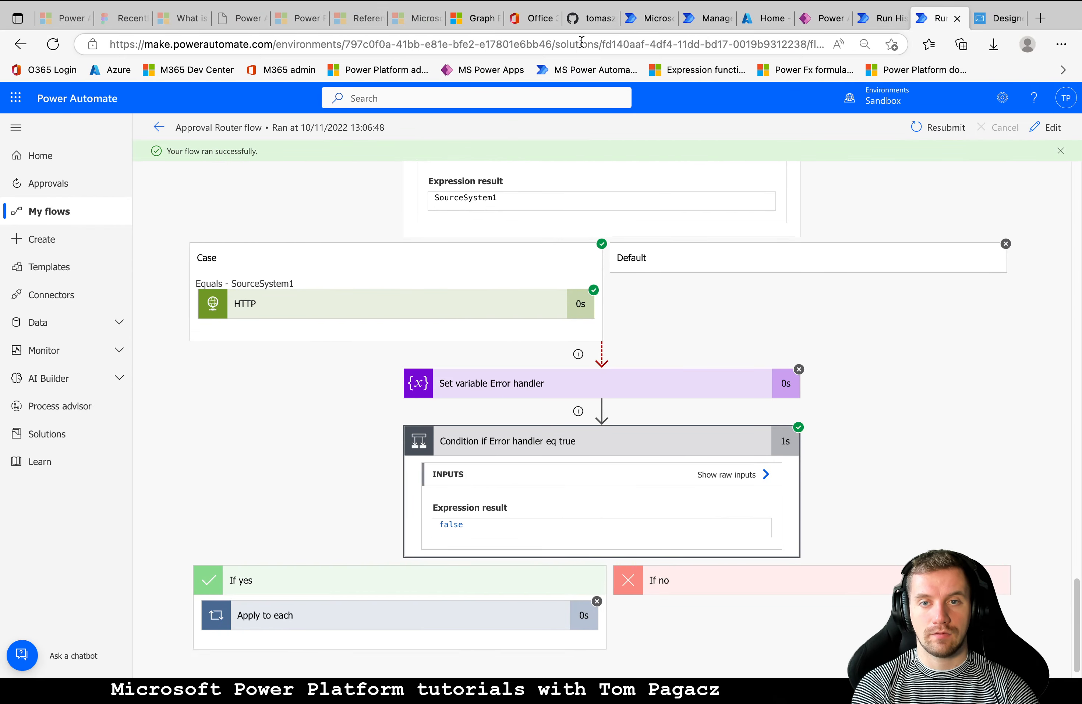
{"action": "left_click", "coordinate": [584, 27]}
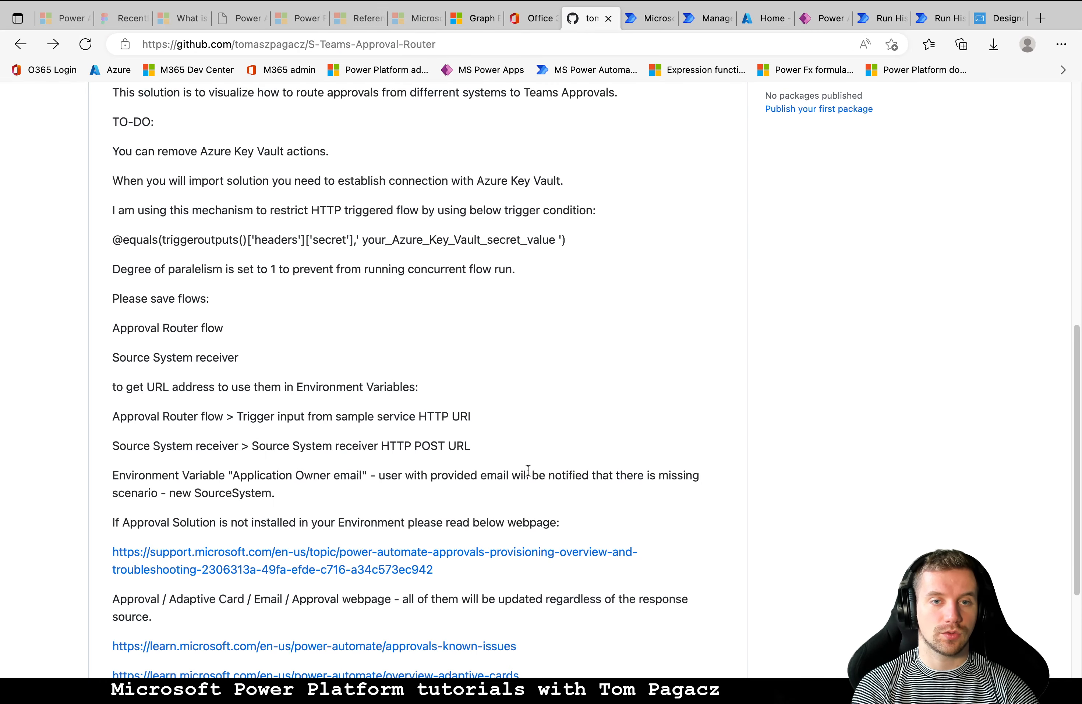
{"action": "scroll", "coordinate": [526, 476], "scroll_direction": "up", "scroll_amount": 2}
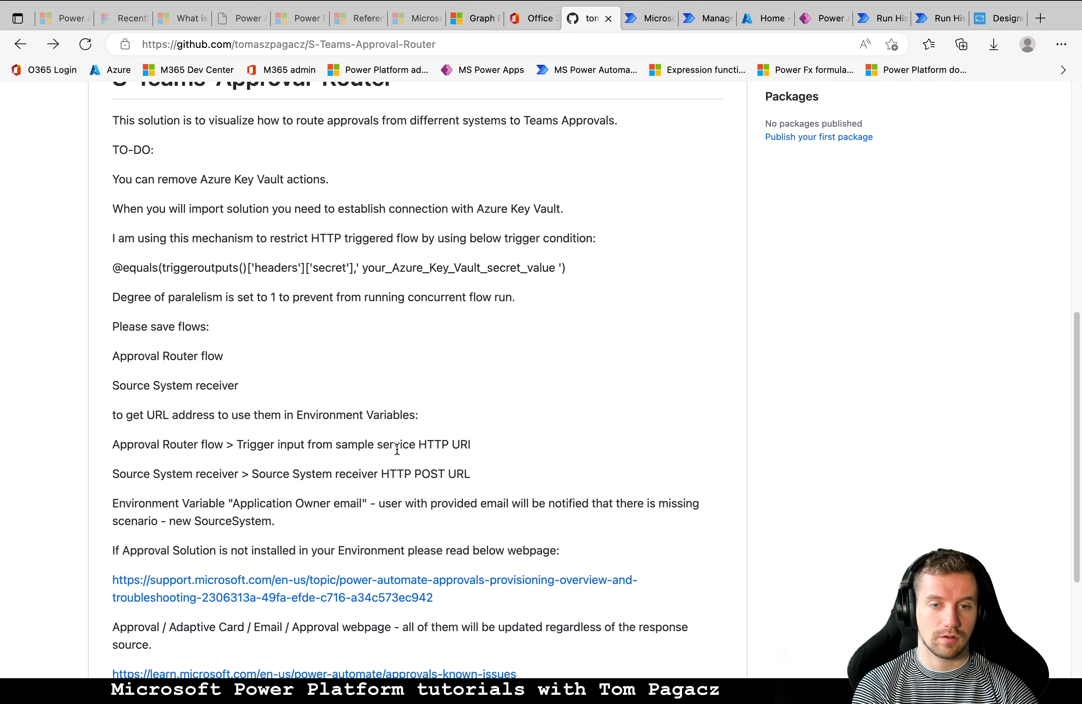
{"action": "scroll", "coordinate": [373, 482], "scroll_direction": "down", "scroll_amount": 1}
{"action": "scroll", "coordinate": [371, 484], "scroll_direction": "down", "scroll_amount": 5}
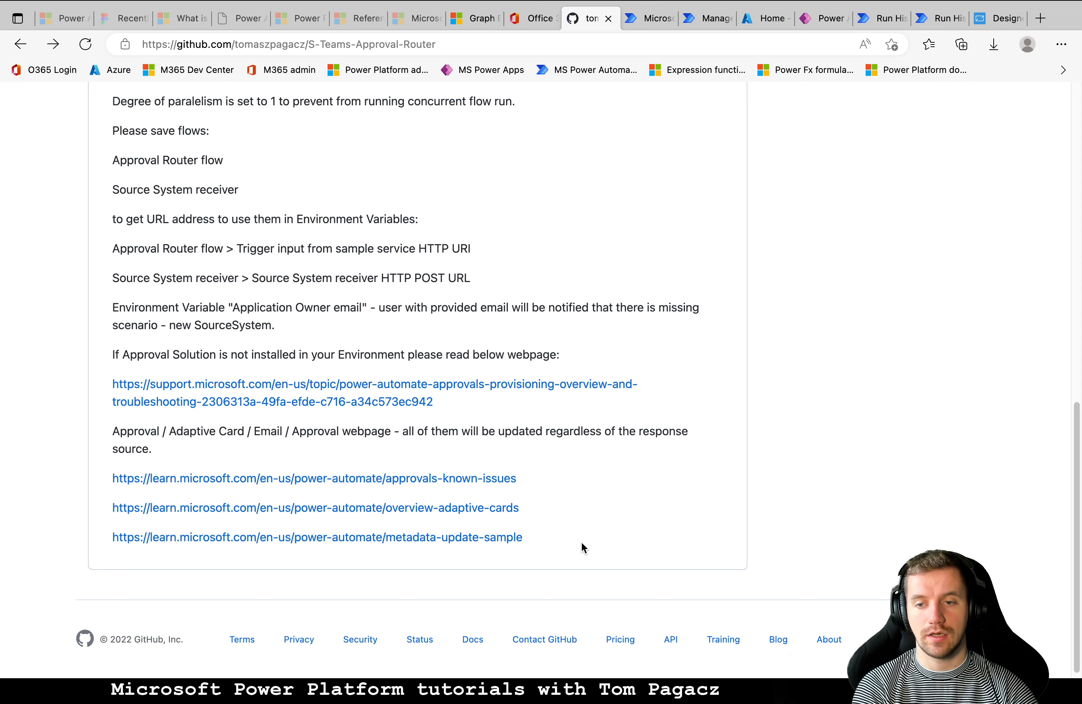
{"action": "scroll", "coordinate": [587, 543], "scroll_direction": "up", "scroll_amount": 20}
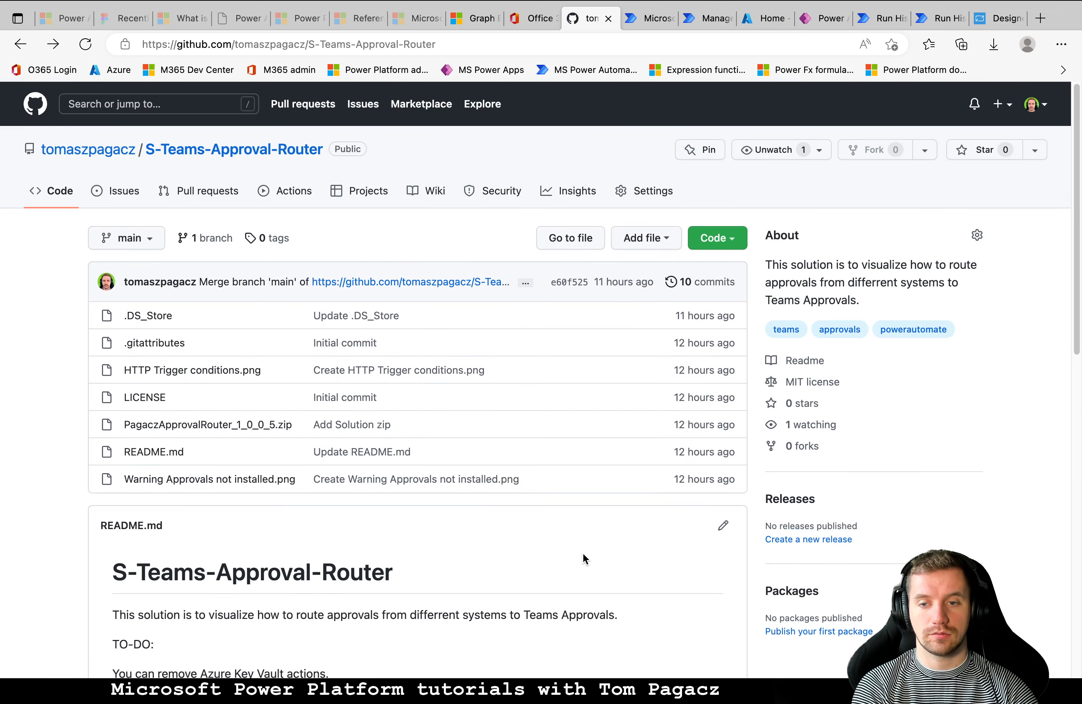